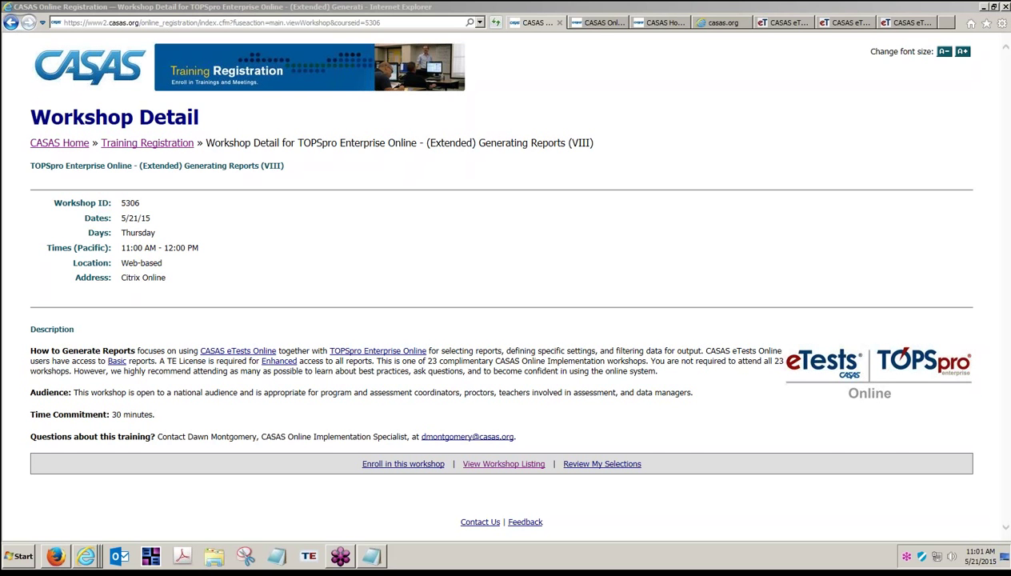
# View the workshop listing, then open the eTests (ET) Online Help page under Training and Support on the CASAS site
pyautogui.click(605, 29)
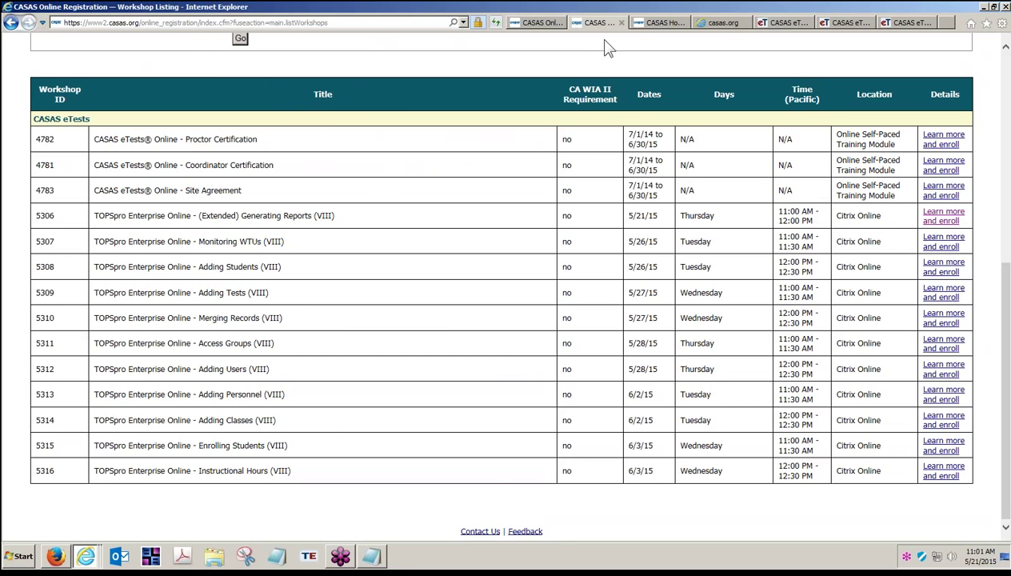
pyautogui.click(660, 24)
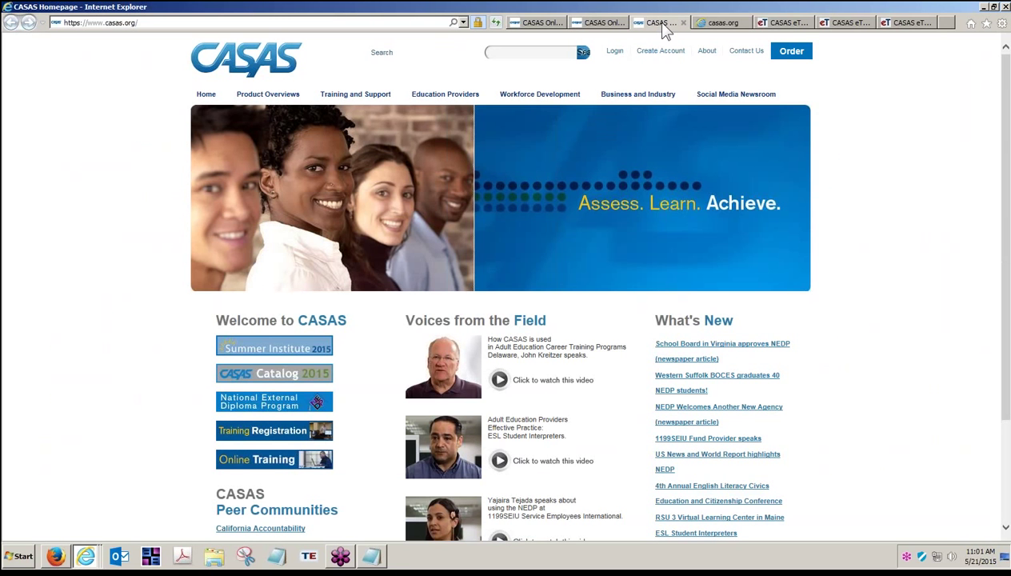
pyautogui.click(357, 96)
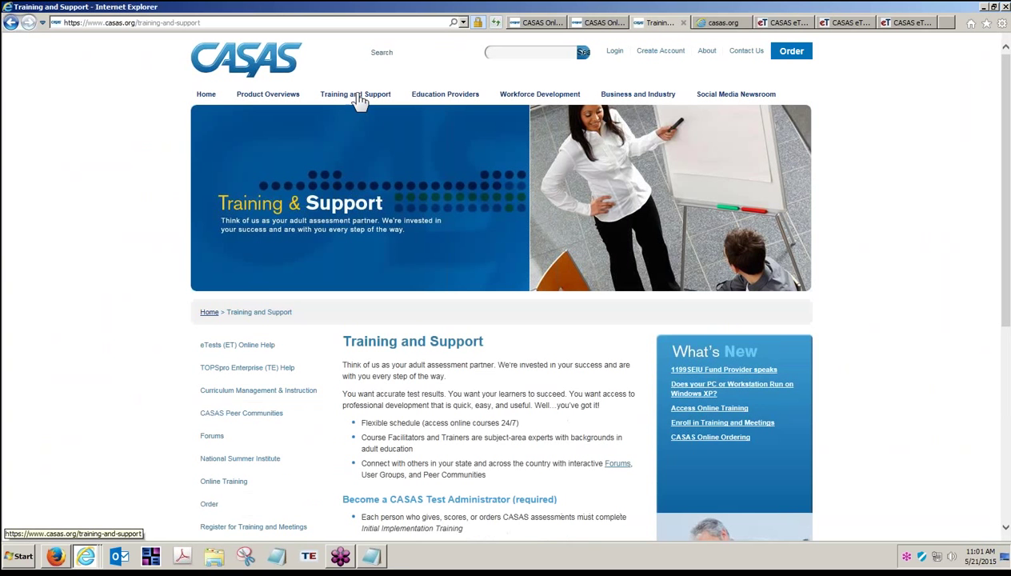
pyautogui.click(264, 347)
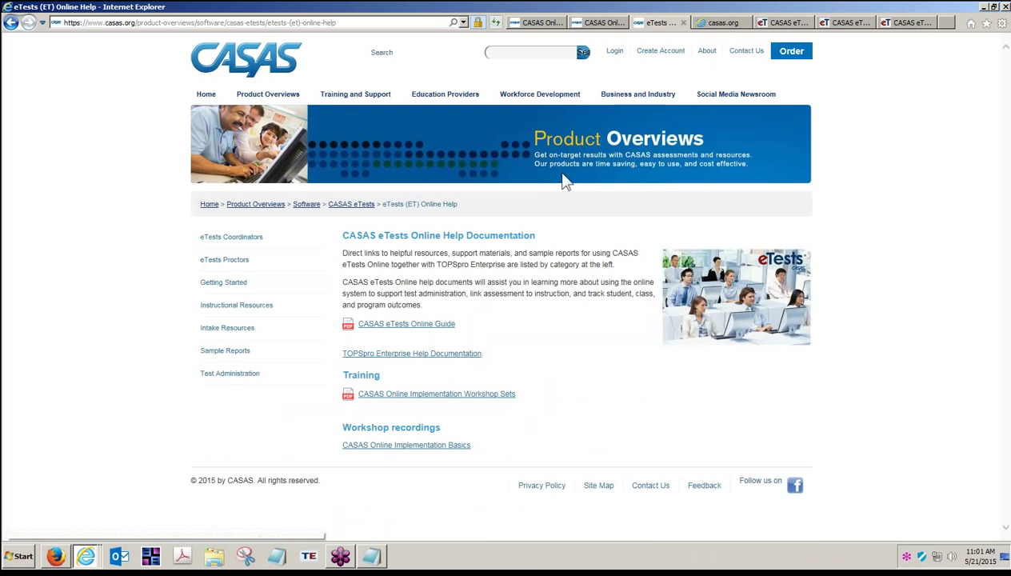
# Fit the eTests guide PDF to whole pages and go from its table of contents to chapter 10, Basic Reports
pyautogui.click(724, 24)
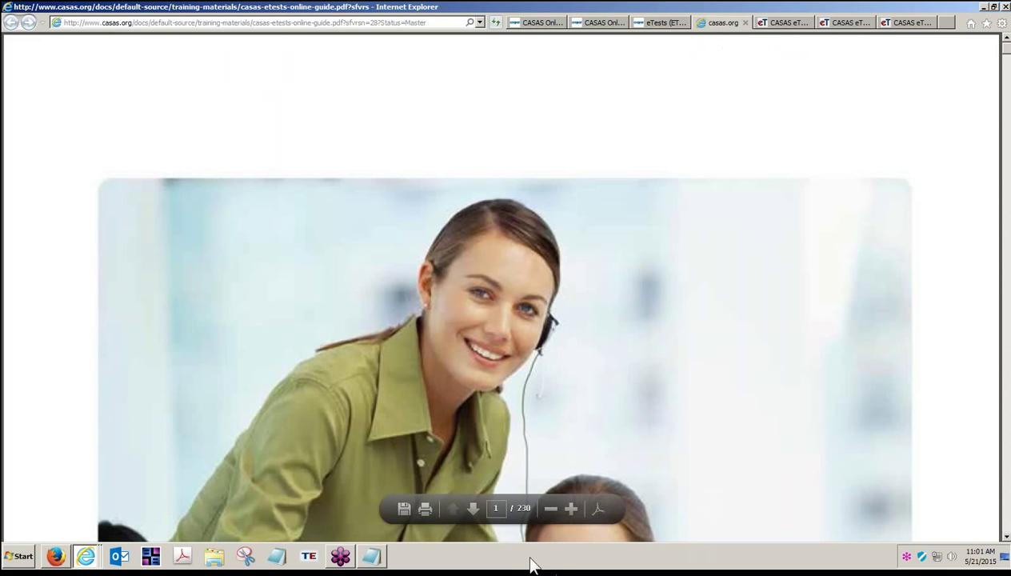
pyautogui.click(551, 508)
pyautogui.click(551, 509)
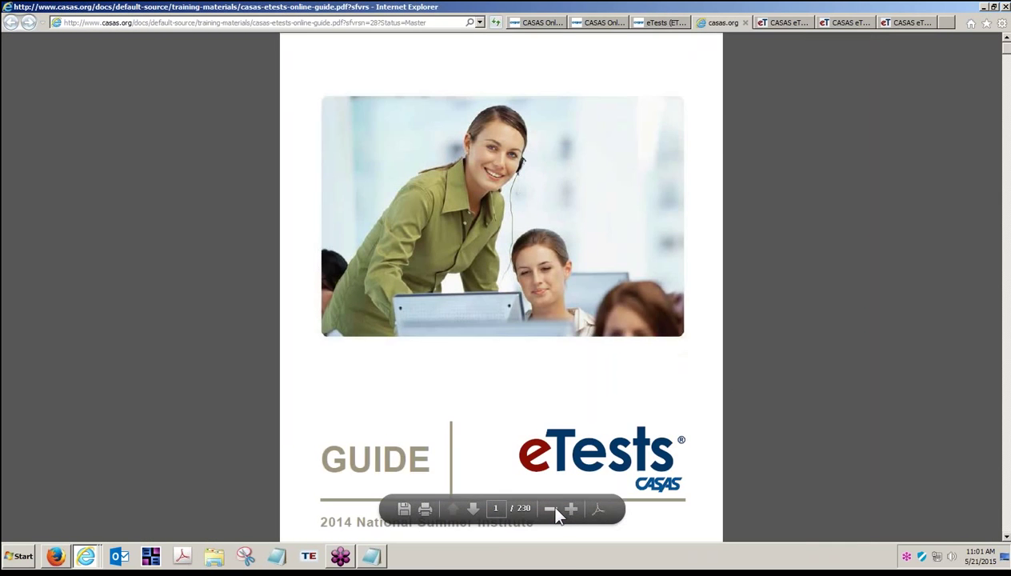
pyautogui.click(551, 508)
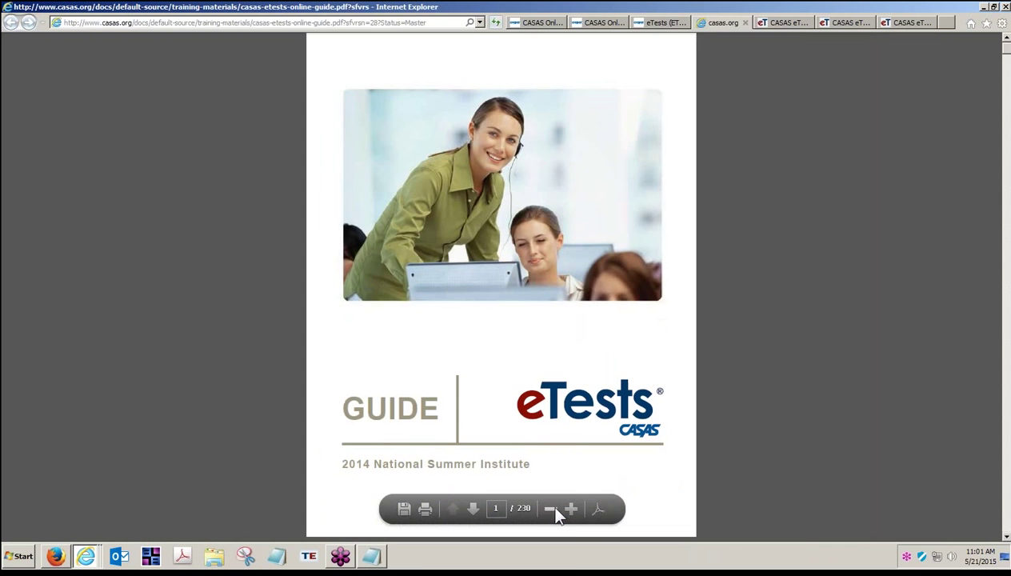
pyautogui.click(473, 509)
pyautogui.click(474, 509)
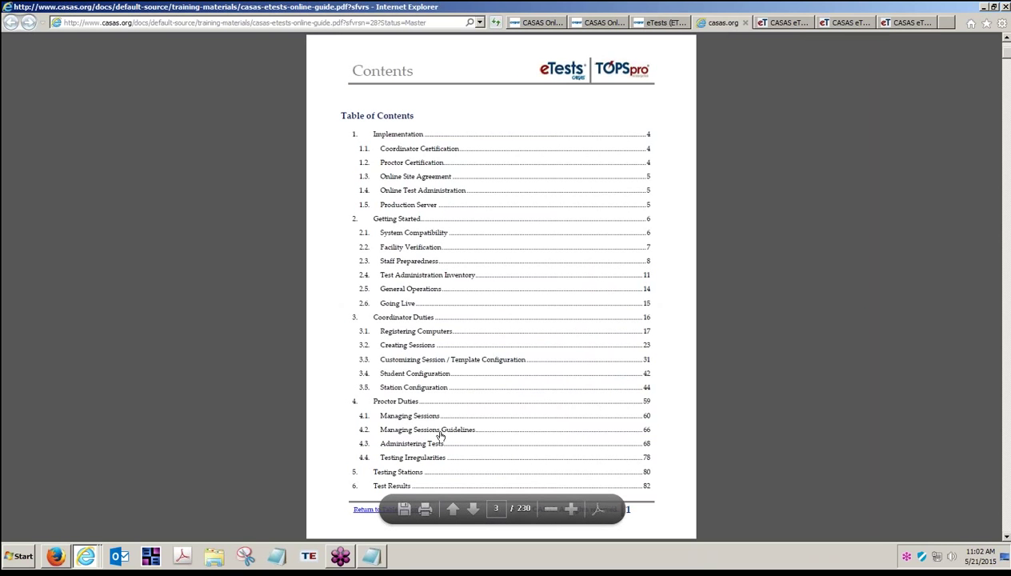
pyautogui.click(473, 509)
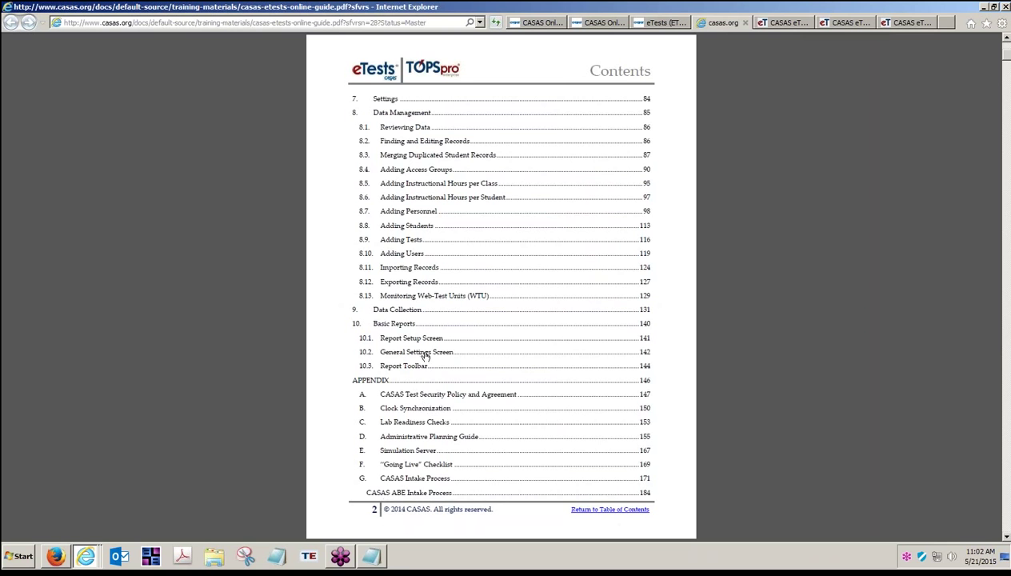
pyautogui.click(387, 324)
pyautogui.scroll(1, 547, 305)
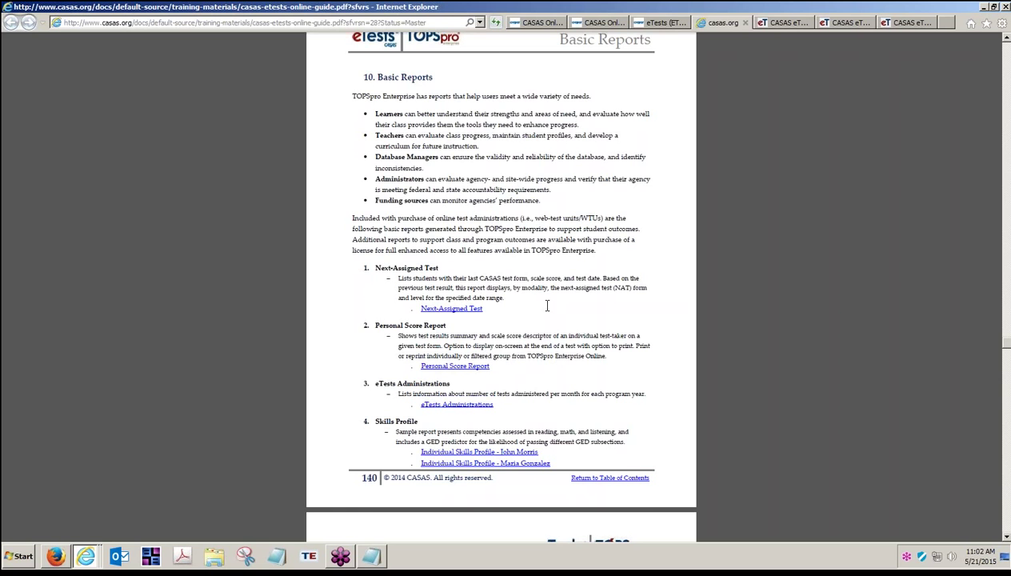
pyautogui.scroll(1, 547, 305)
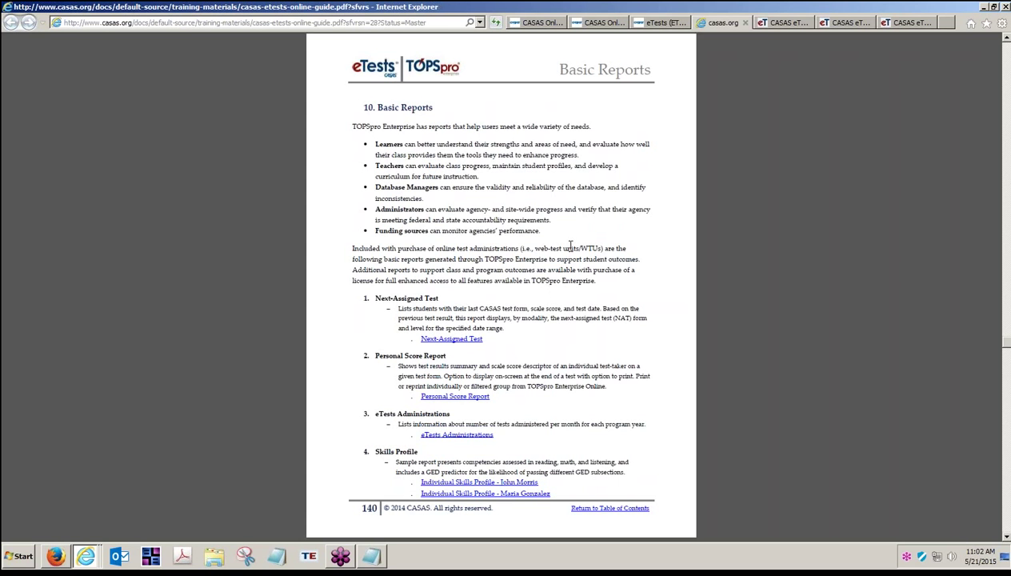
# Switch to the eTests Online production page and highlight its web address
pyautogui.click(777, 22)
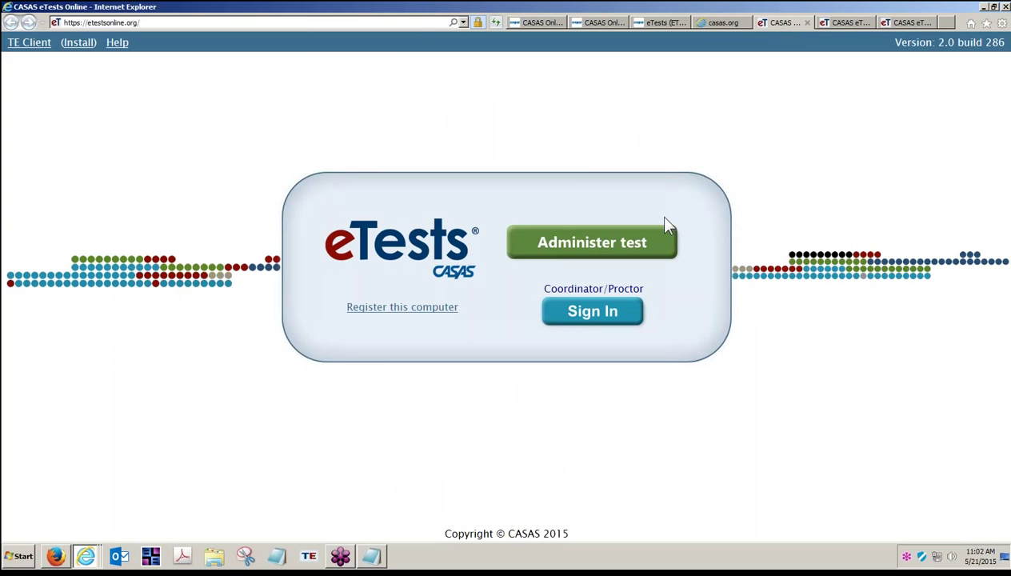
pyautogui.click(116, 43)
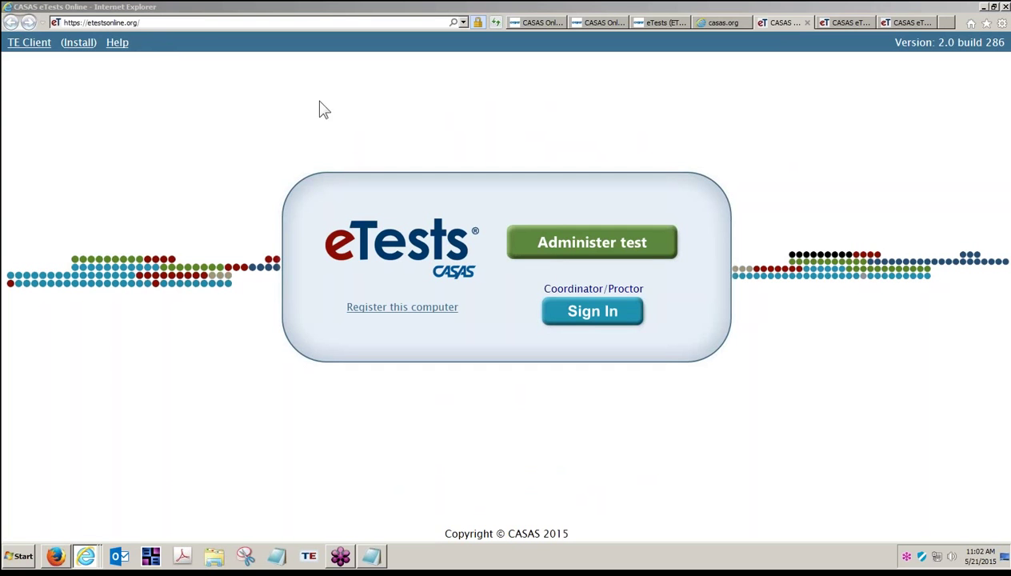
pyautogui.click(122, 29)
pyautogui.click(98, 23)
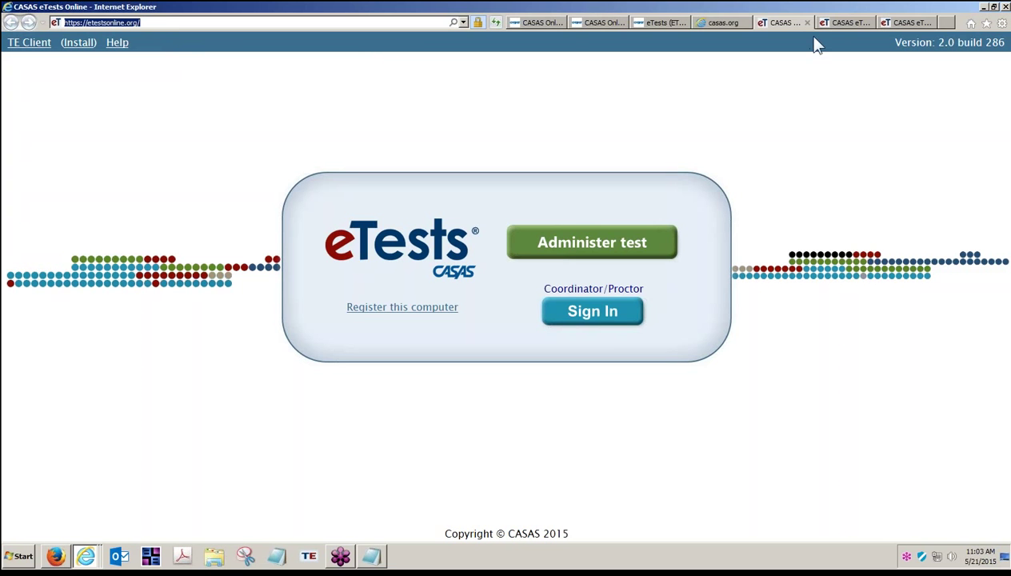
# Switch to the RHAS simulation server page and point out its Simulation Server heading
pyautogui.click(849, 23)
pyautogui.moveTo(648, 116); pyautogui.dragTo(514, 136)
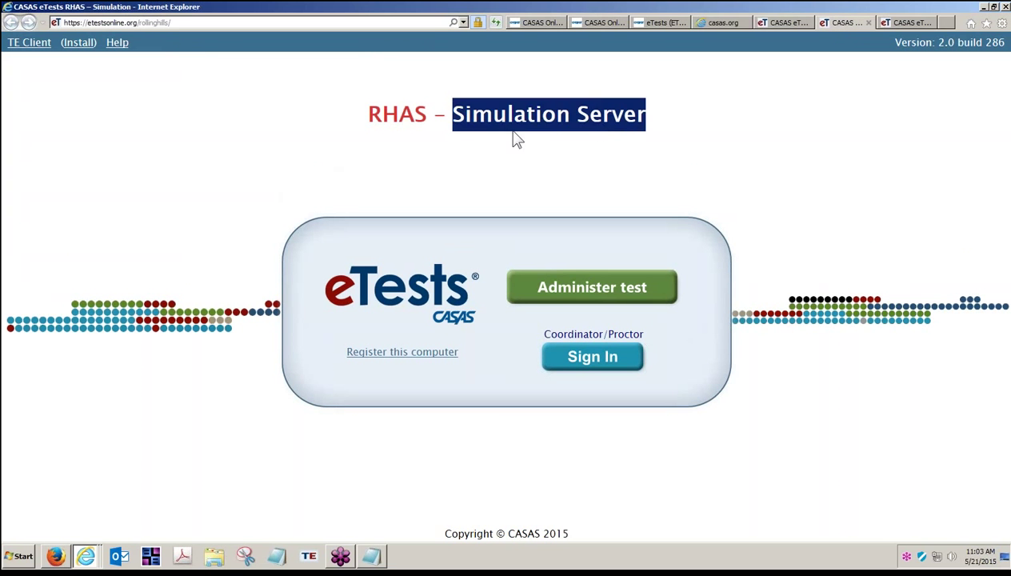
pyautogui.click(533, 156)
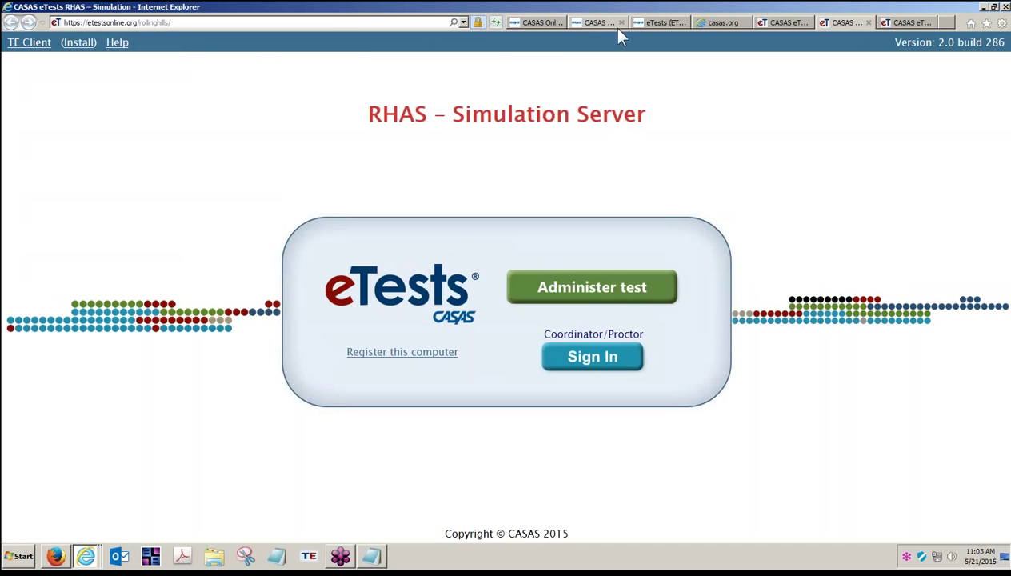
# Open the Getting Started resources in eTests Online Help and highlight the Simulation Server document in the file list
pyautogui.click(659, 24)
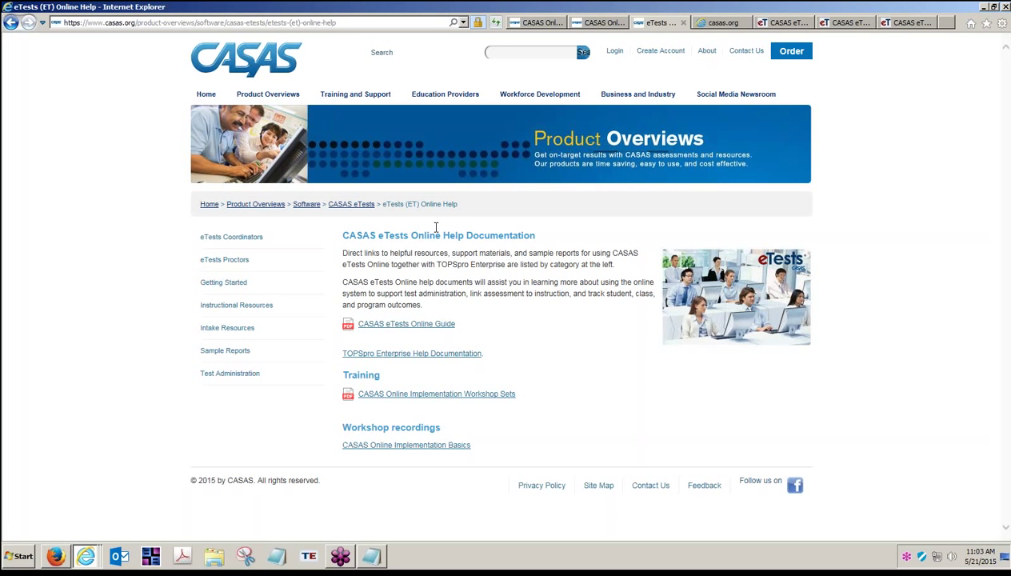
pyautogui.click(356, 94)
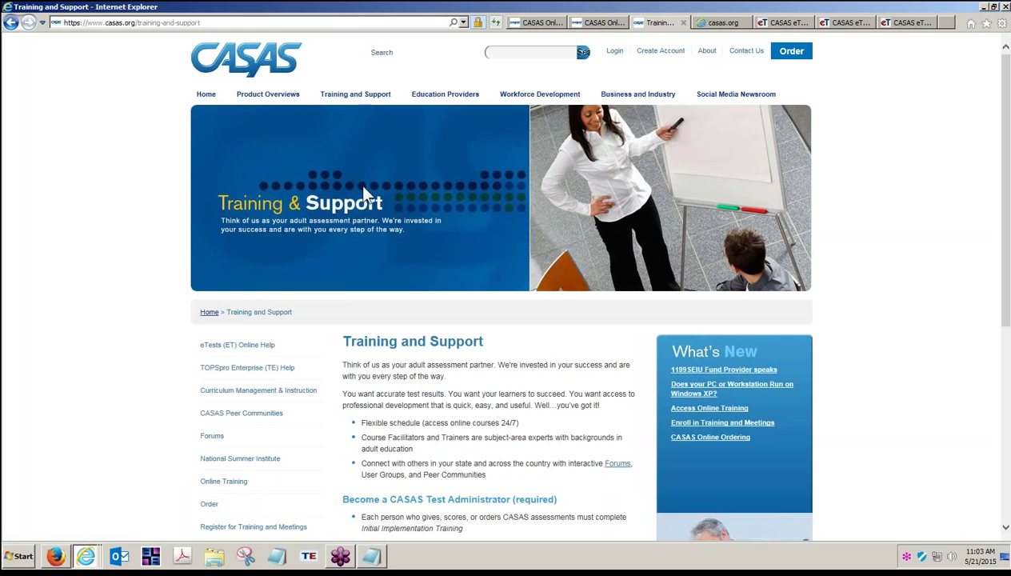
pyautogui.click(256, 347)
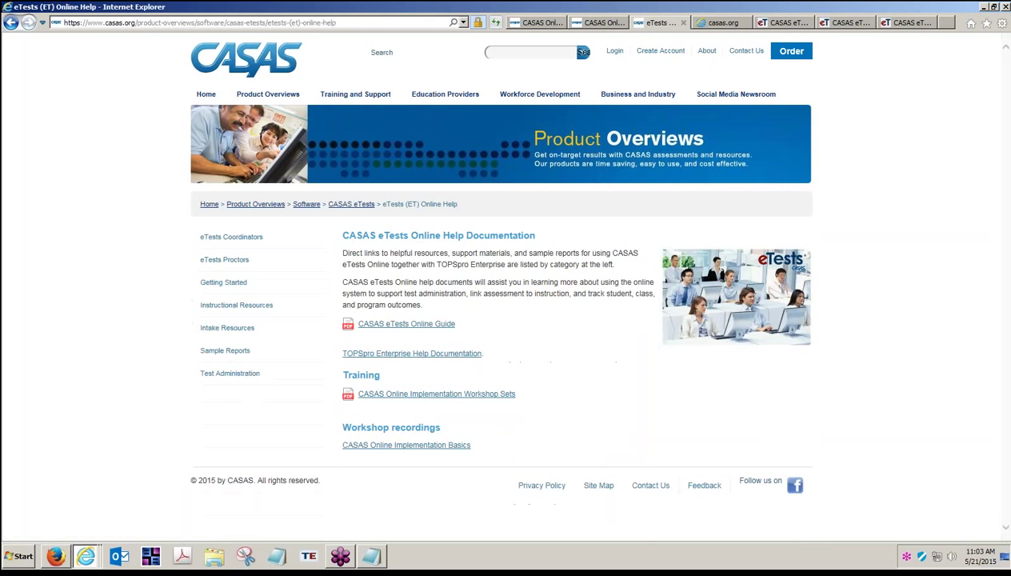
pyautogui.click(232, 287)
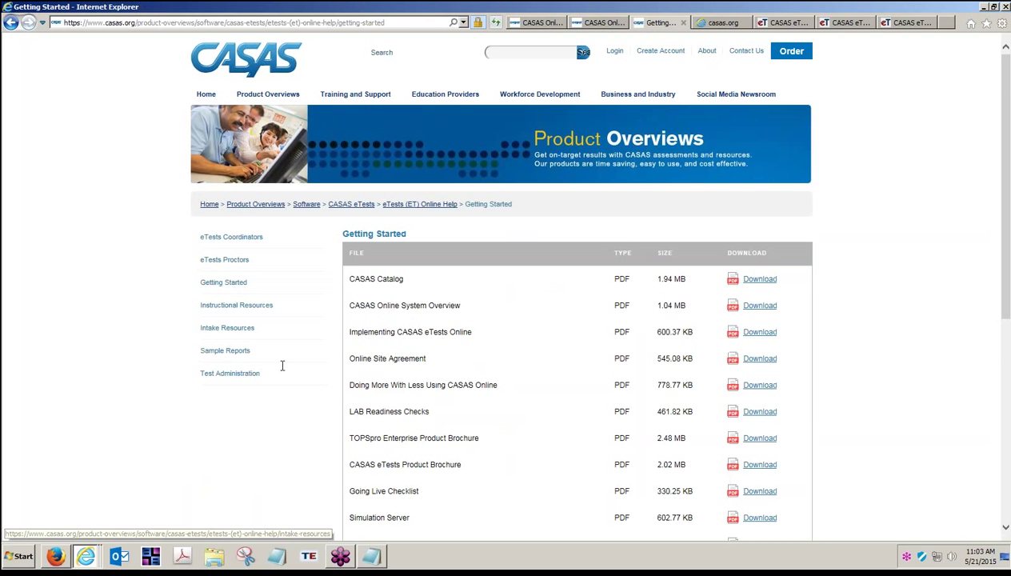
pyautogui.scroll(-3, 360, 410)
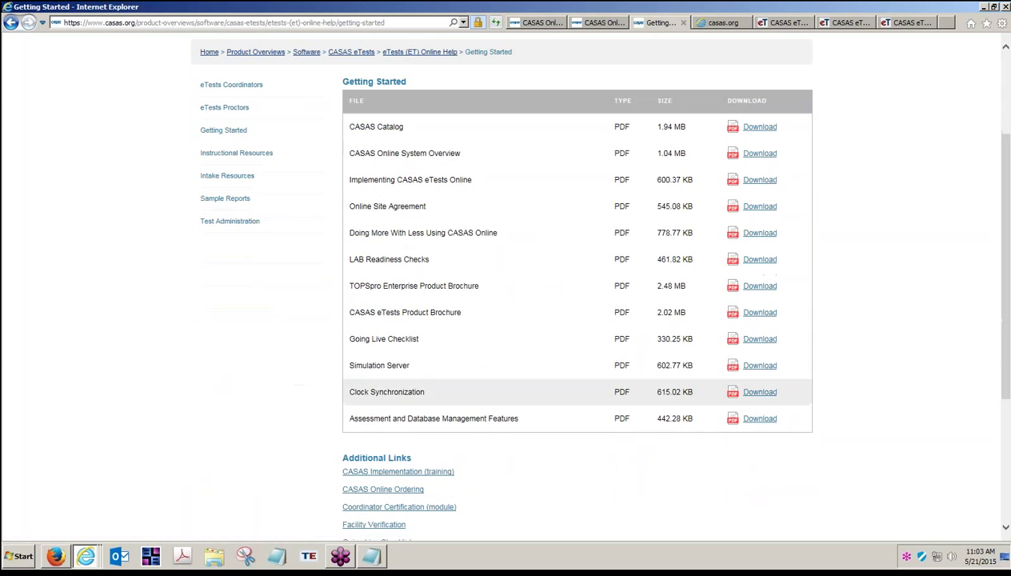
pyautogui.moveTo(411, 366); pyautogui.dragTo(361, 372)
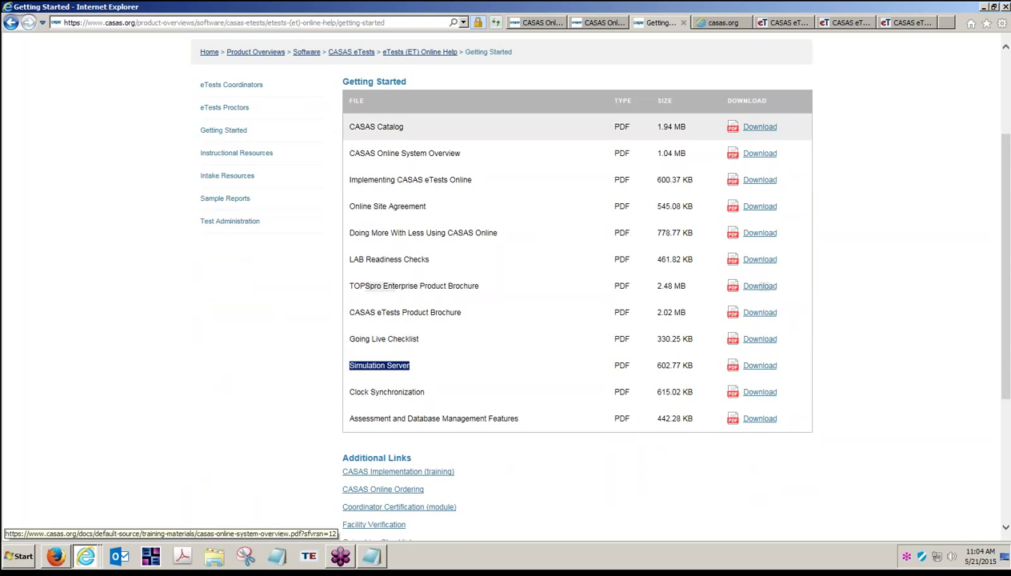
# Show the TOPSpro Enterprise Client shortcut on the desktop, and return to the RHAS simulation server page
pyautogui.click(850, 25)
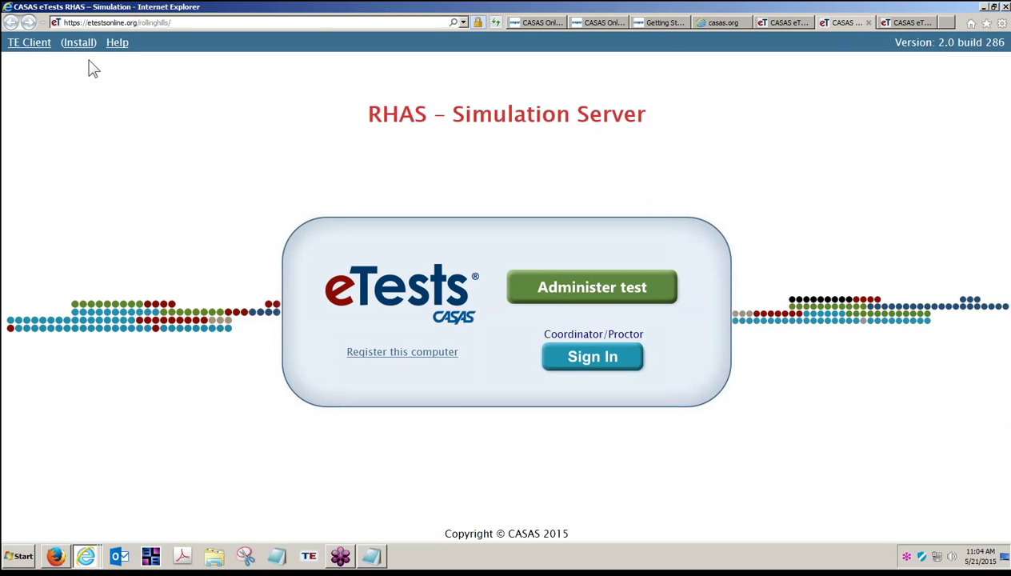
pyautogui.click(1005, 564)
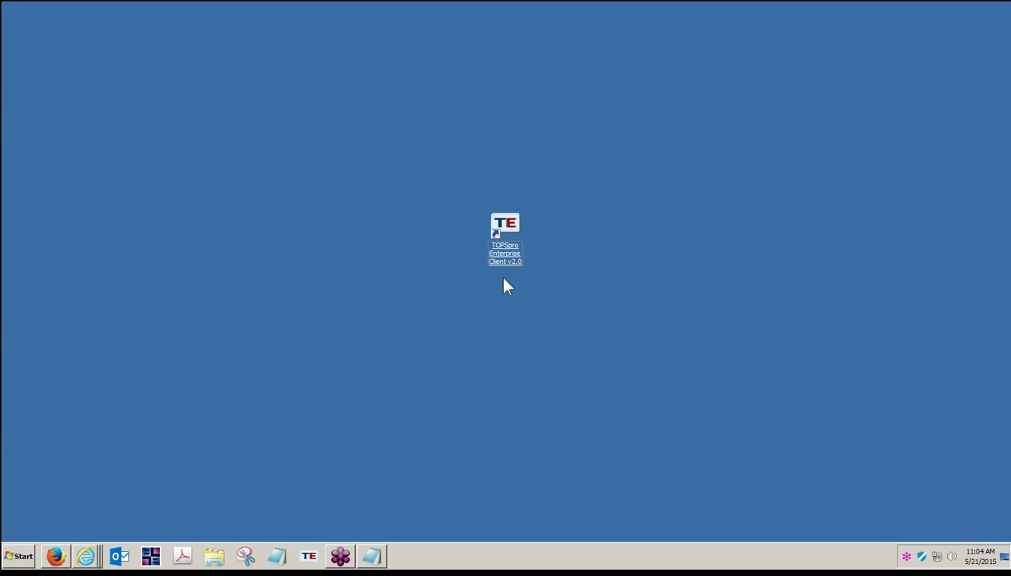
pyautogui.rightClick(89, 554)
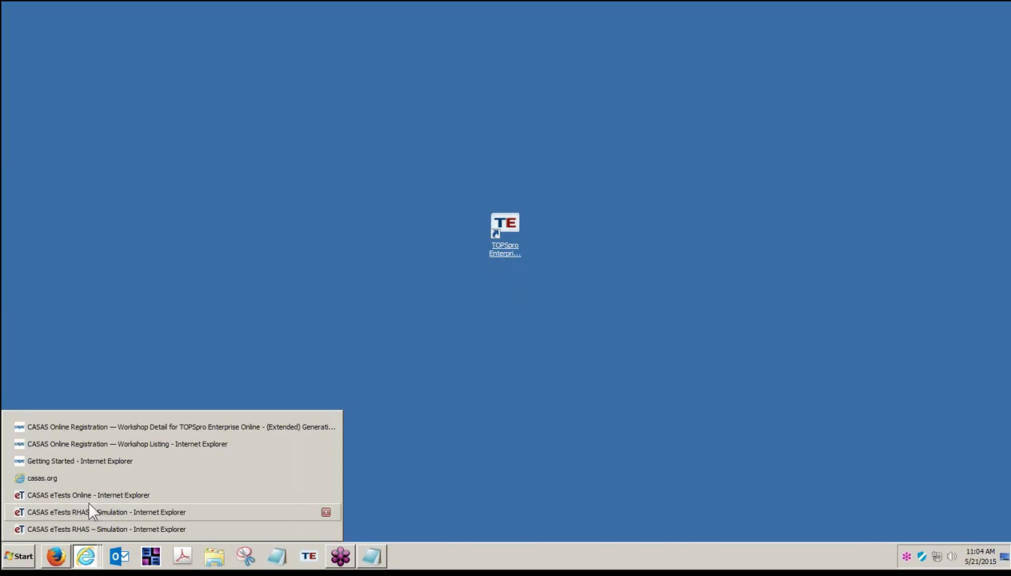
pyautogui.click(89, 512)
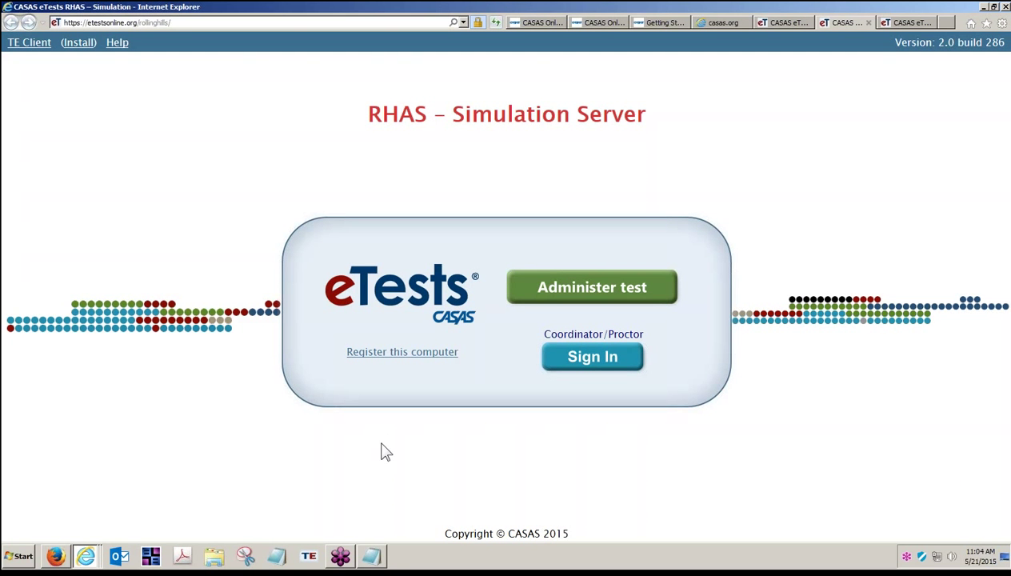
# Switch to the TOPSpro Enterprise client and select eTests Simulation as the login server
pyautogui.click(309, 560)
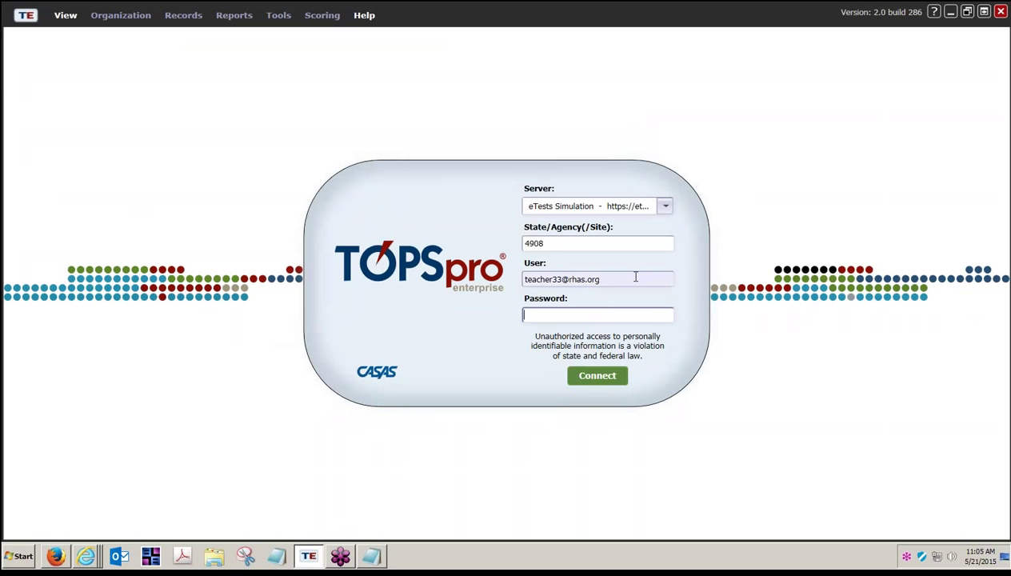
pyautogui.click(666, 208)
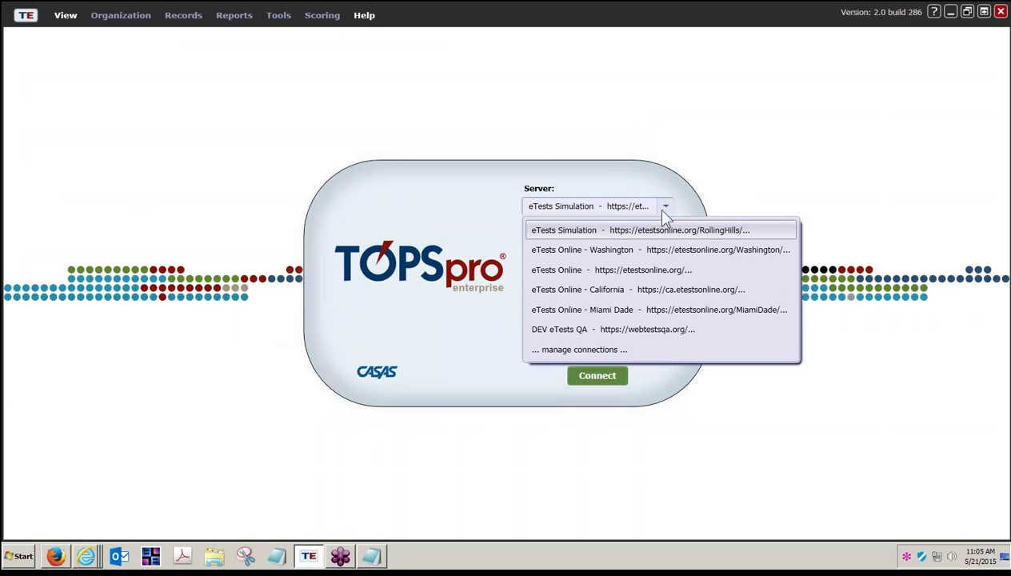
pyautogui.click(583, 231)
pyautogui.click(545, 244)
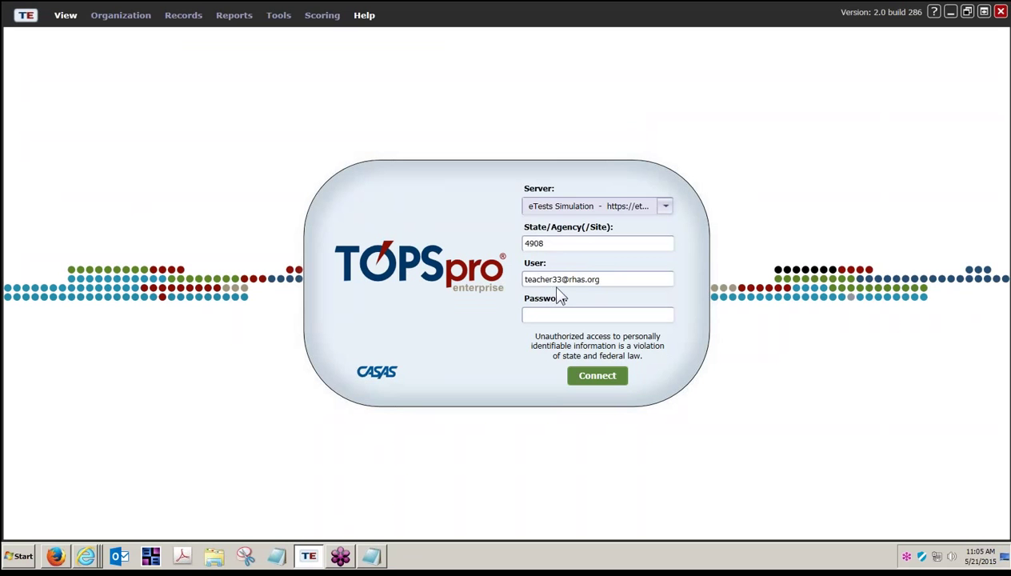
# Change the login user from the teacher account to the administrator account, enter the account password and connect to the server
pyautogui.moveTo(551, 280); pyautogui.dragTo(525, 282)
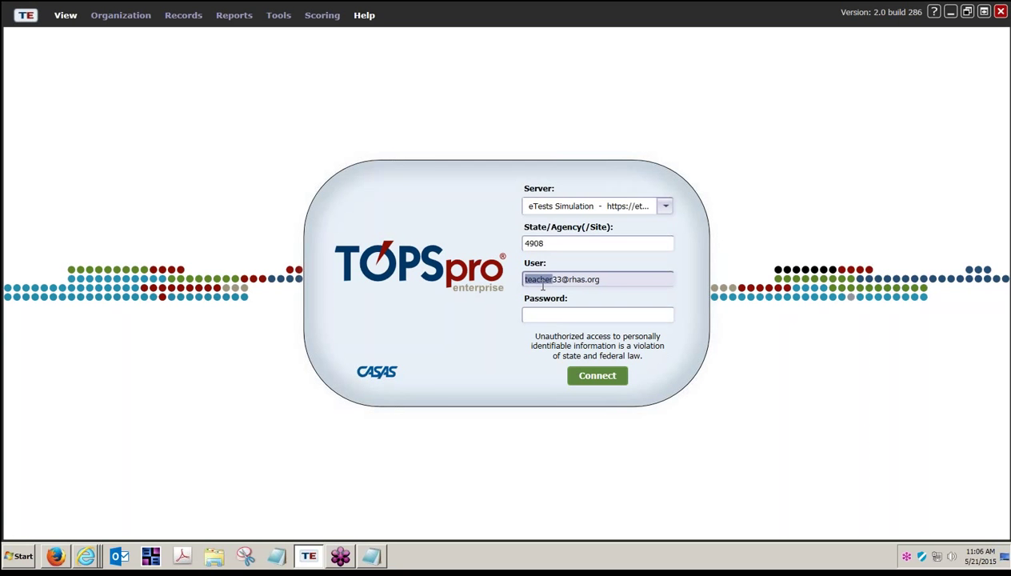
pyautogui.write('administe')
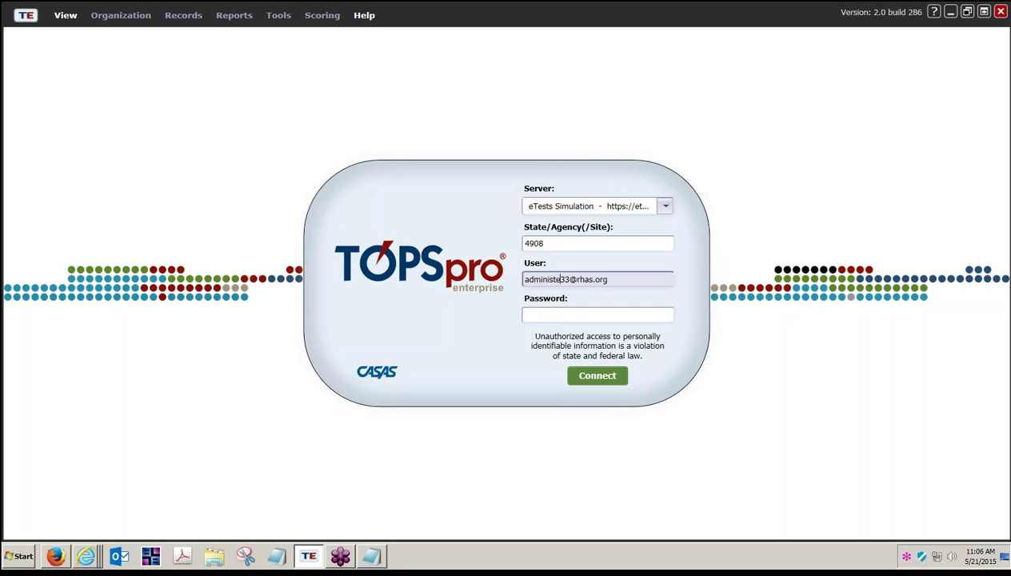
pyautogui.write('e')
pyautogui.press('BackSpace')
pyautogui.press('BackSpace')
pyautogui.press('BackSpace')
pyautogui.press('BackSpace')
pyautogui.write('strator')
pyautogui.press('Tab')
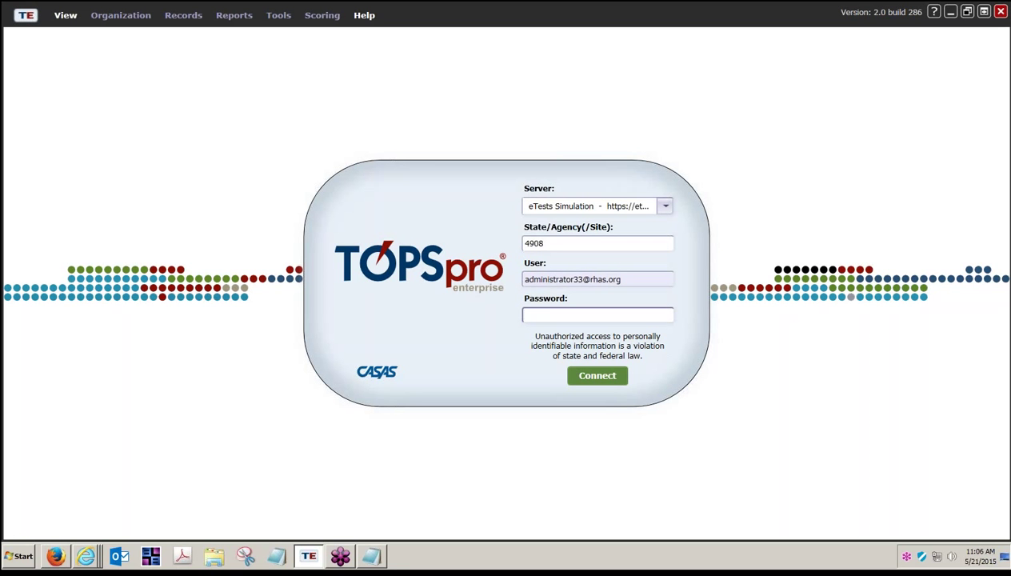
pyautogui.write('*****')
pyautogui.click(602, 381)
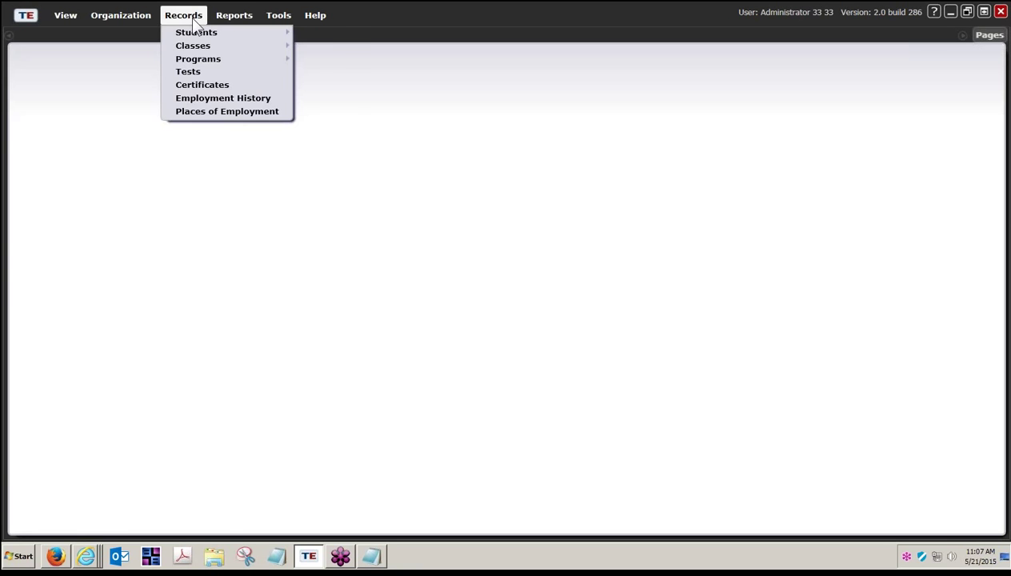
# Look through the available report categories, including CASAS eTests, Data Management and the Content Standards reports under Test Results
pyautogui.moveTo(227, 19)
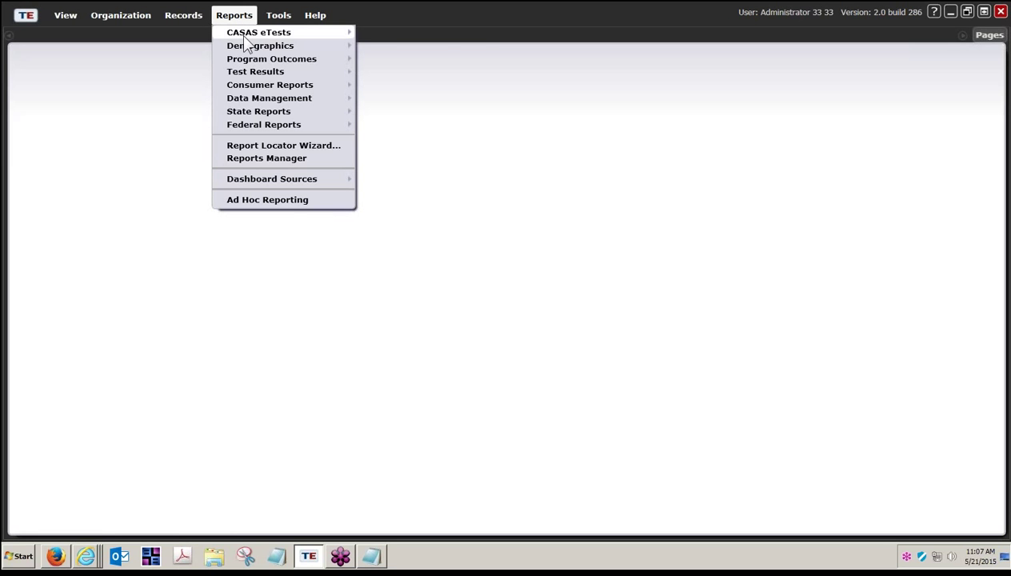
pyautogui.moveTo(244, 36)
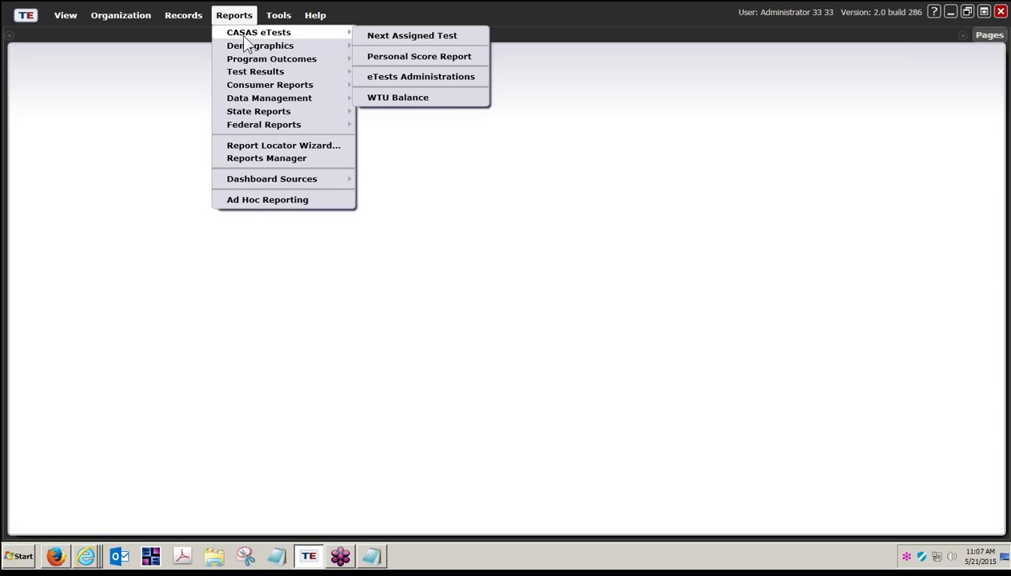
pyautogui.moveTo(248, 61)
pyautogui.moveTo(320, 78)
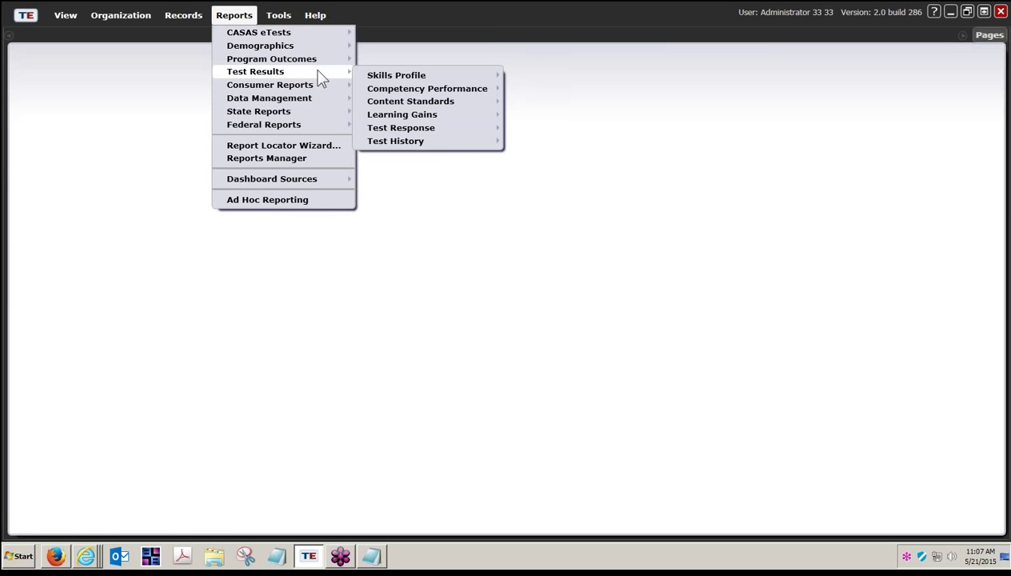
pyautogui.moveTo(404, 77)
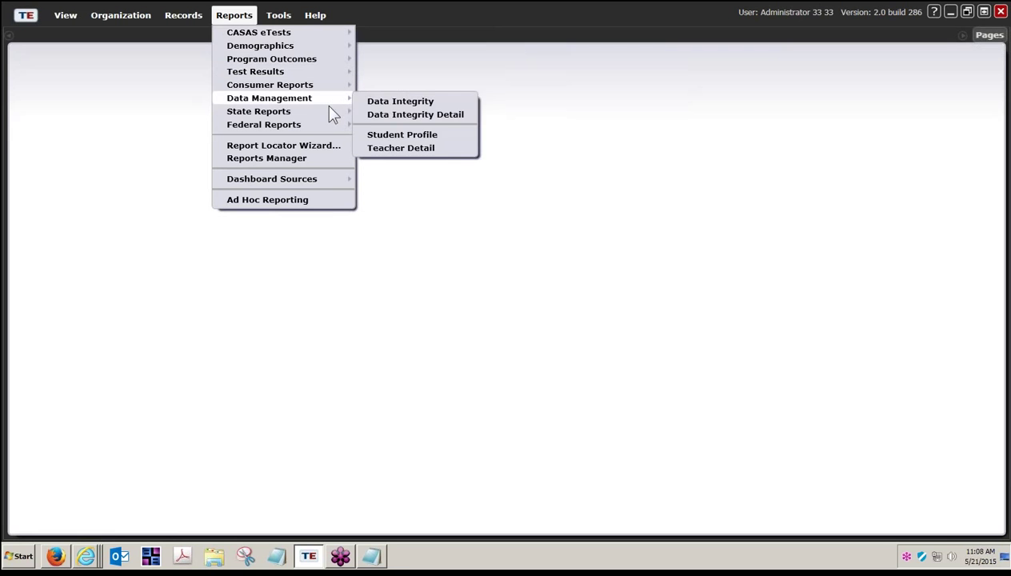
pyautogui.moveTo(325, 112)
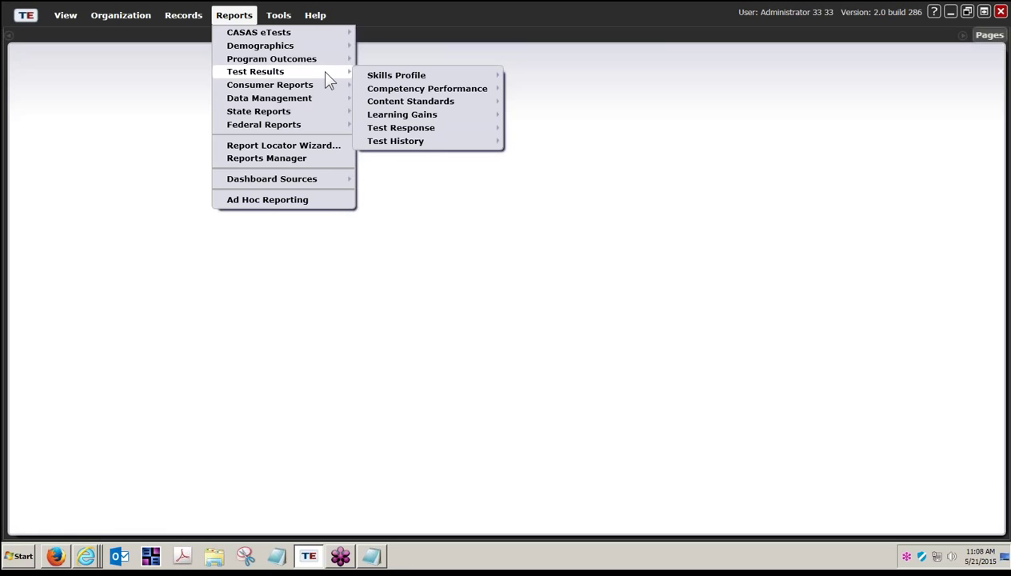
pyautogui.moveTo(401, 105)
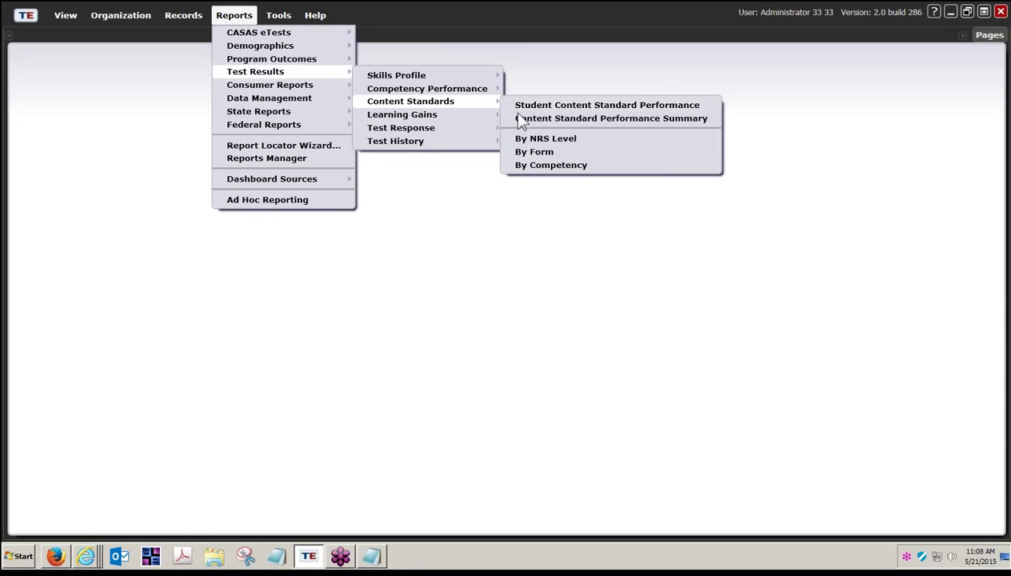
pyautogui.moveTo(463, 121)
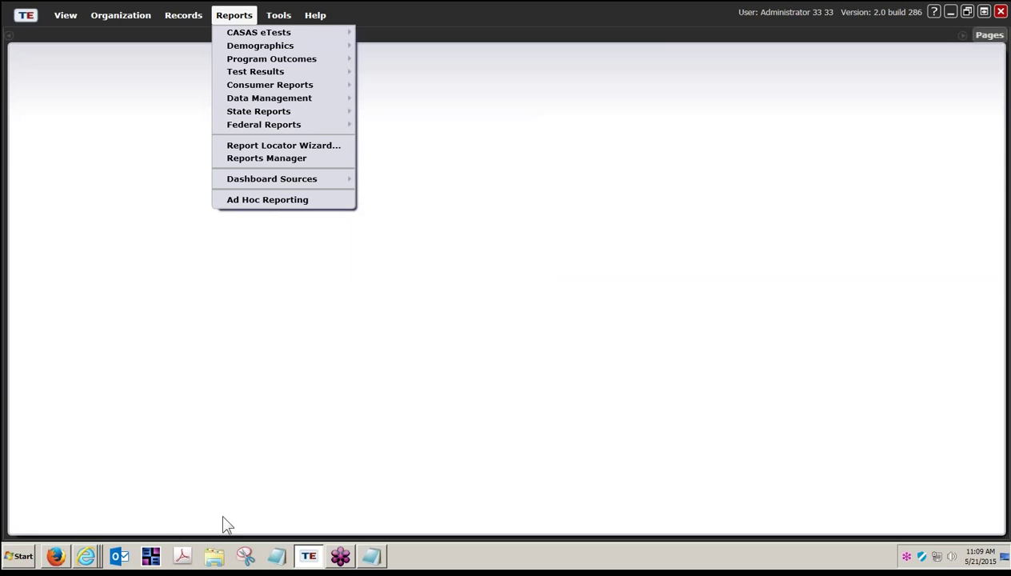
# Switch to the CASAS website in Internet Explorer and show the TOPSpro Enterprise Help page from Training and Support, with its sample reports link
pyautogui.click(87, 556)
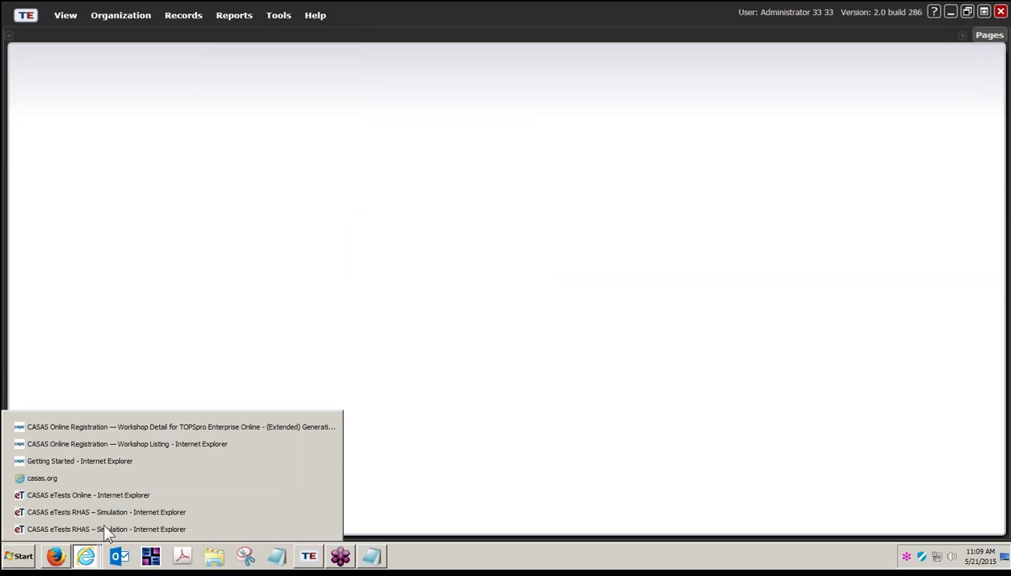
pyautogui.click(117, 452)
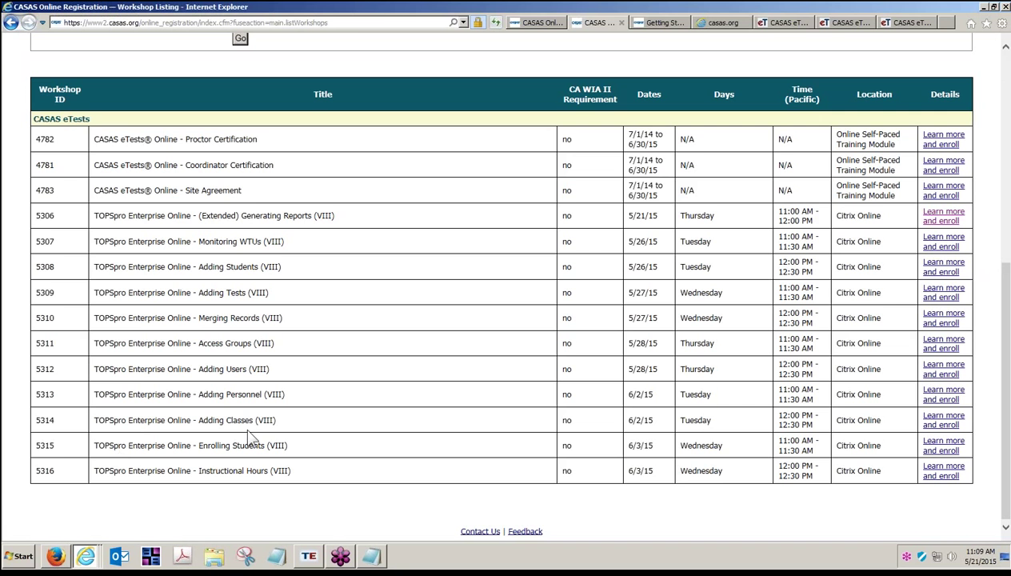
pyautogui.click(663, 26)
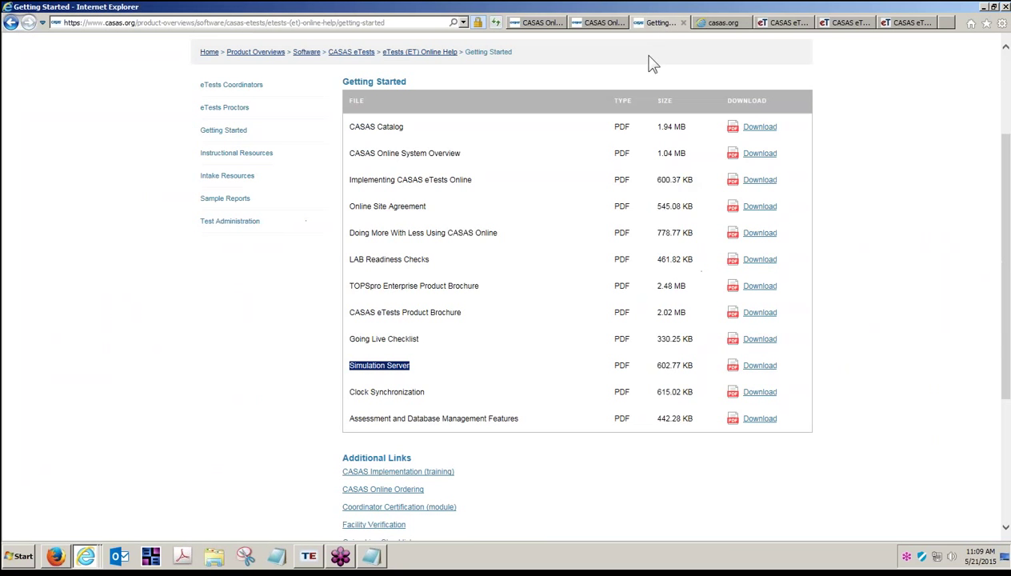
pyautogui.scroll(2, 651, 64)
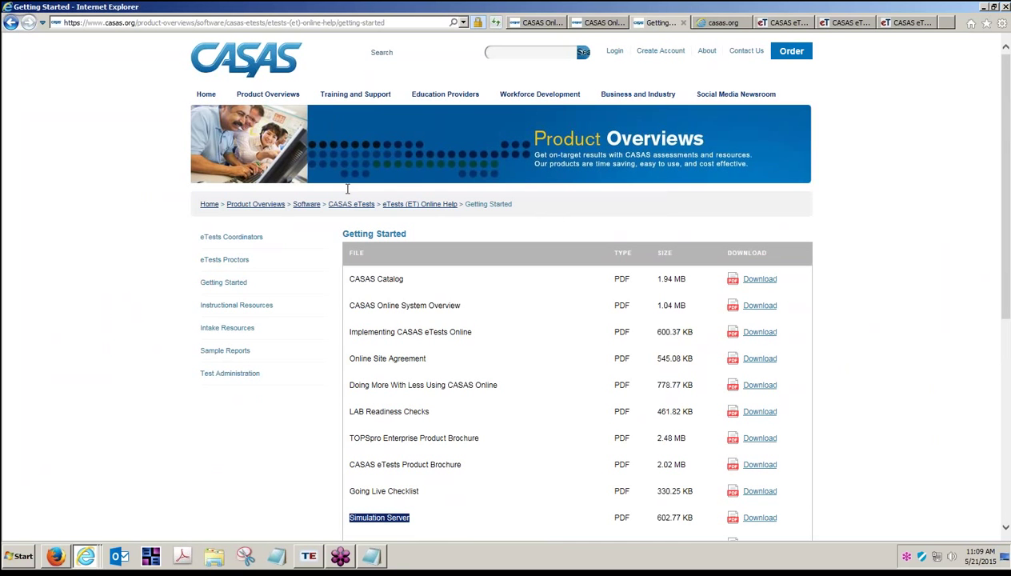
pyautogui.click(345, 91)
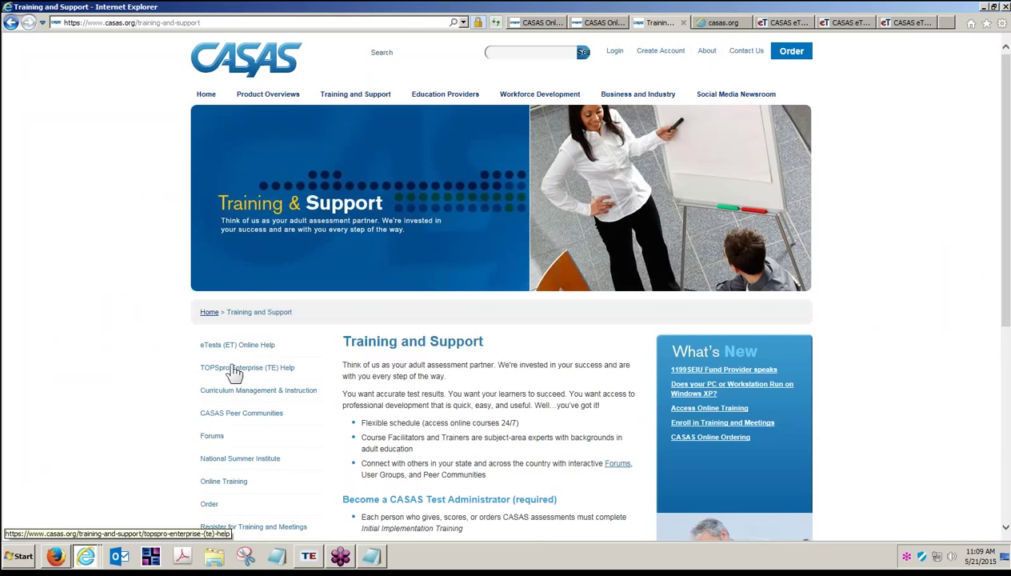
pyautogui.click(232, 367)
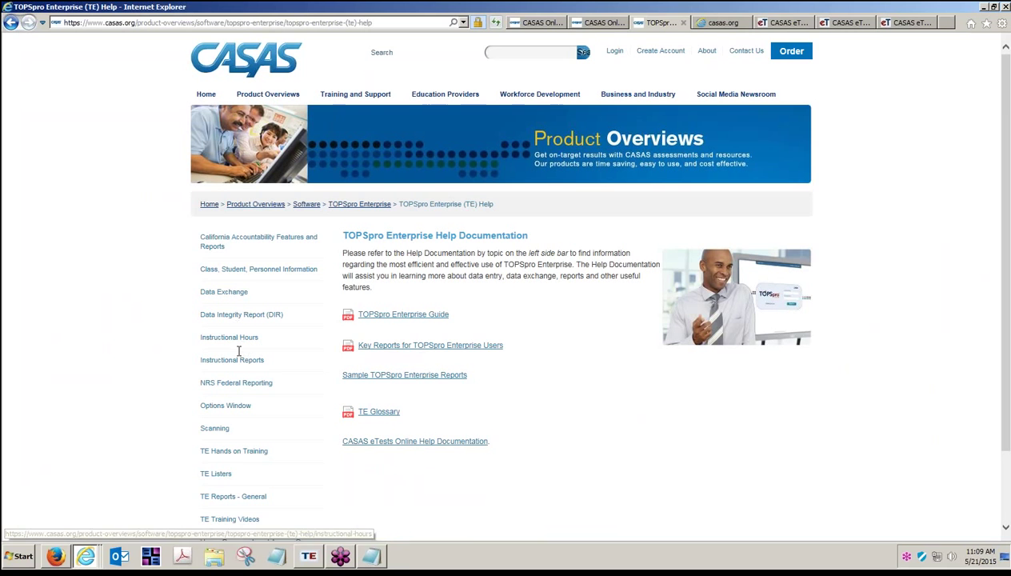
pyautogui.scroll(-2, 236, 410)
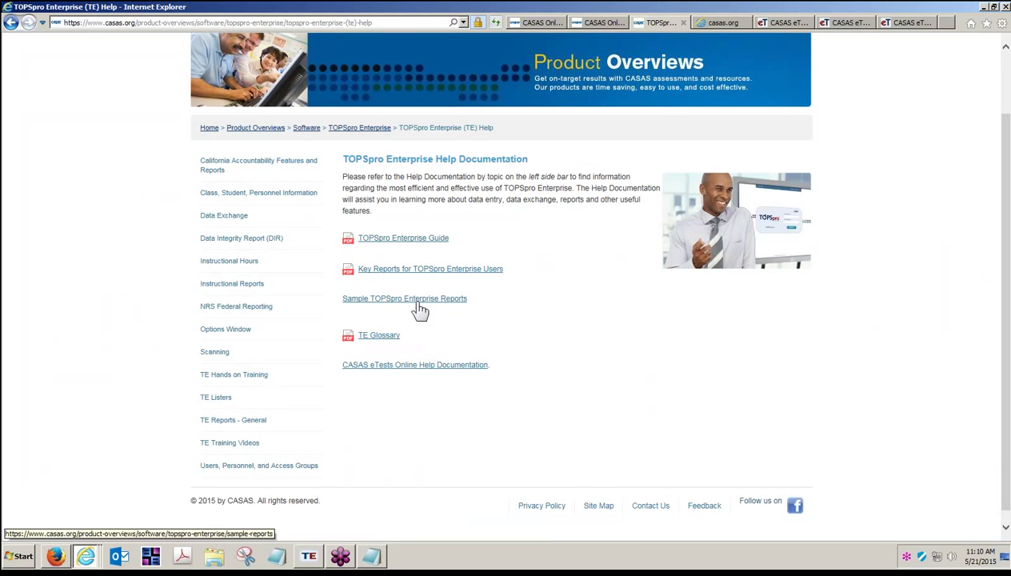
# Switch to the TOPSpro Enterprise client, open the Reports Manager, view the saved Next Assigned Test session and return to the session list
pyautogui.click(309, 558)
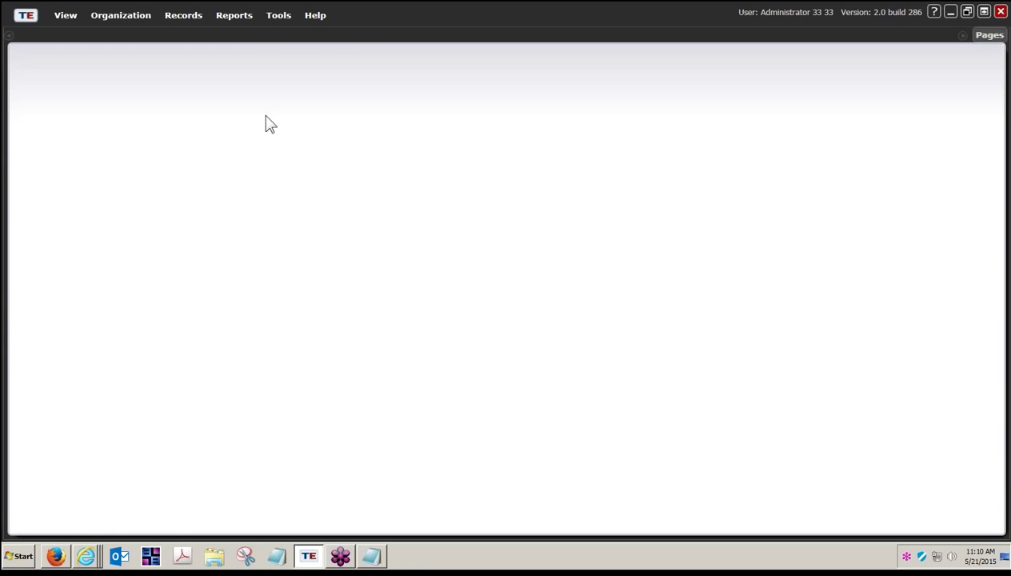
pyautogui.click(240, 17)
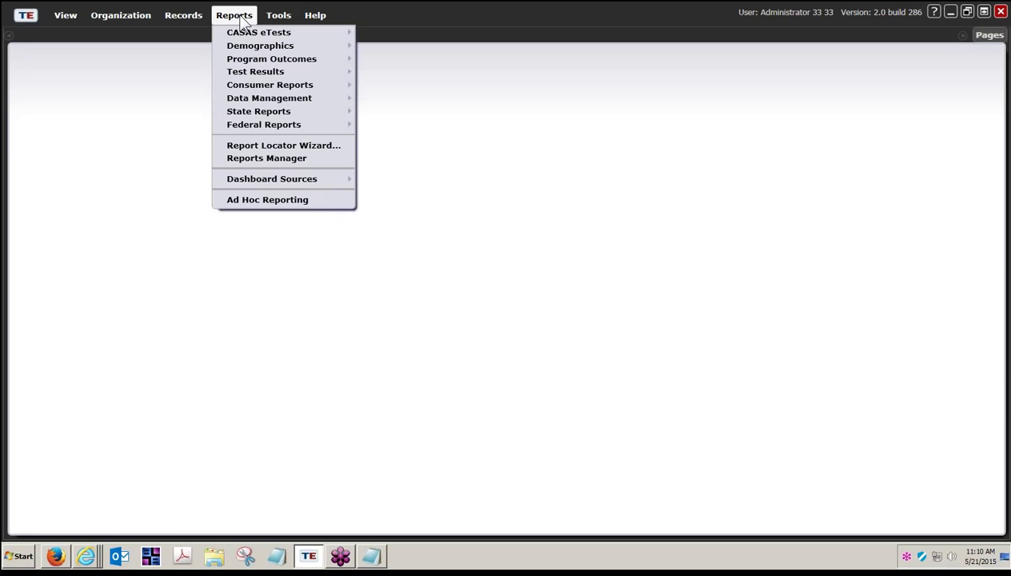
pyautogui.moveTo(241, 130)
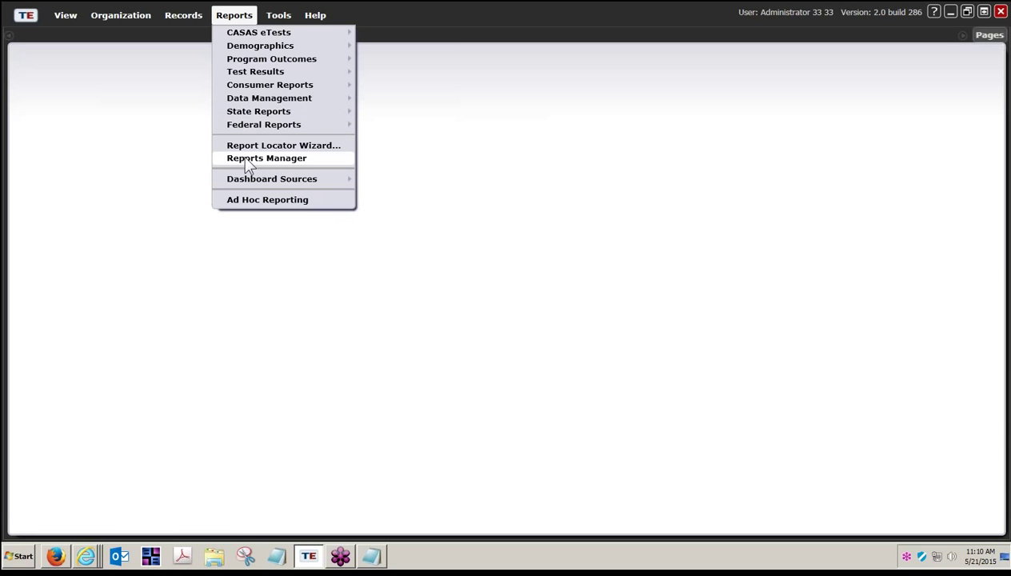
pyautogui.click(246, 157)
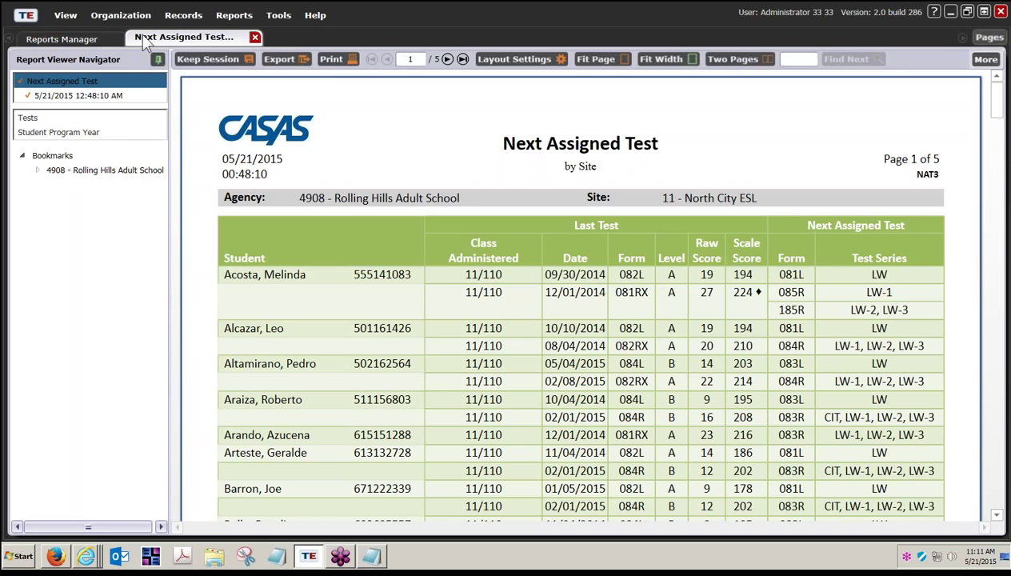
pyautogui.click(79, 39)
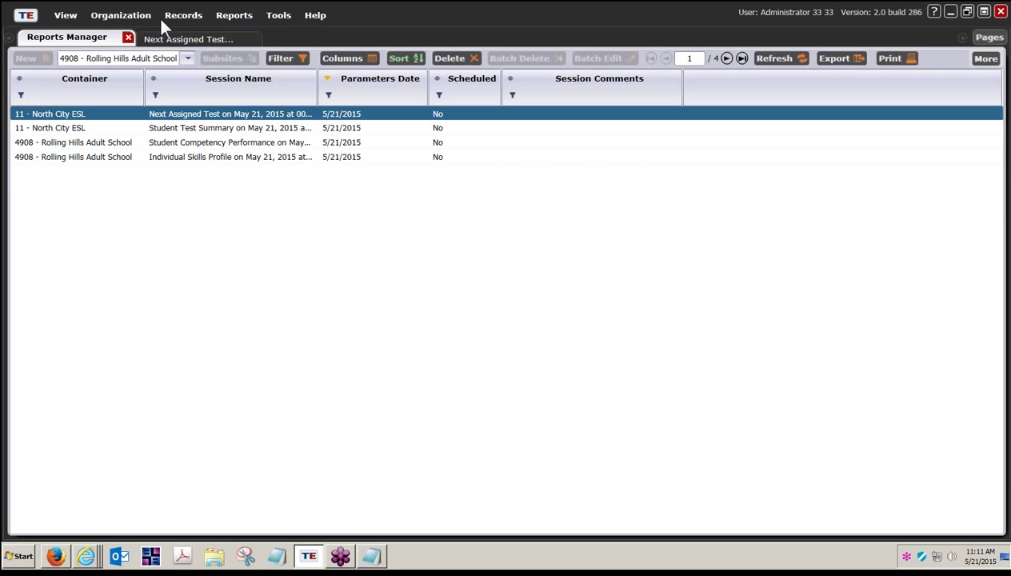
pyautogui.click(230, 16)
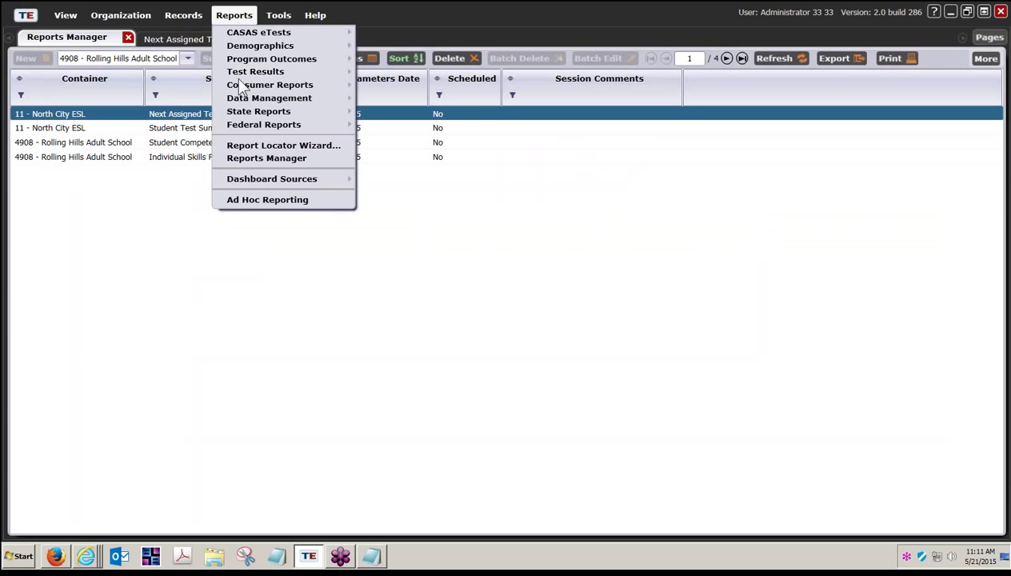
pyautogui.click(271, 146)
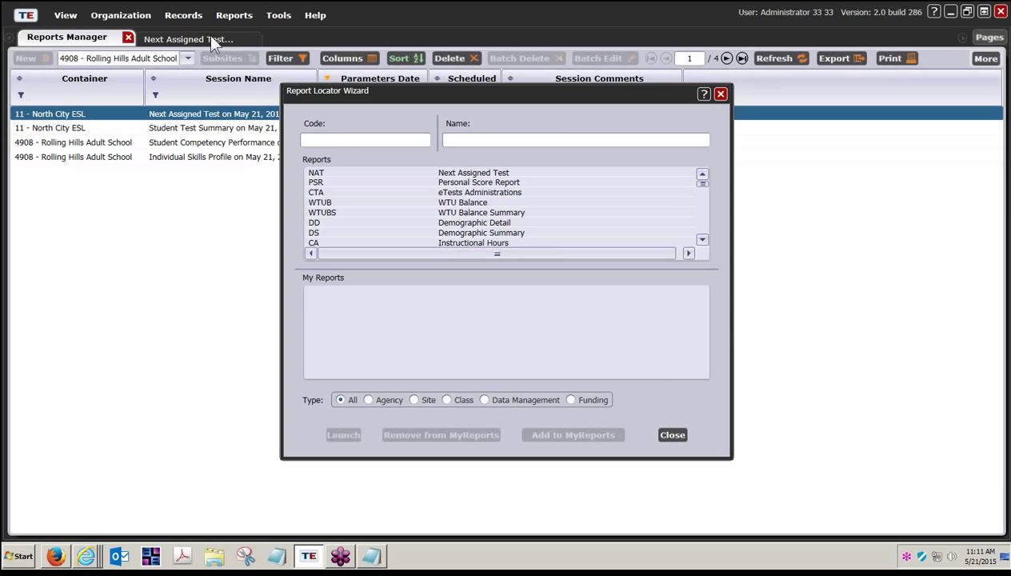
pyautogui.click(720, 94)
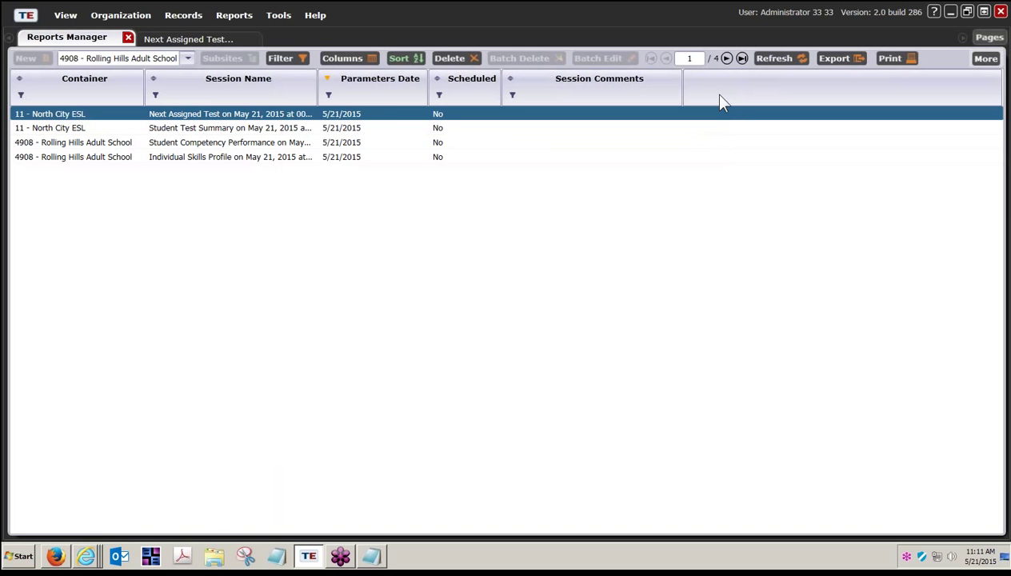
# Show the Next Assigned Test report and open the Report Locator Wizard over it, placed so the report code stays visible
pyautogui.click(198, 40)
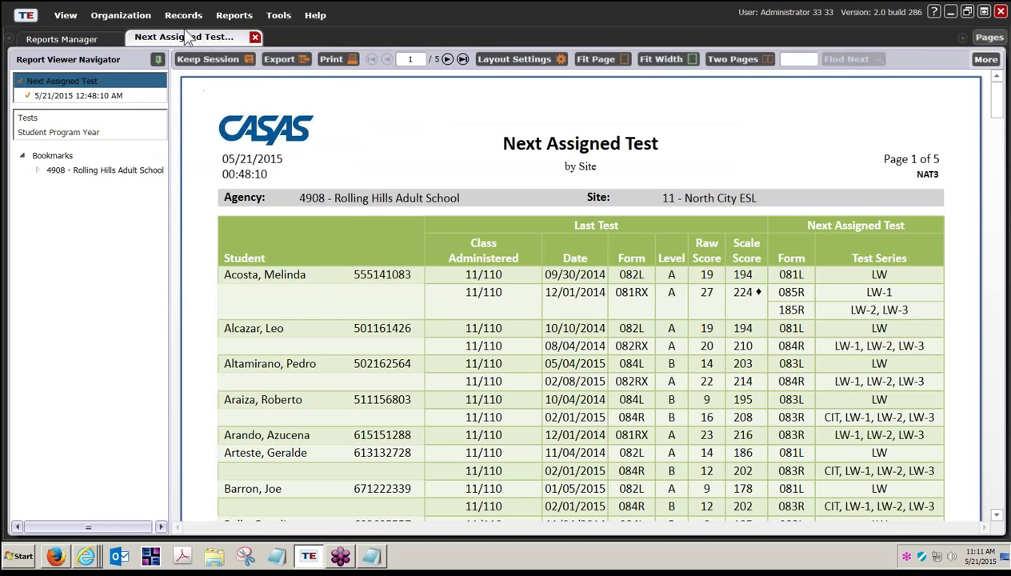
pyautogui.click(234, 15)
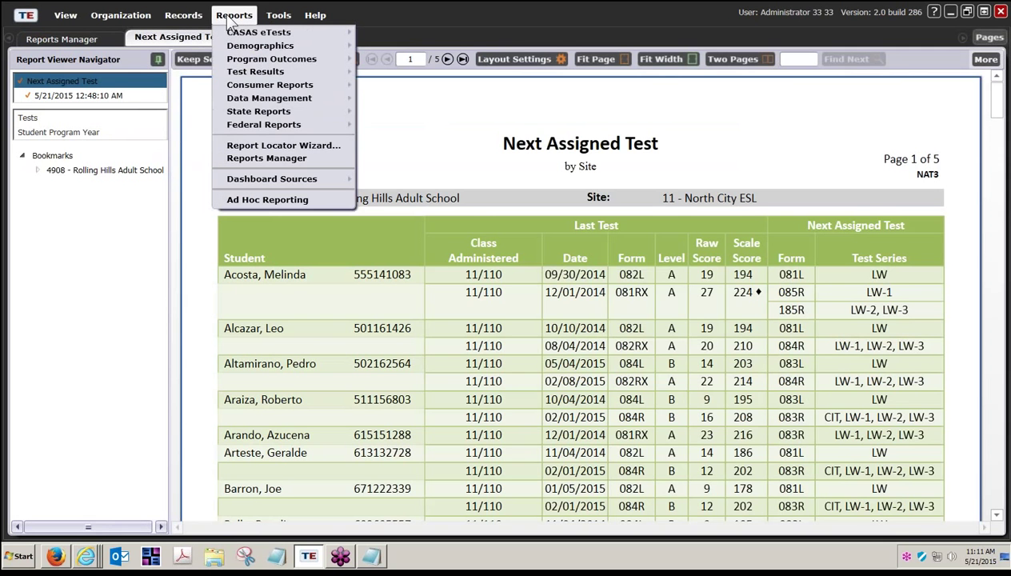
pyautogui.click(250, 148)
pyautogui.moveTo(446, 97); pyautogui.dragTo(233, 120)
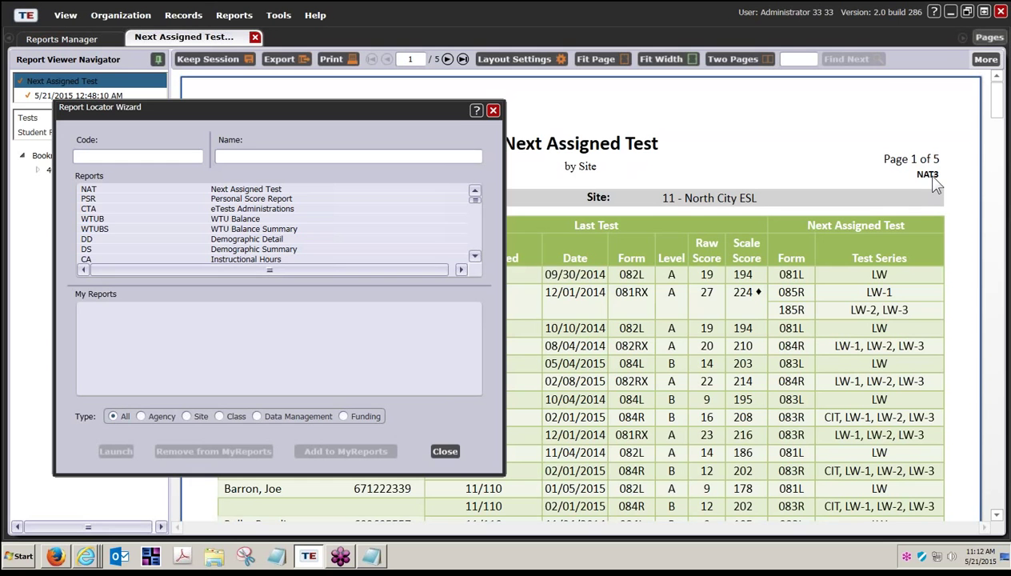
# Filter the wizard's reports by the code NAT and add Next Assigned Test to My Reports
pyautogui.click(134, 157)
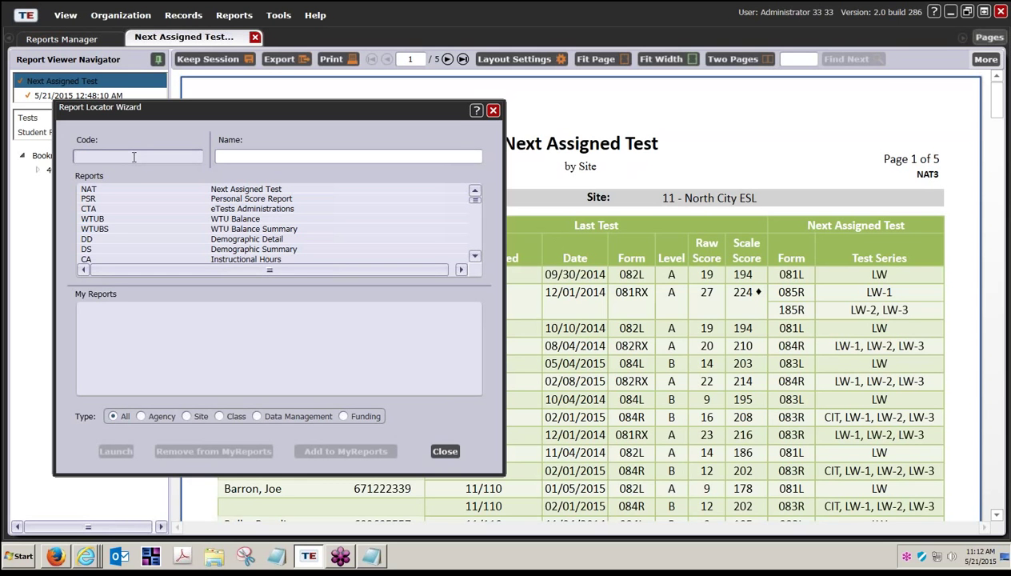
pyautogui.write('NAT')
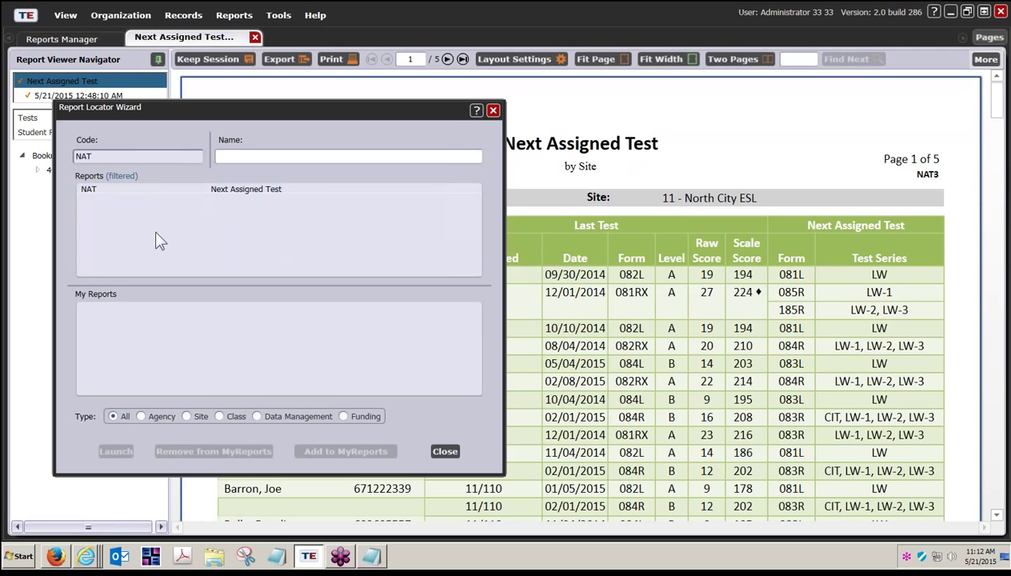
pyautogui.click(173, 190)
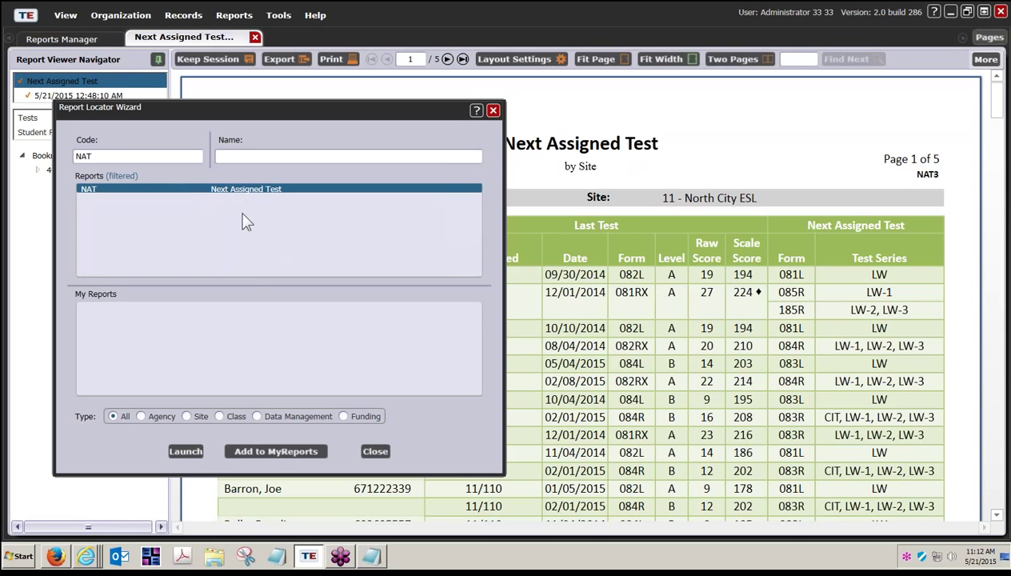
pyautogui.click(270, 451)
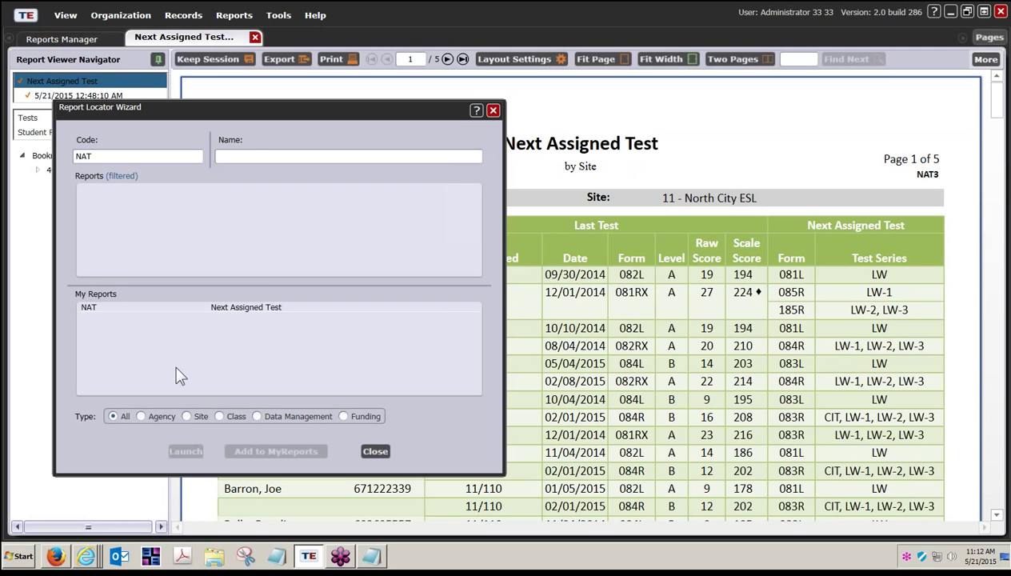
# Replace the code filter with the report name STUDENT and add Student Test Summary to My Reports
pyautogui.moveTo(97, 157); pyautogui.dragTo(74, 158)
pyautogui.press('BackSpace')
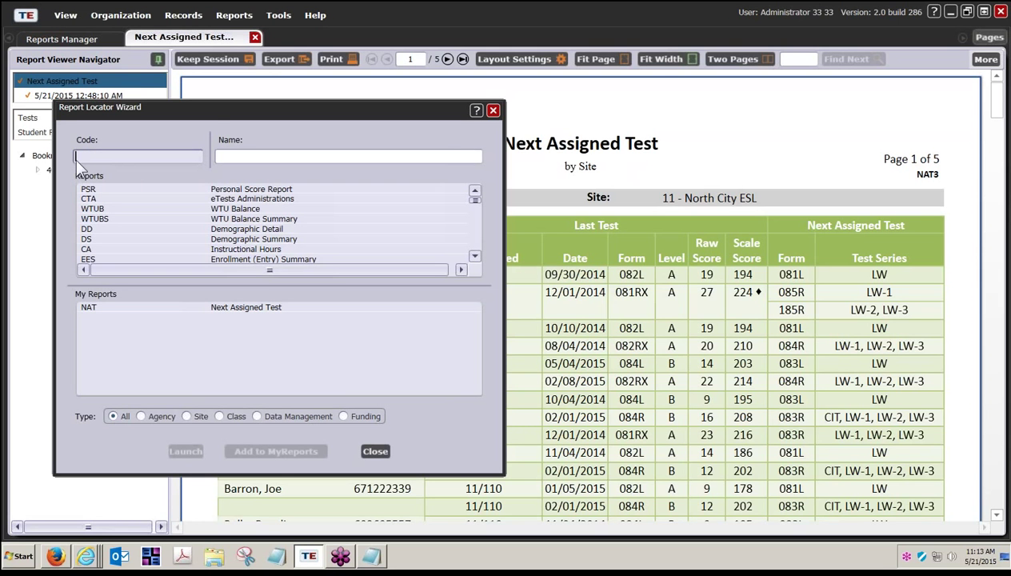
pyautogui.click(233, 155)
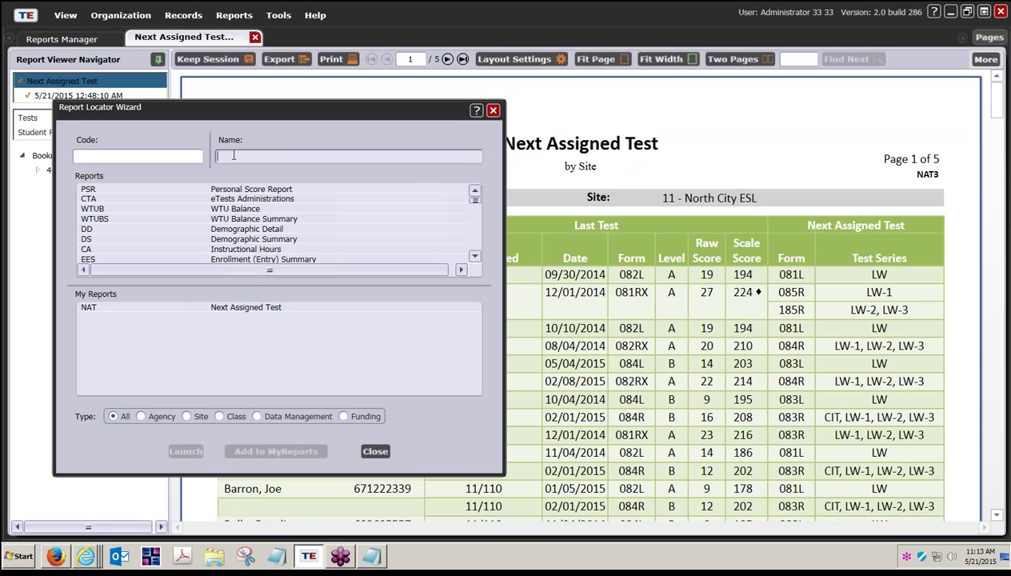
pyautogui.write('Stu')
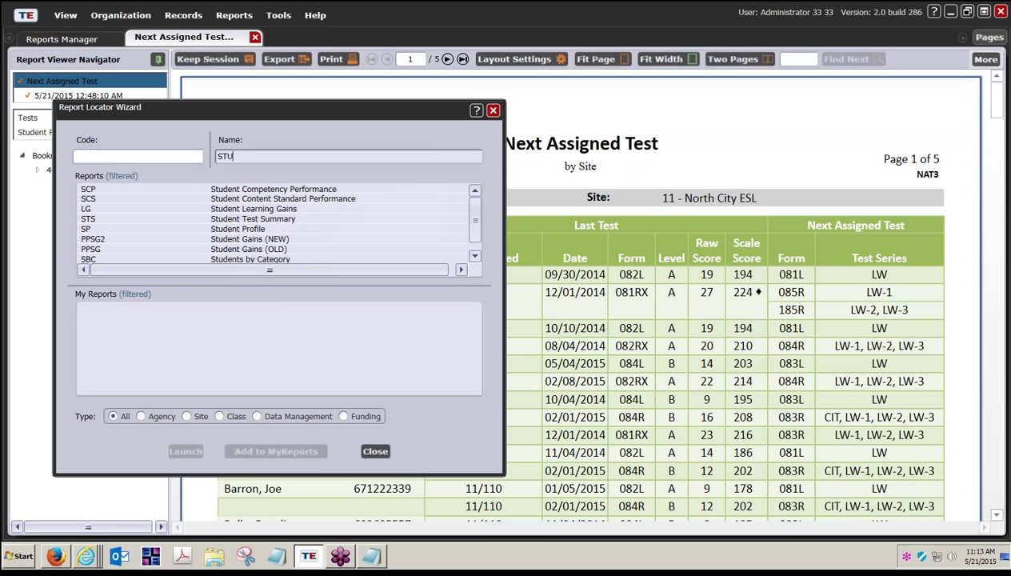
pyautogui.press('BackSpace')
pyautogui.press('BackSpace')
pyautogui.write('TUDENT')
pyautogui.moveTo(474, 206); pyautogui.dragTo(478, 224)
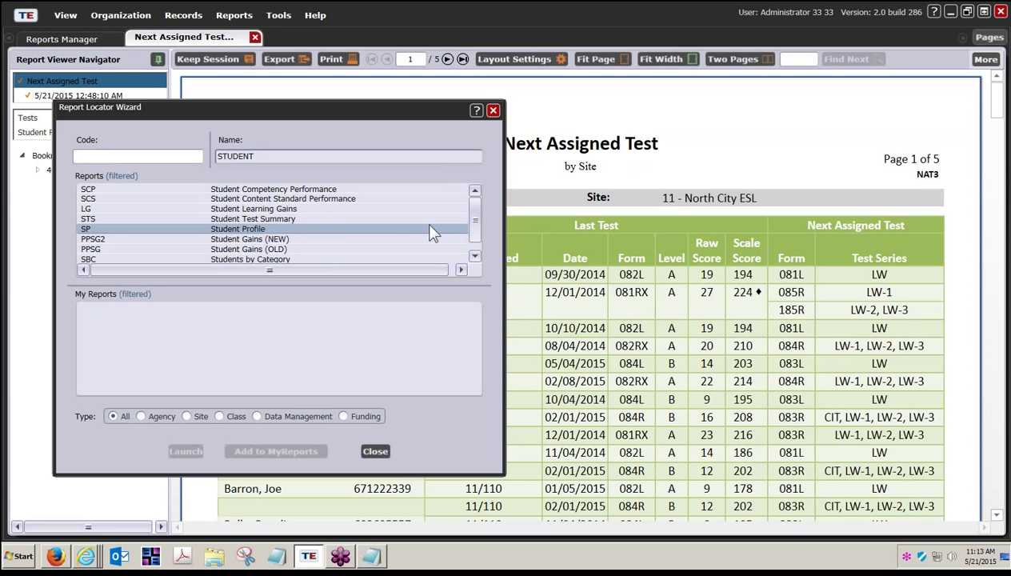
pyautogui.click(342, 219)
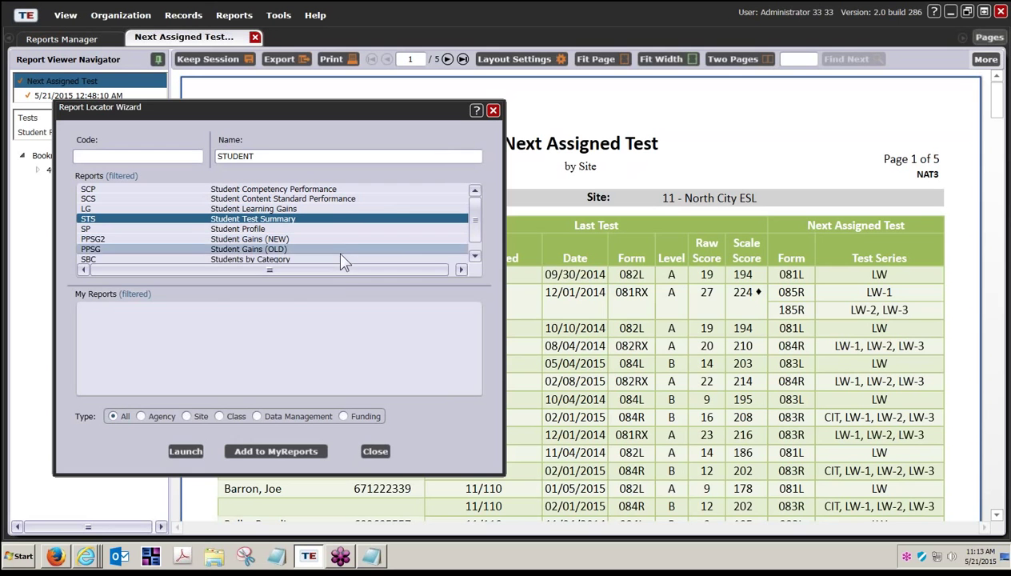
pyautogui.click(291, 451)
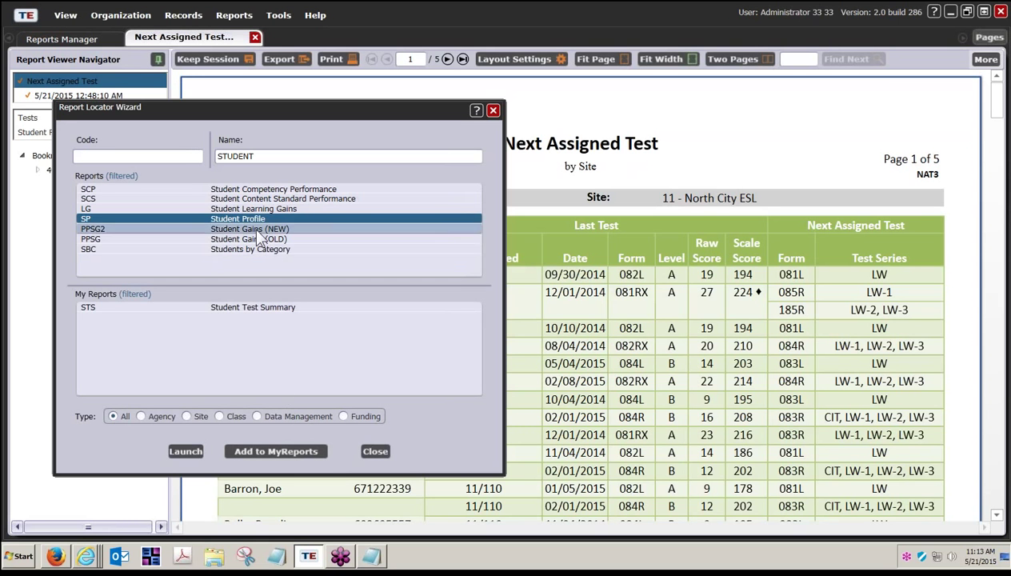
# Clear the report name filter in the wizard and add Individual Skills Profile to My Reports
pyautogui.moveTo(256, 156); pyautogui.dragTo(223, 152)
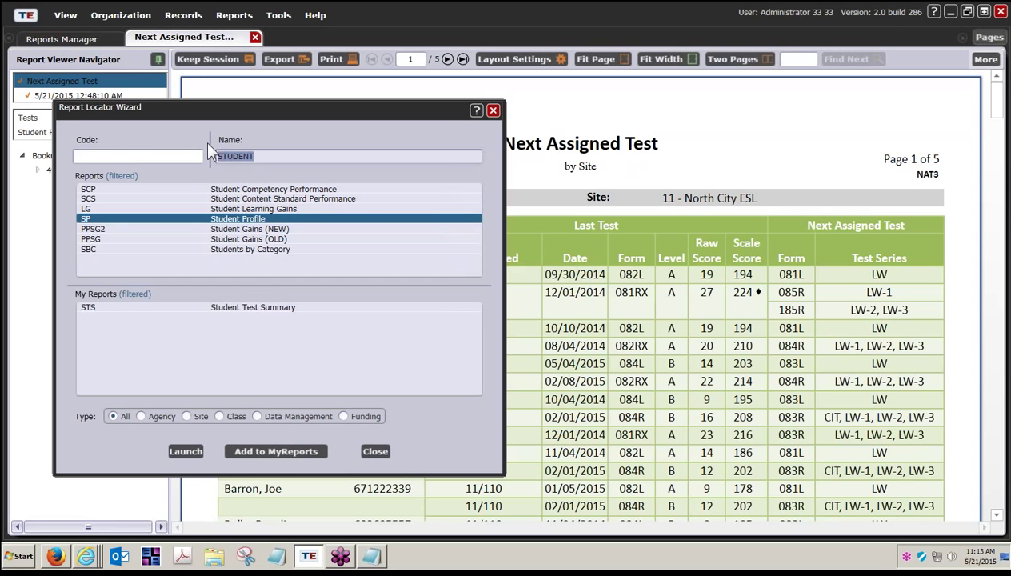
pyautogui.press('BackSpace')
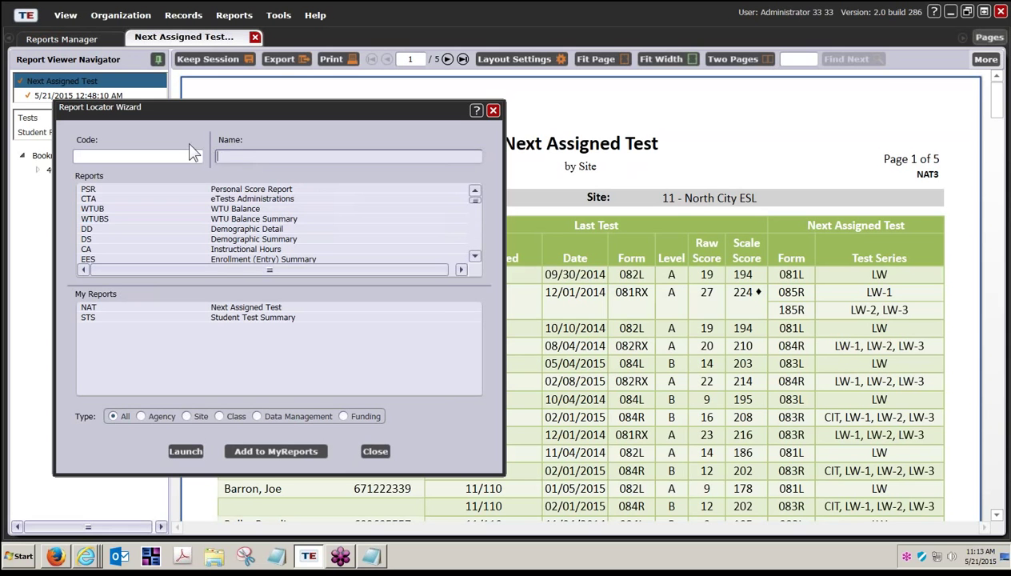
pyautogui.moveTo(473, 202)
pyautogui.mouseDown()
pyautogui.moveTo(472, 252)
pyautogui.moveTo(477, 213)
pyautogui.mouseUp()
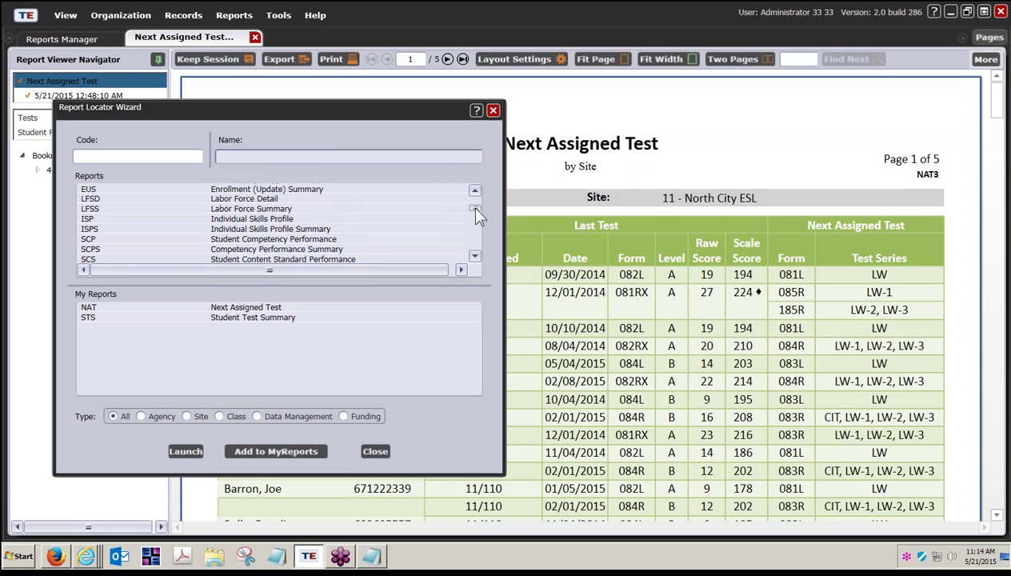
pyautogui.click(280, 220)
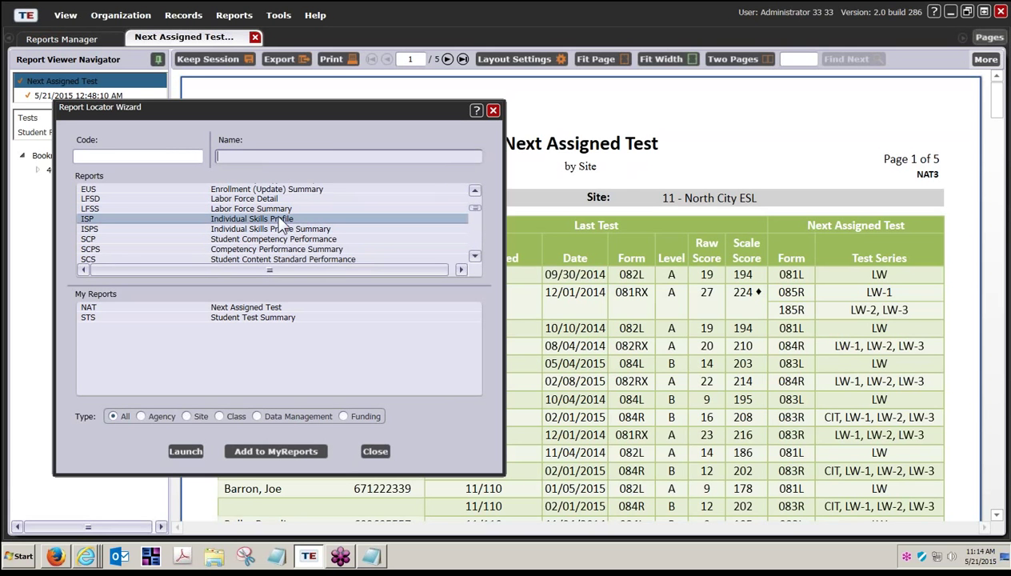
pyautogui.click(279, 223)
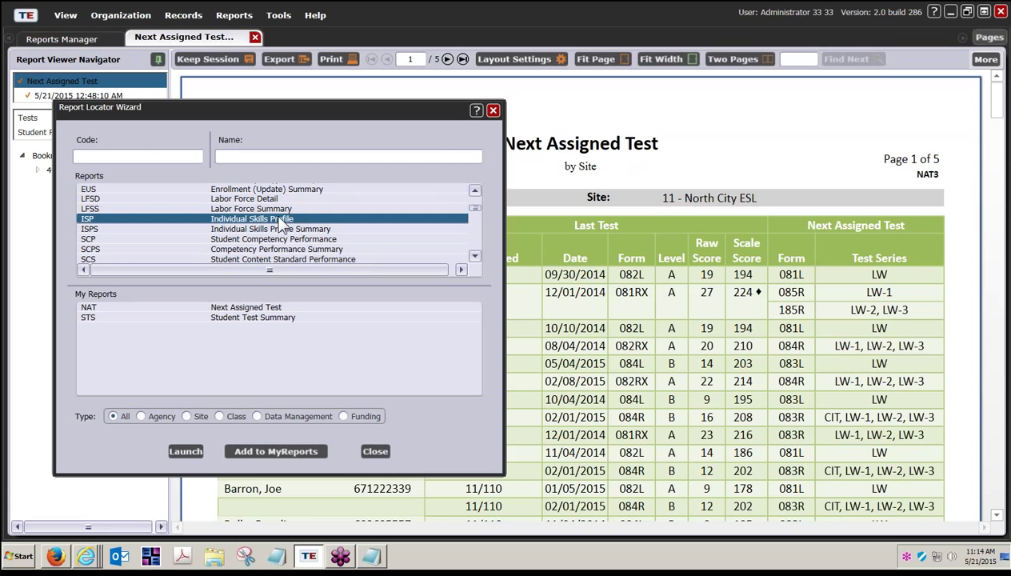
pyautogui.click(260, 451)
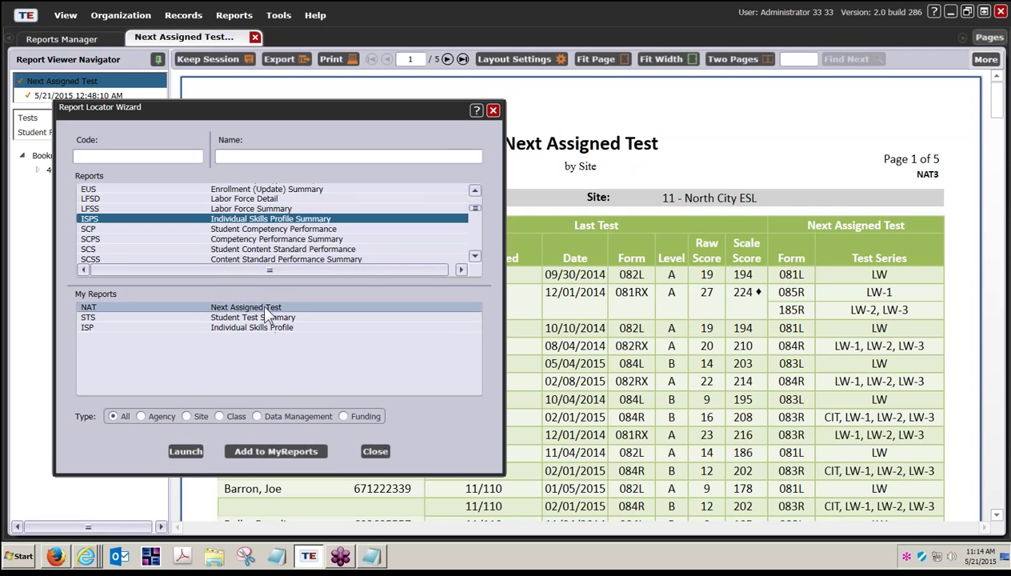
# Add Student Competency Performance to My Reports and close the Report Locator Wizard
pyautogui.click(300, 239)
pyautogui.click(292, 229)
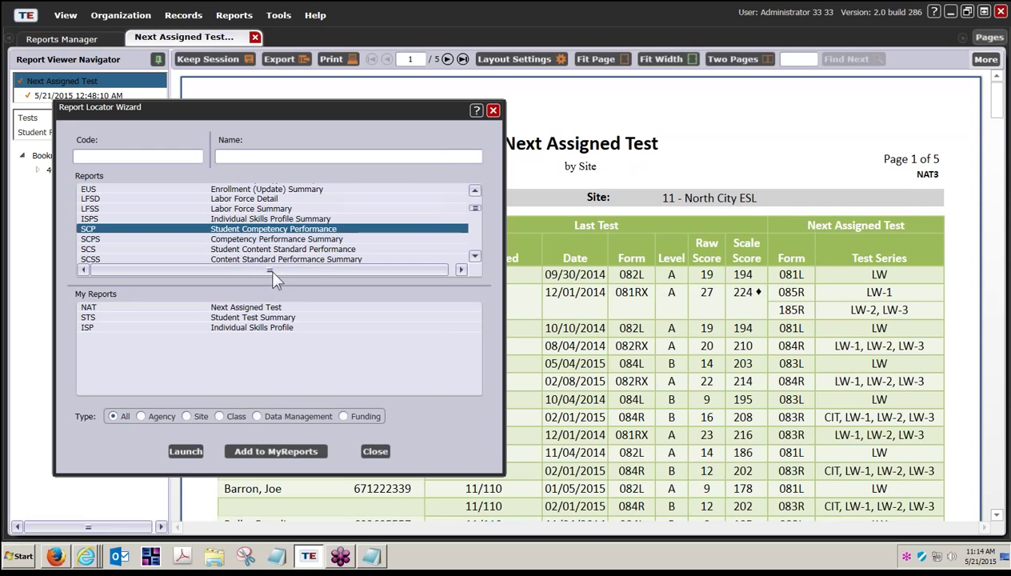
pyautogui.click(273, 442)
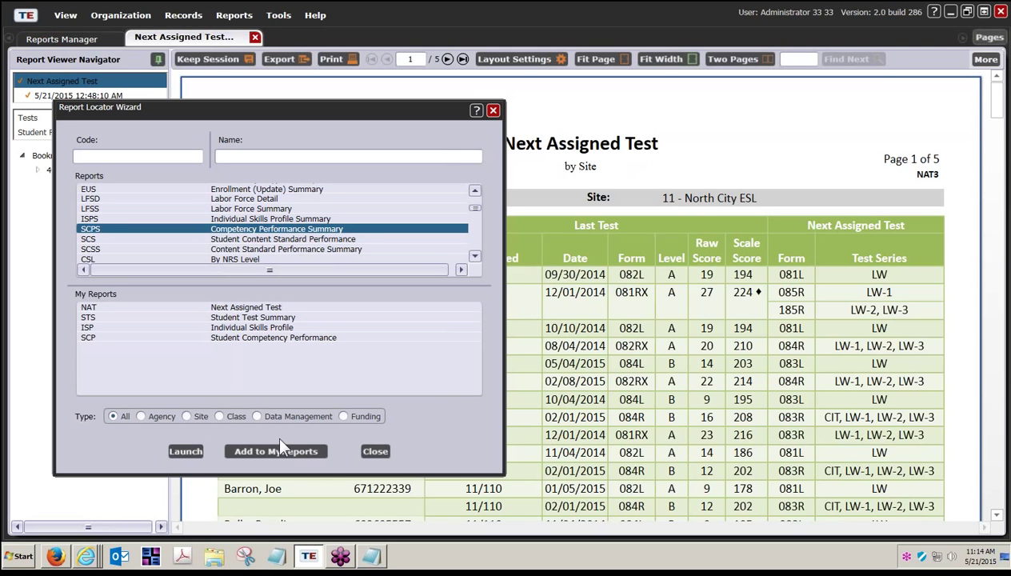
pyautogui.click(375, 451)
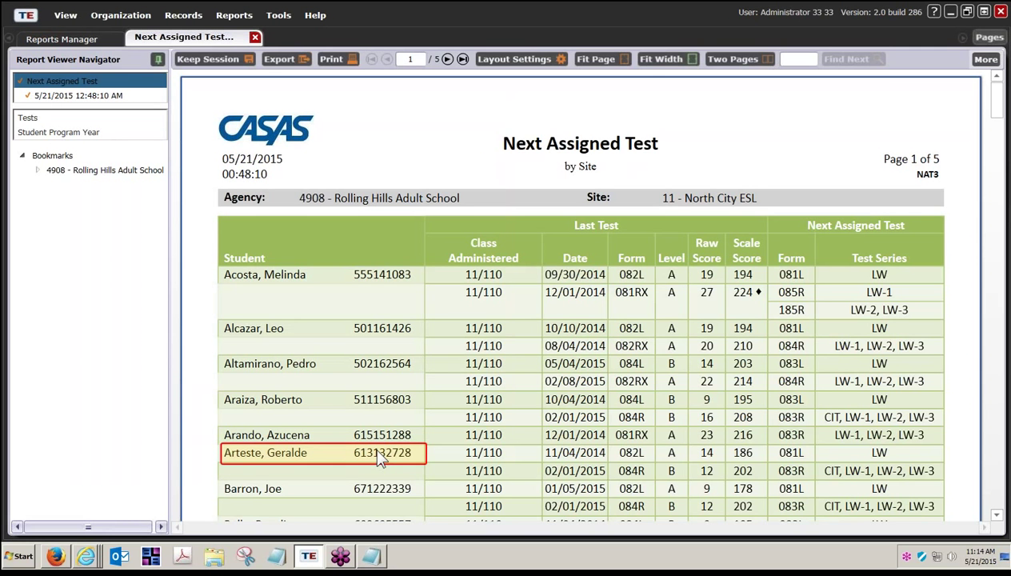
# Open the Data Integrity report setup from the data management reports and generate the report for the current program year
pyautogui.click(237, 17)
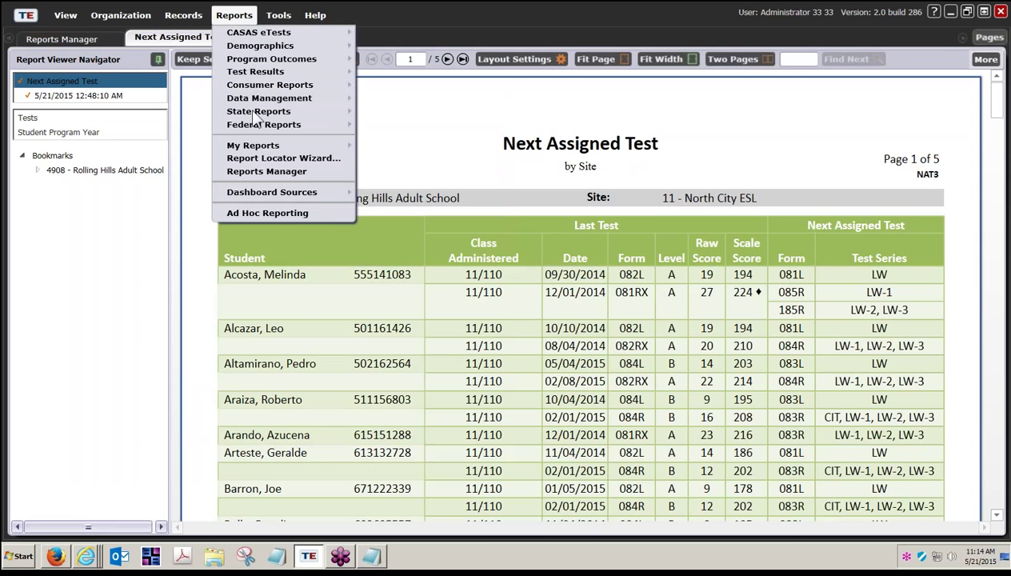
pyautogui.moveTo(259, 147)
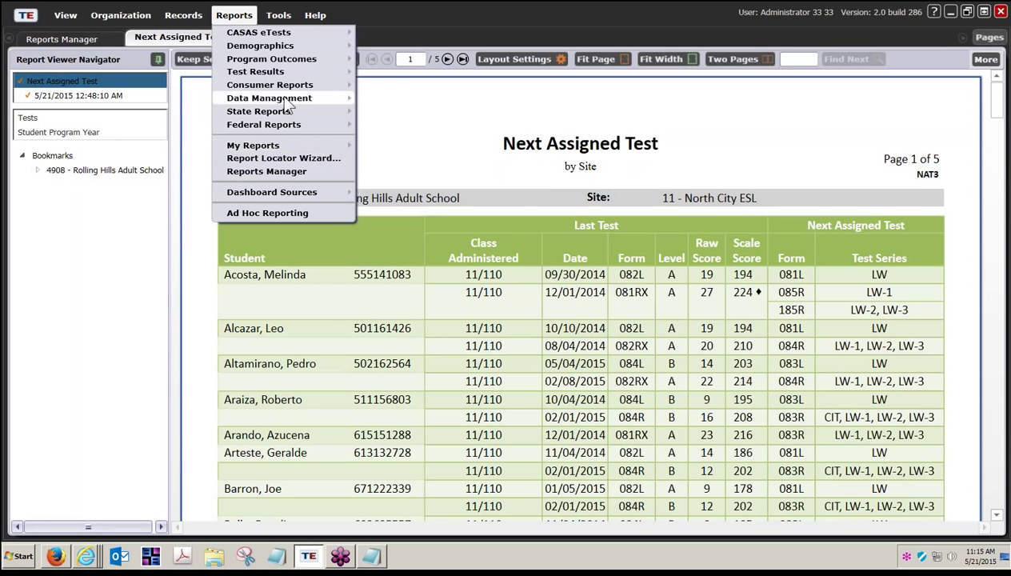
pyautogui.moveTo(336, 99)
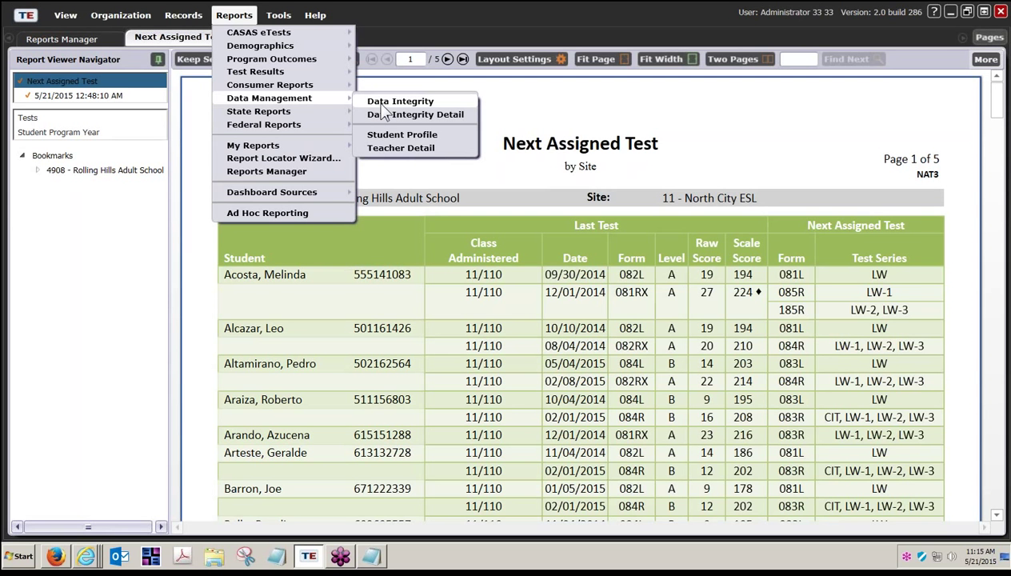
pyautogui.click(441, 101)
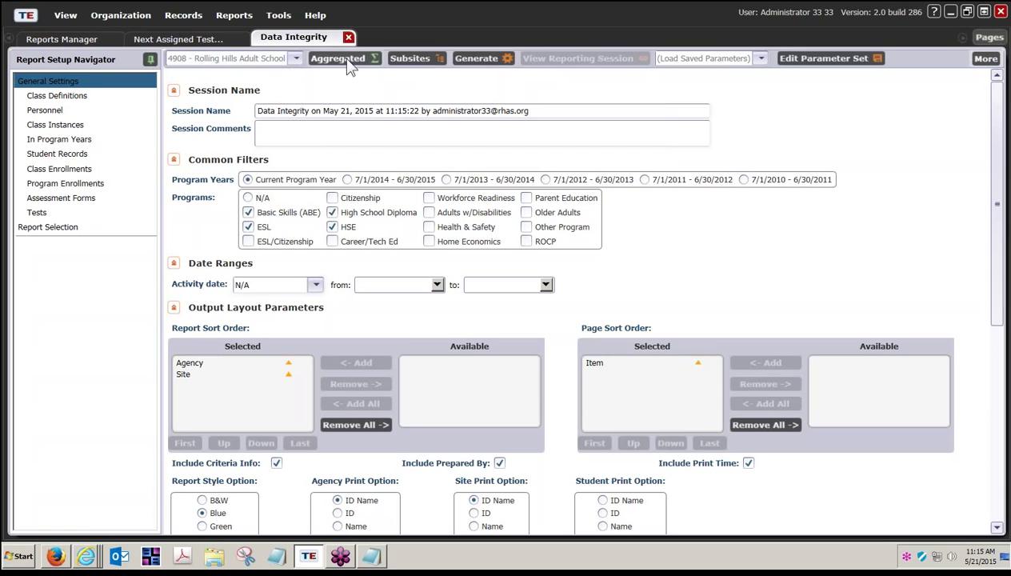
pyautogui.click(484, 61)
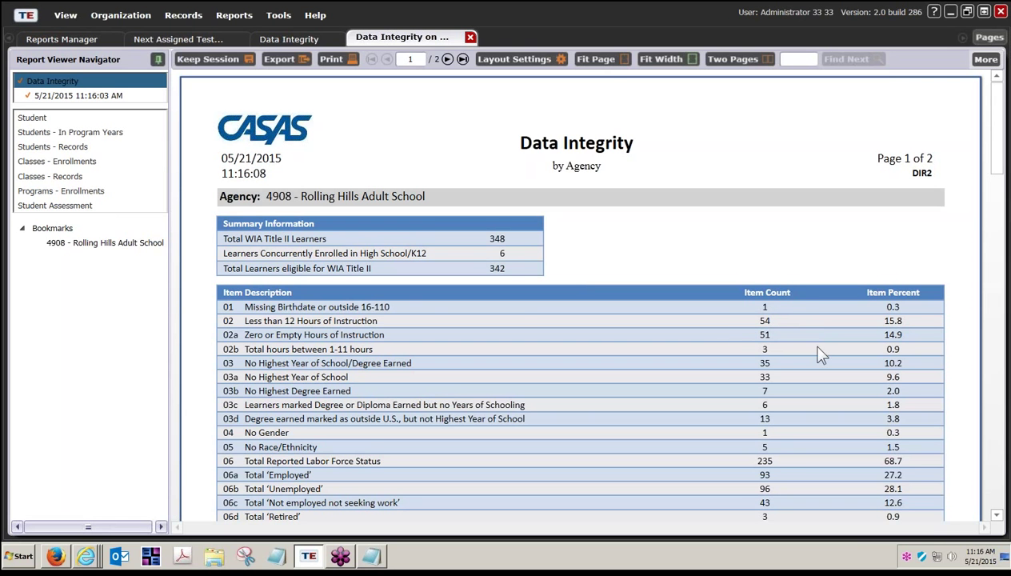
# Review the Data Integrity items and list the Students - In Program Years population behind item 01, Missing Birthdate or outside 16-110
pyautogui.scroll(-5, 832, 359)
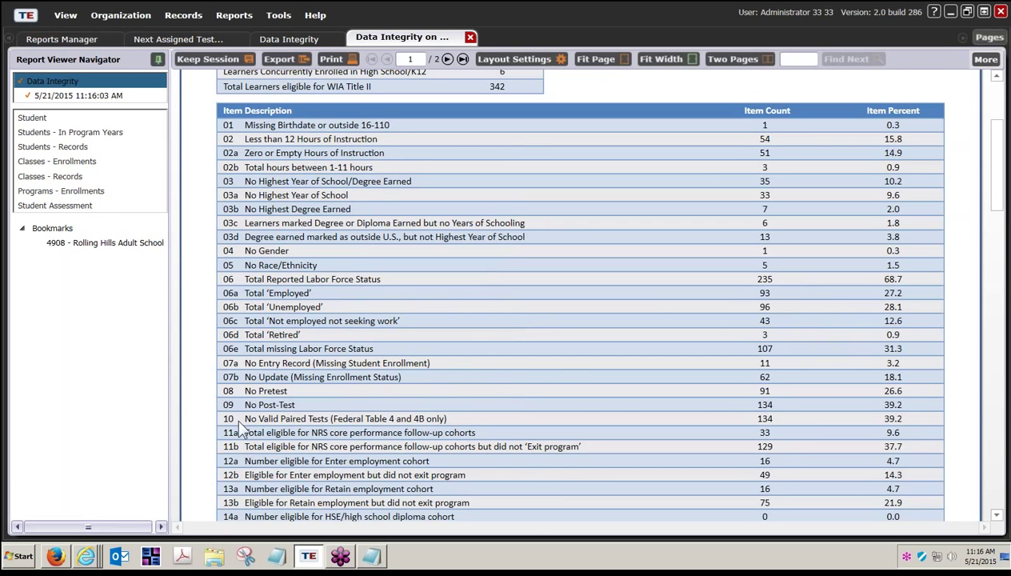
pyautogui.scroll(-3, 240, 429)
pyautogui.scroll(-3, 240, 429)
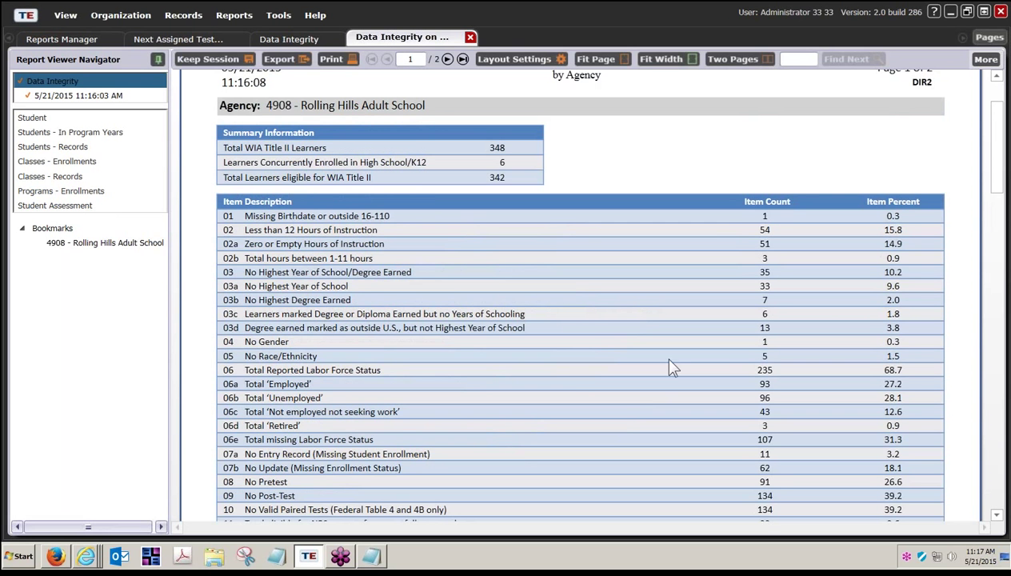
pyautogui.click(773, 224)
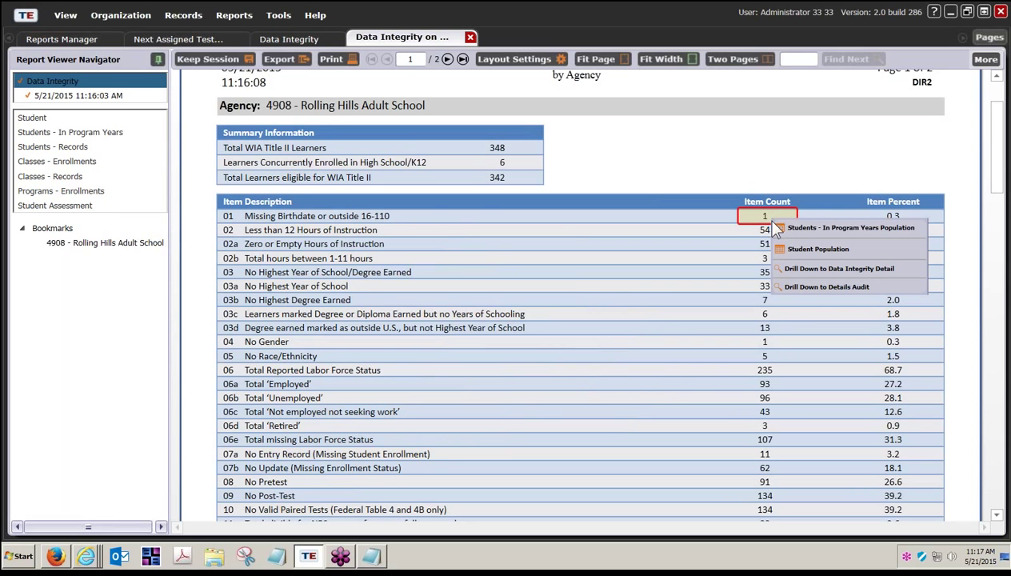
pyautogui.click(836, 228)
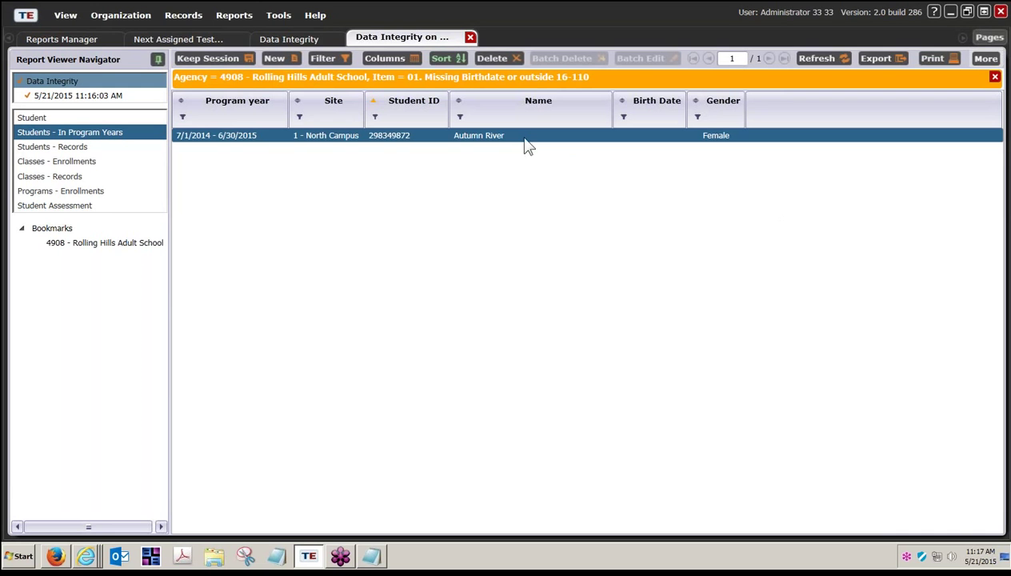
# Open the listed student's program year record and follow its student link to the full Student Information record
pyautogui.click(514, 140)
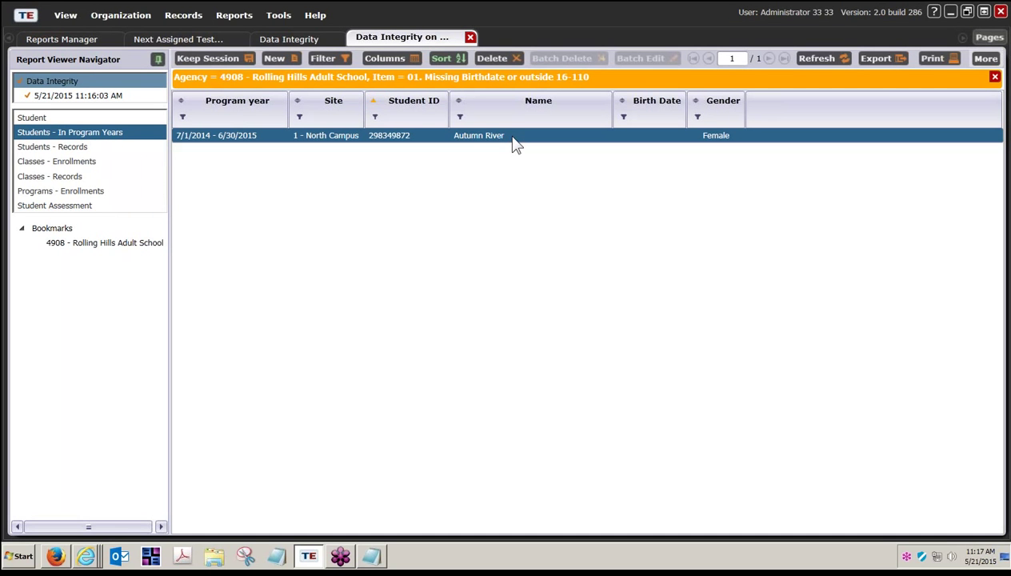
pyautogui.doubleClick(514, 138)
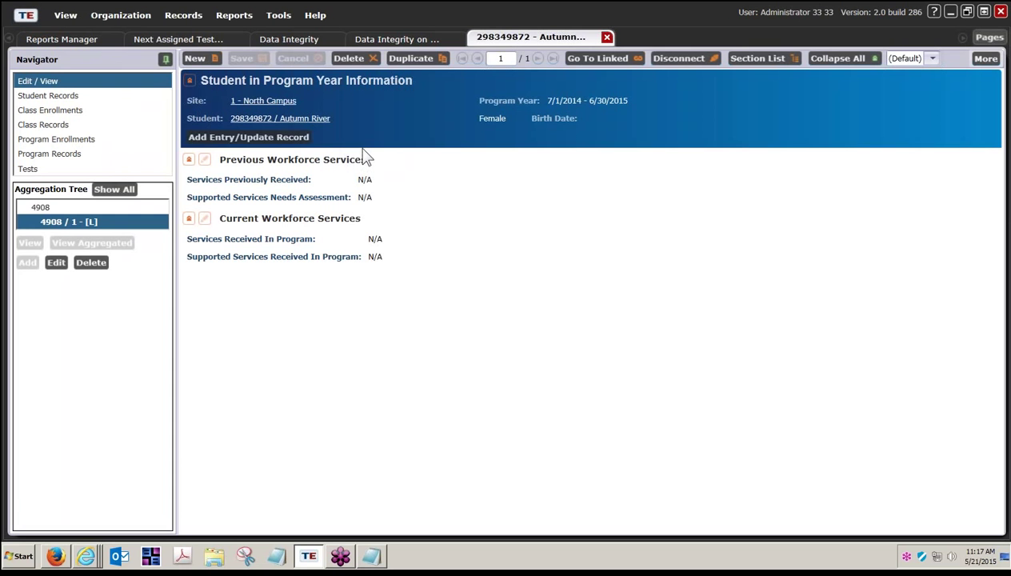
pyautogui.click(286, 120)
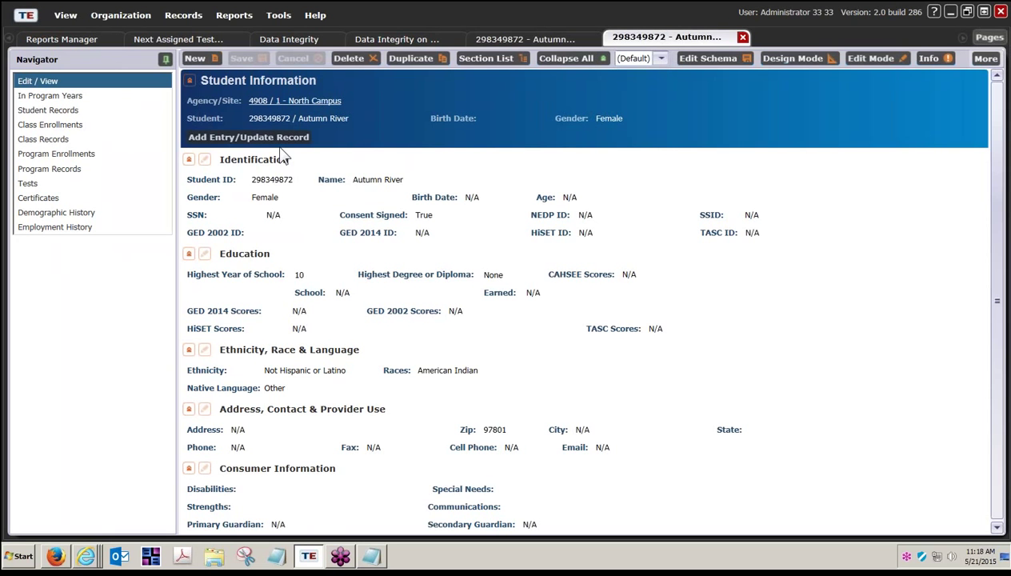
# Edit the Identification section of the student record, enter the missing birth date and save the record
pyautogui.click(205, 161)
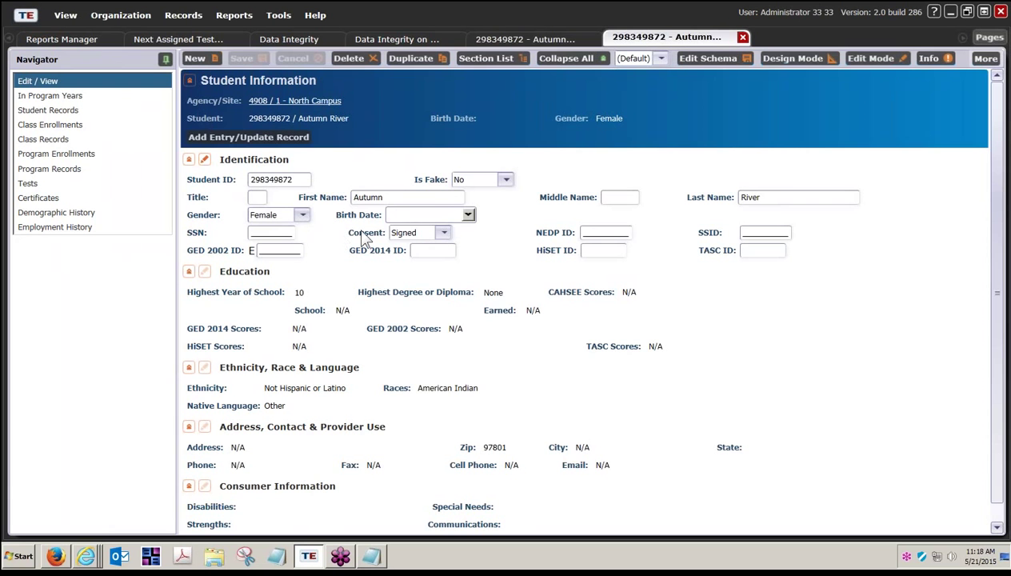
pyautogui.click(468, 216)
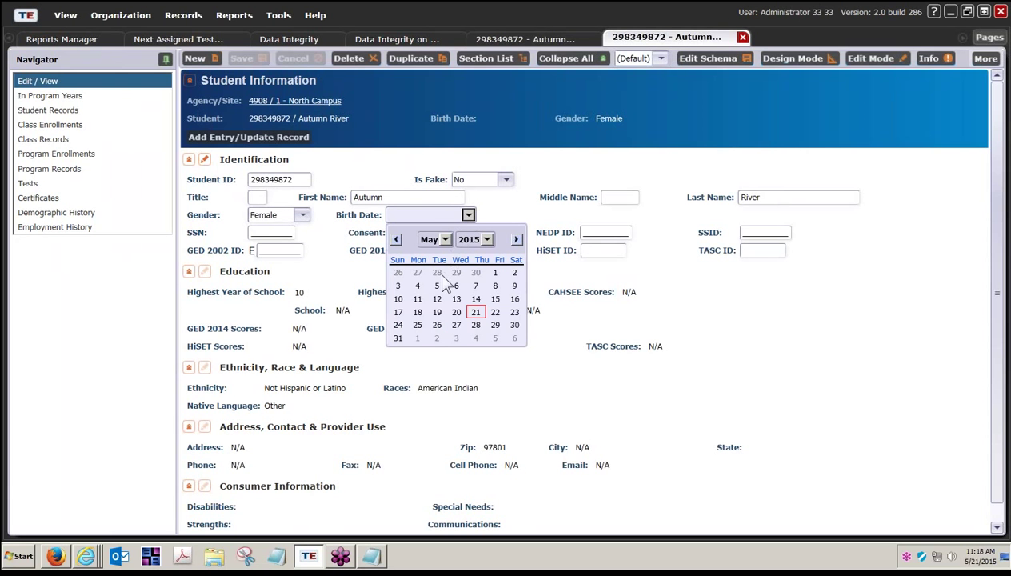
pyautogui.click(437, 299)
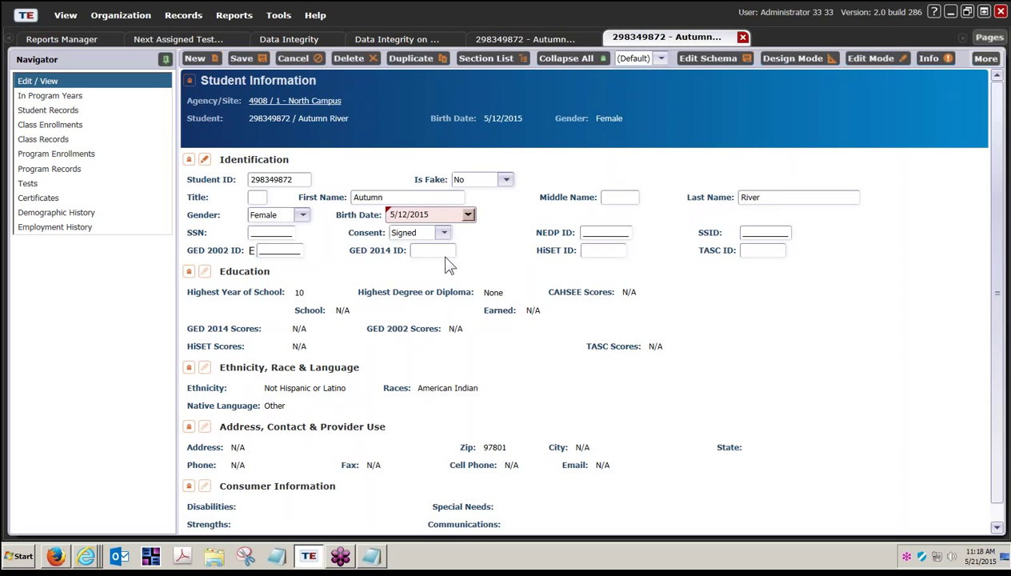
pyautogui.click(469, 217)
pyautogui.click(486, 239)
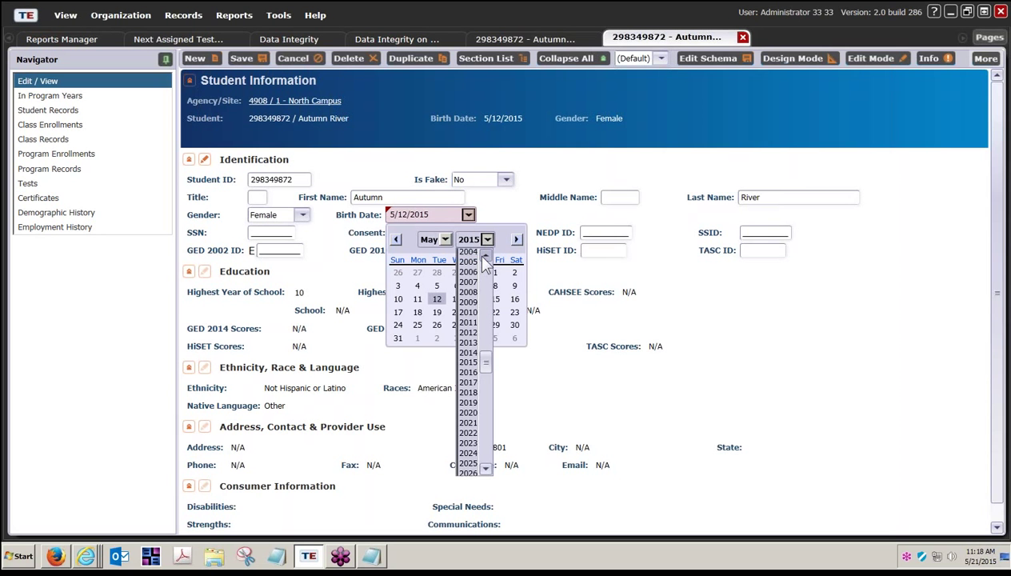
pyautogui.scroll(5, 485, 262)
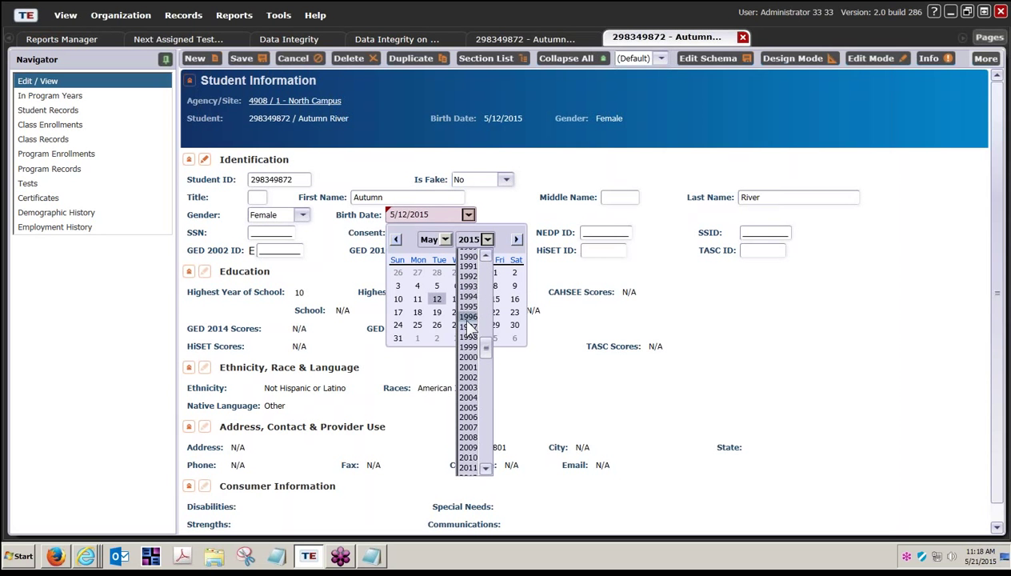
pyautogui.click(467, 307)
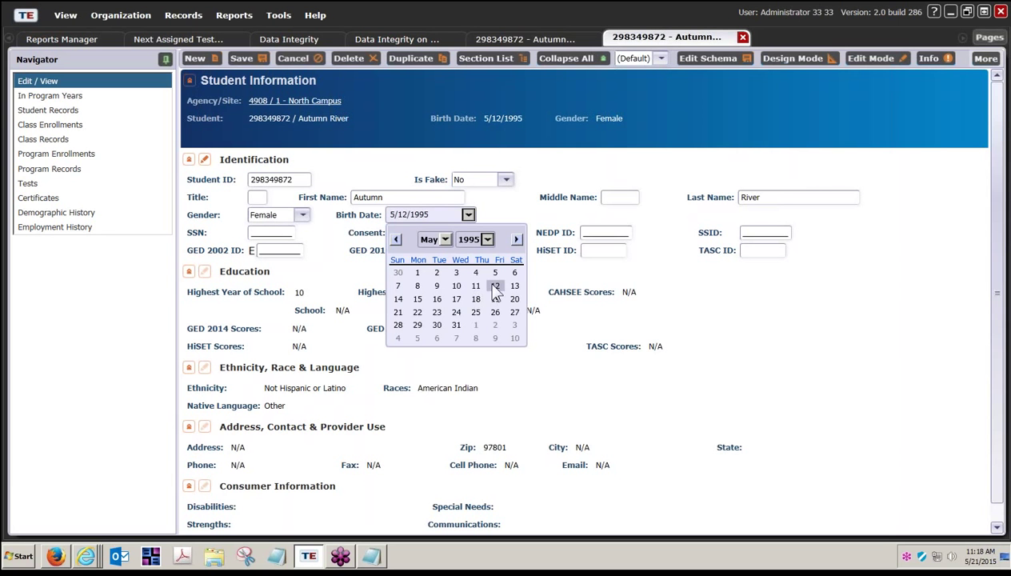
pyautogui.click(496, 287)
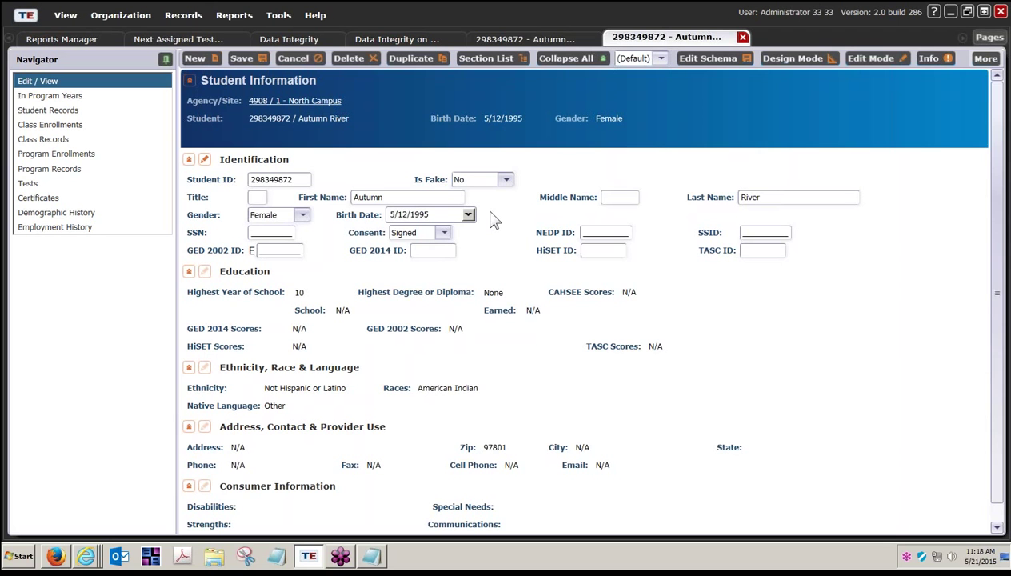
pyautogui.click(256, 61)
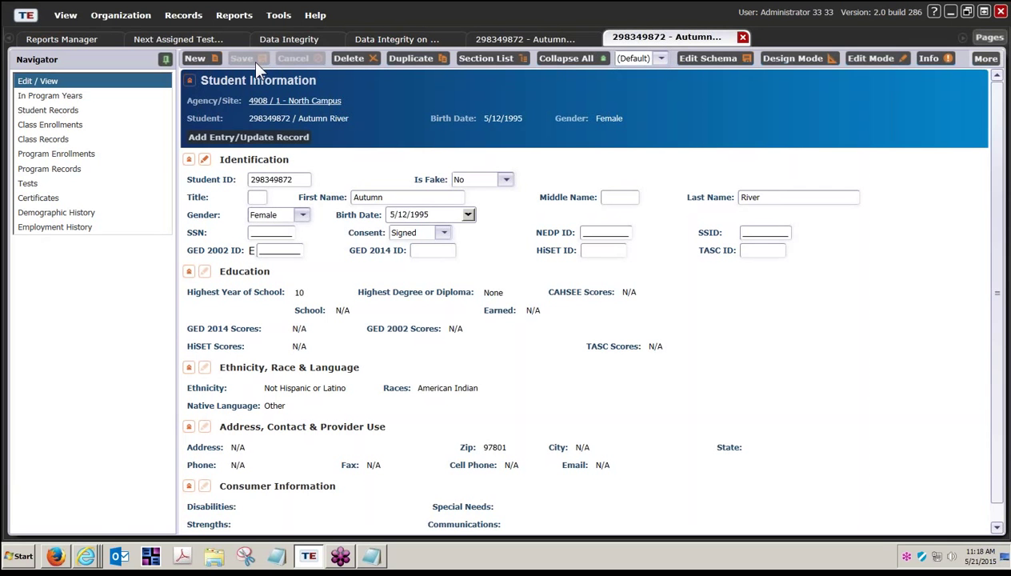
# Close both of the student's record pages and return from the filtered student list to the Data Integrity report
pyautogui.click(743, 37)
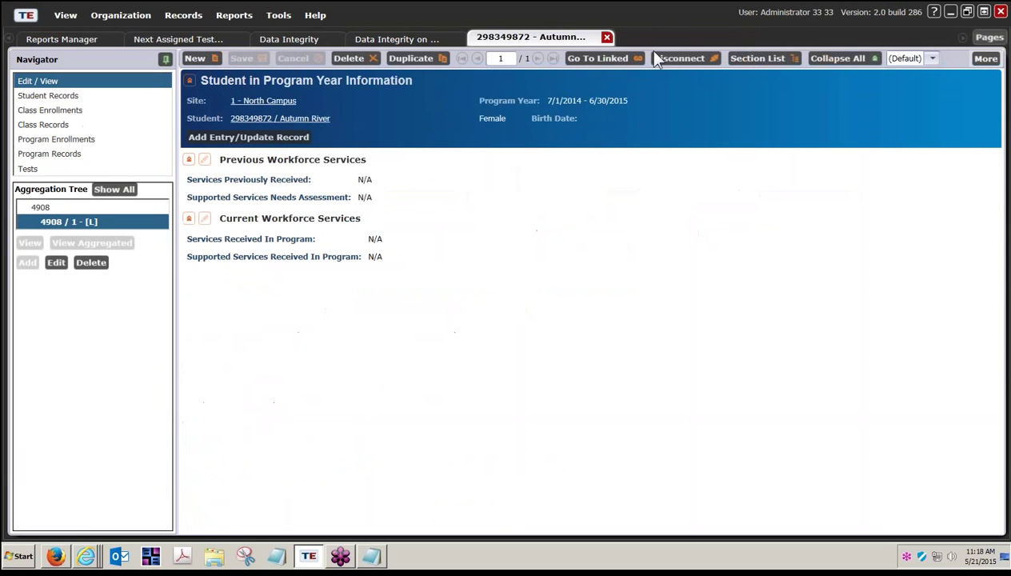
pyautogui.click(607, 38)
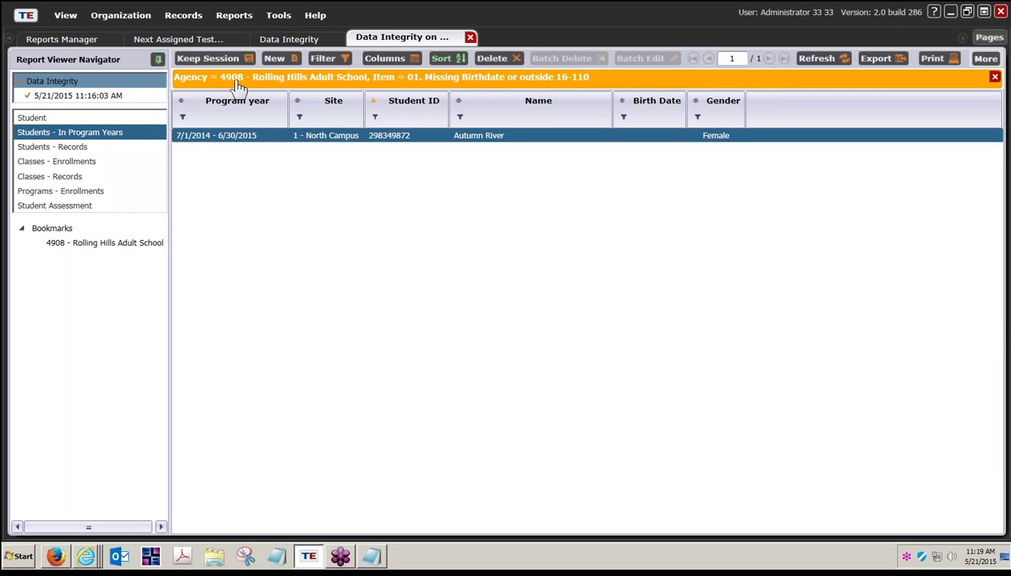
pyautogui.click(328, 80)
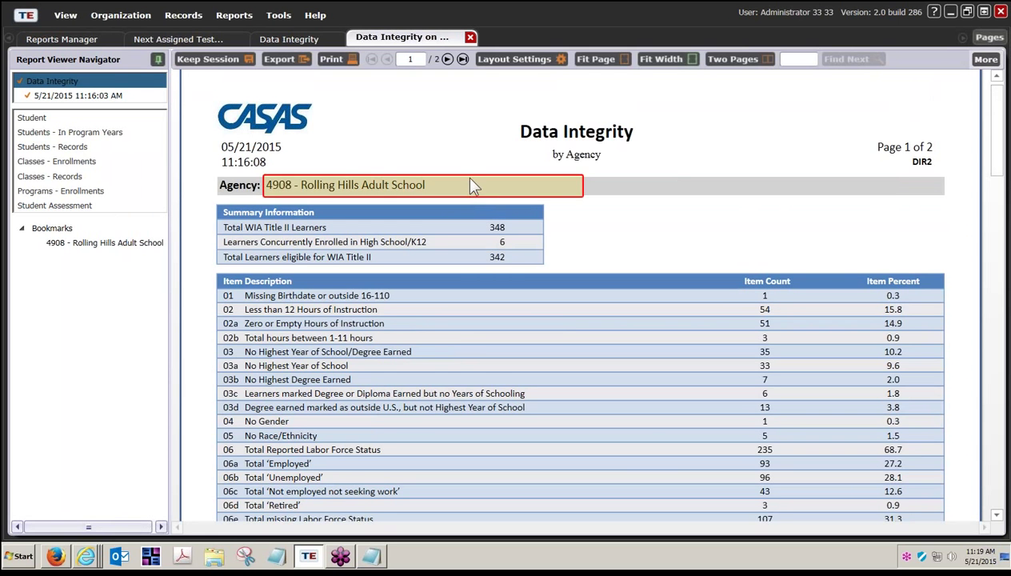
# Keep the current Data Integrity session and regenerate the report from its setup page with the same settings
pyautogui.click(230, 62)
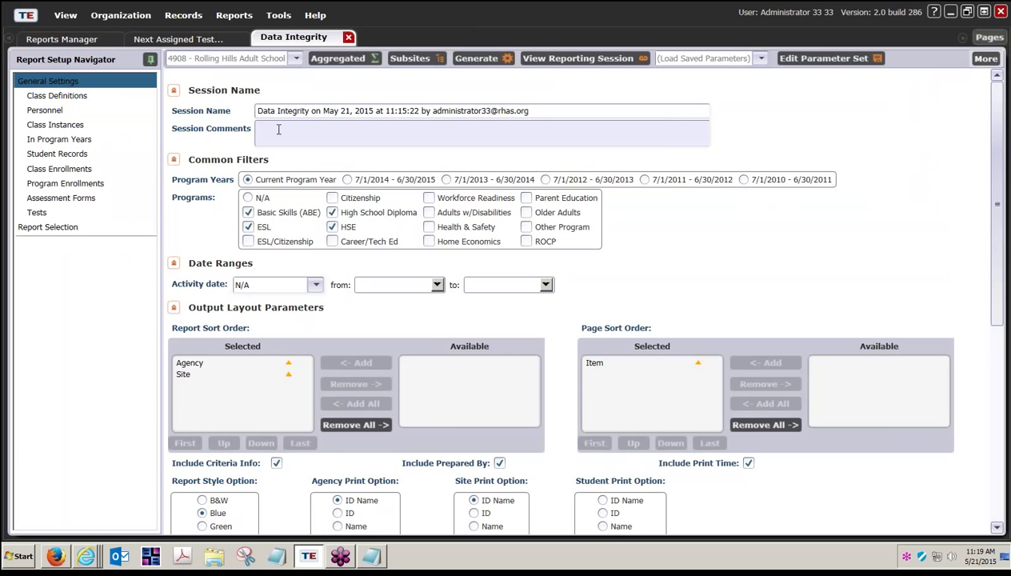
pyautogui.scroll(-1, 315, 119)
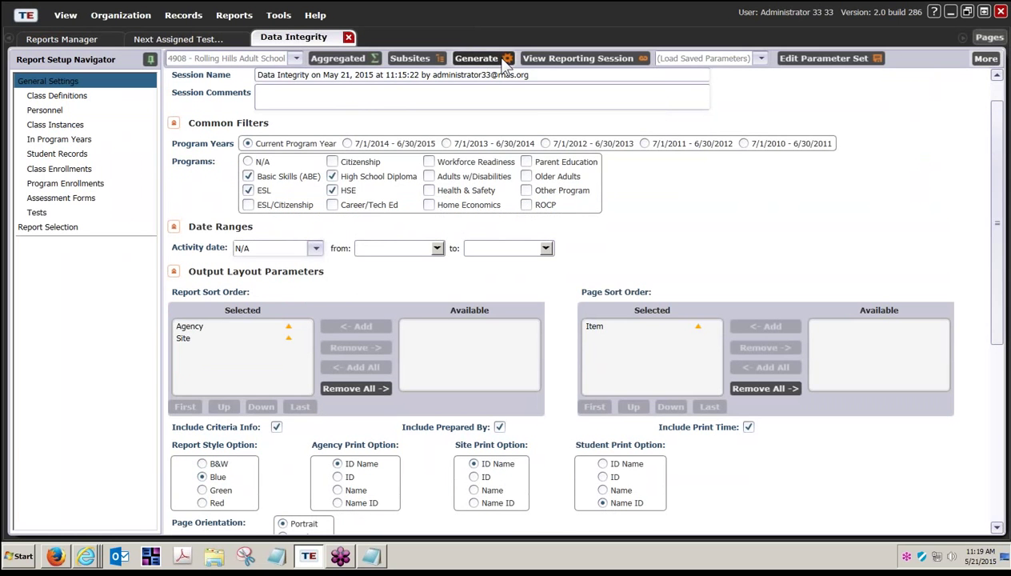
pyautogui.click(504, 59)
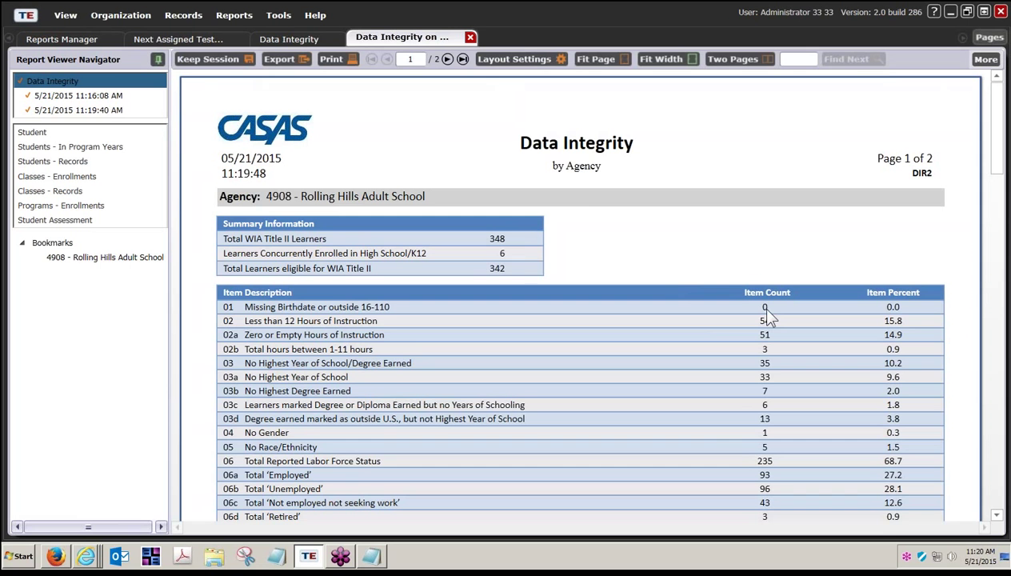
# Keep the regenerated Data Integrity session, select the session in Reports Manager and refresh the list
pyautogui.click(229, 64)
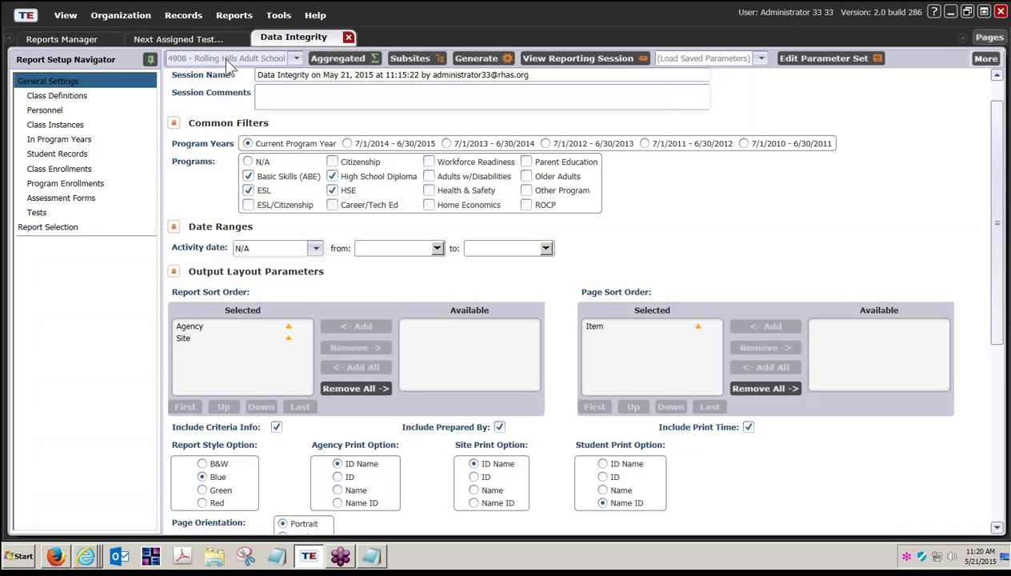
pyautogui.click(77, 42)
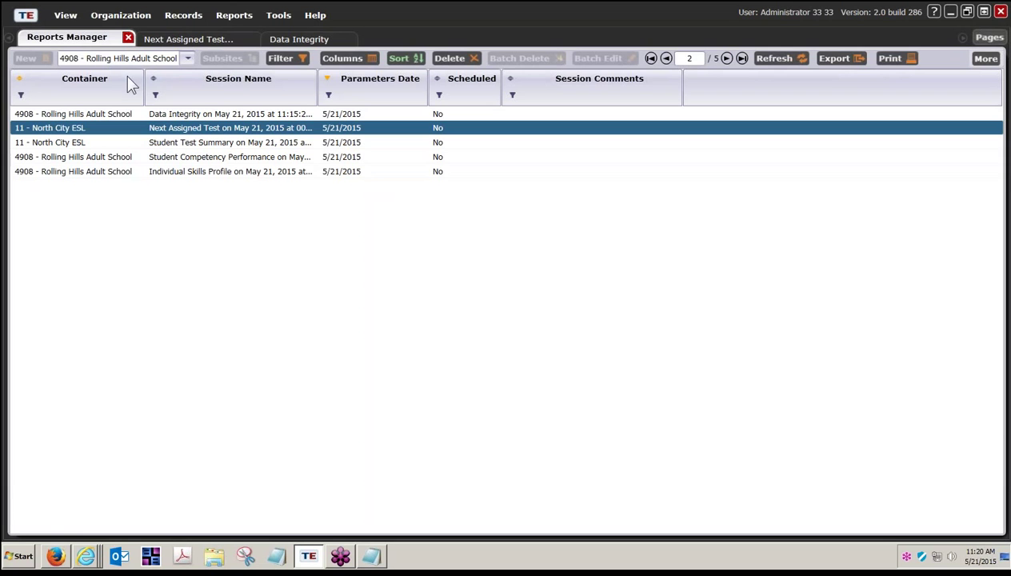
pyautogui.click(169, 116)
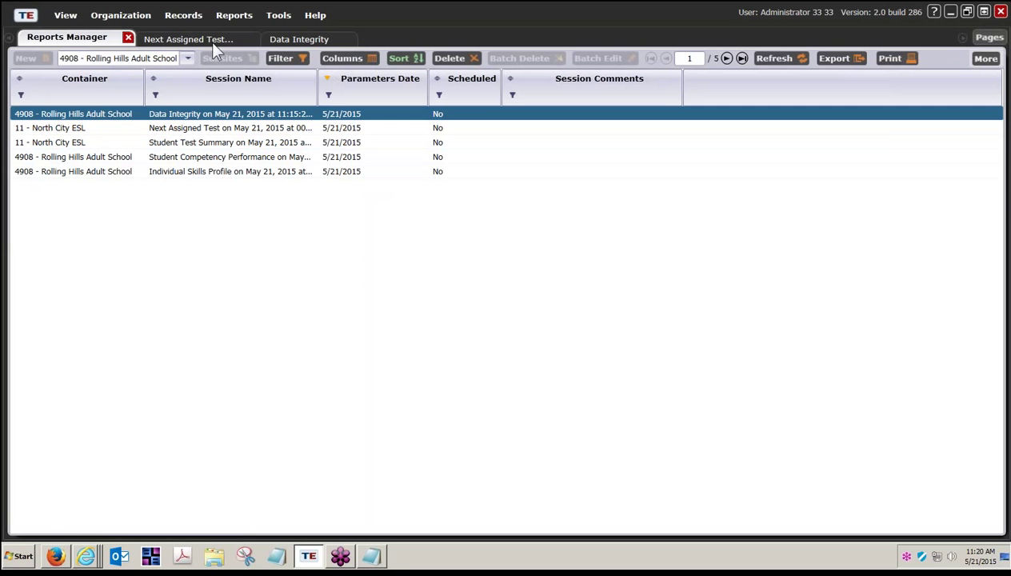
pyautogui.click(788, 61)
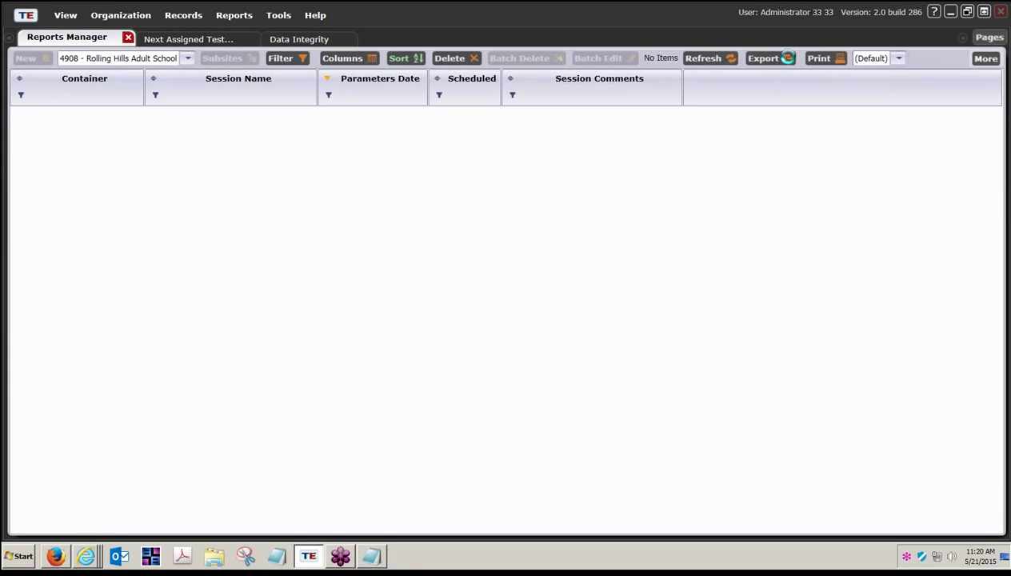
# Return to the Data Integrity setup page and generate the report again with the same settings
pyautogui.click(283, 40)
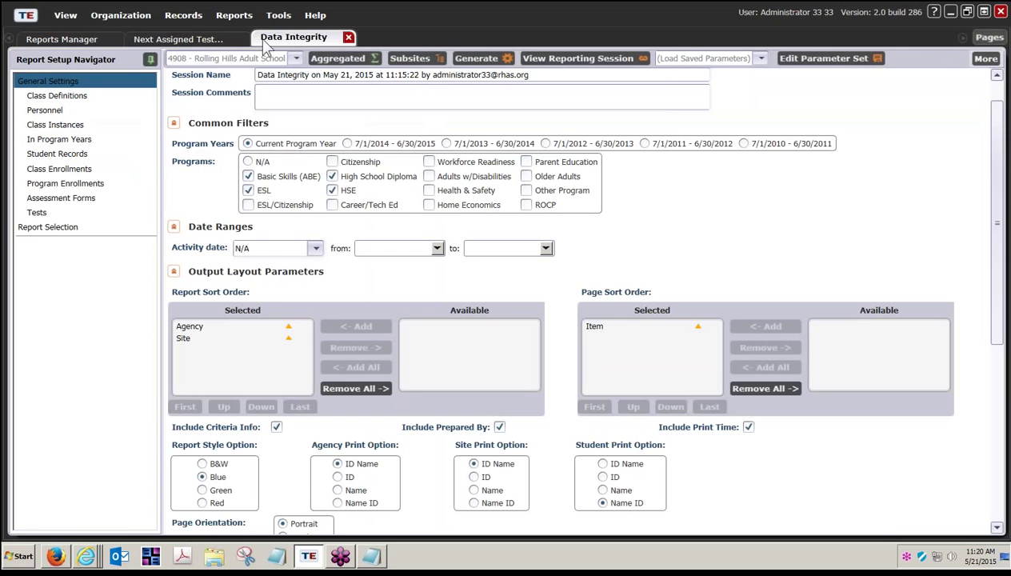
pyautogui.click(94, 39)
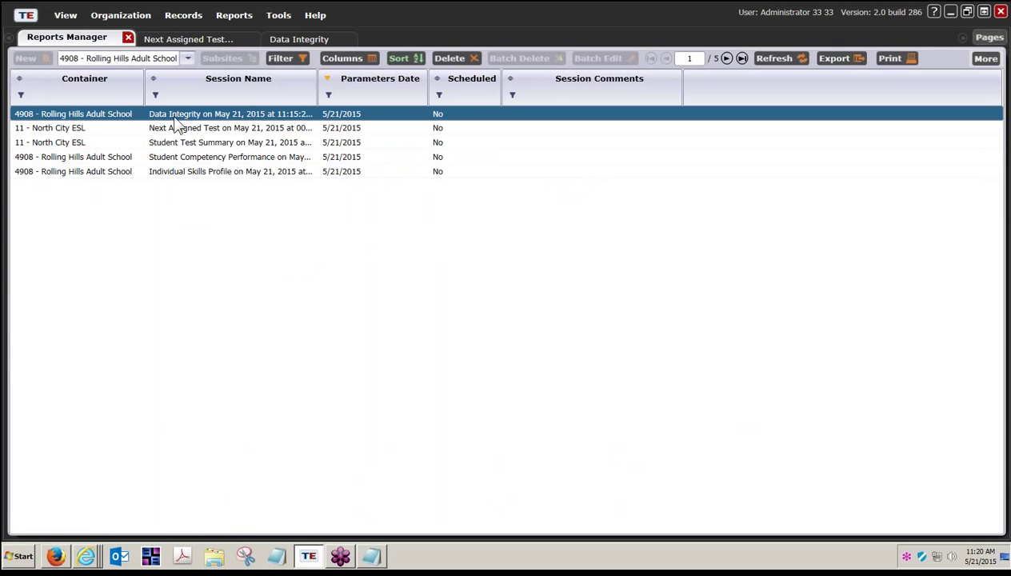
pyautogui.click(282, 37)
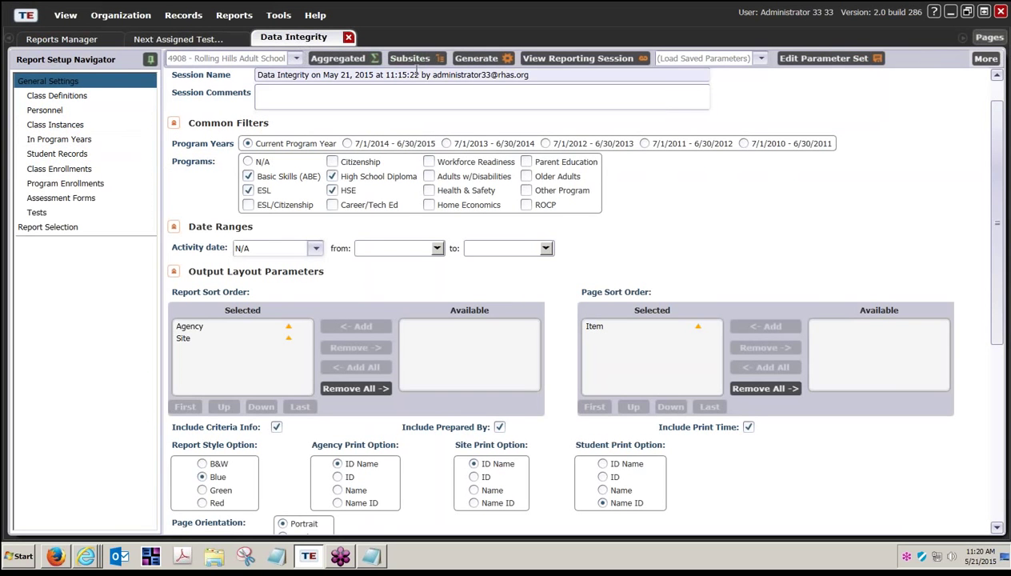
pyautogui.click(496, 62)
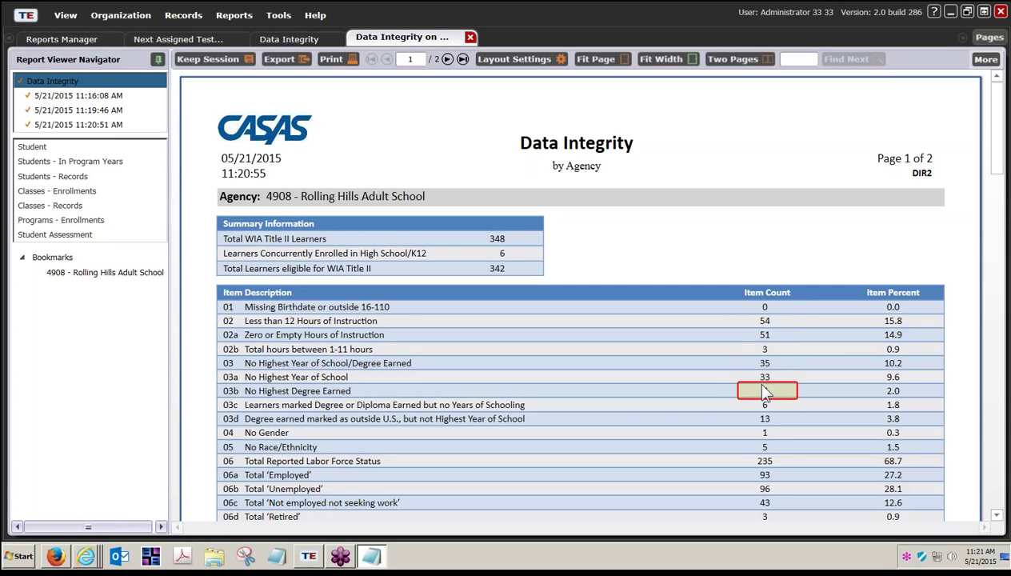
# List the Students - In Program Years population for item 04 No Gender and open the listed student's full Student Information record
pyautogui.click(763, 429)
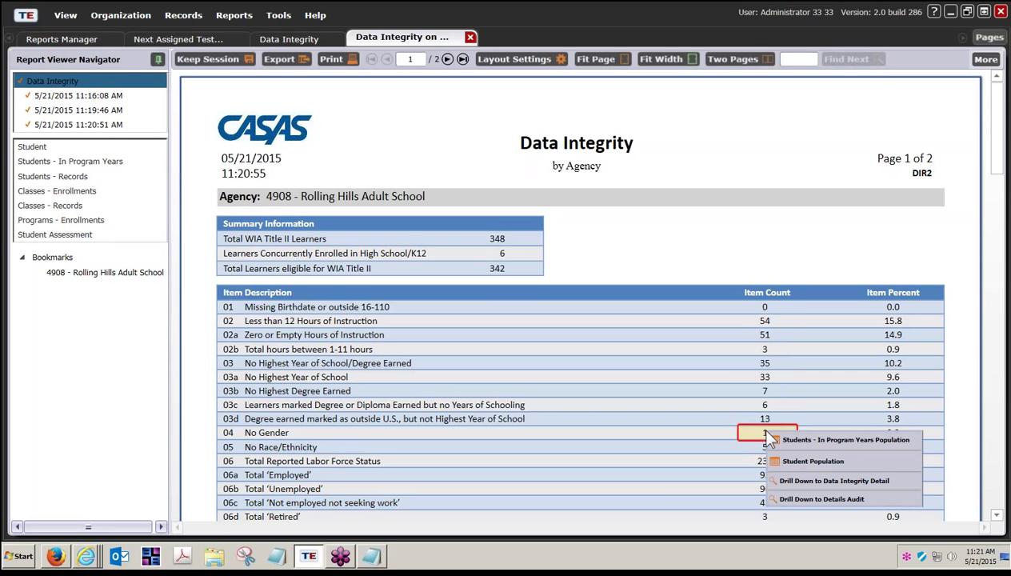
pyautogui.click(824, 440)
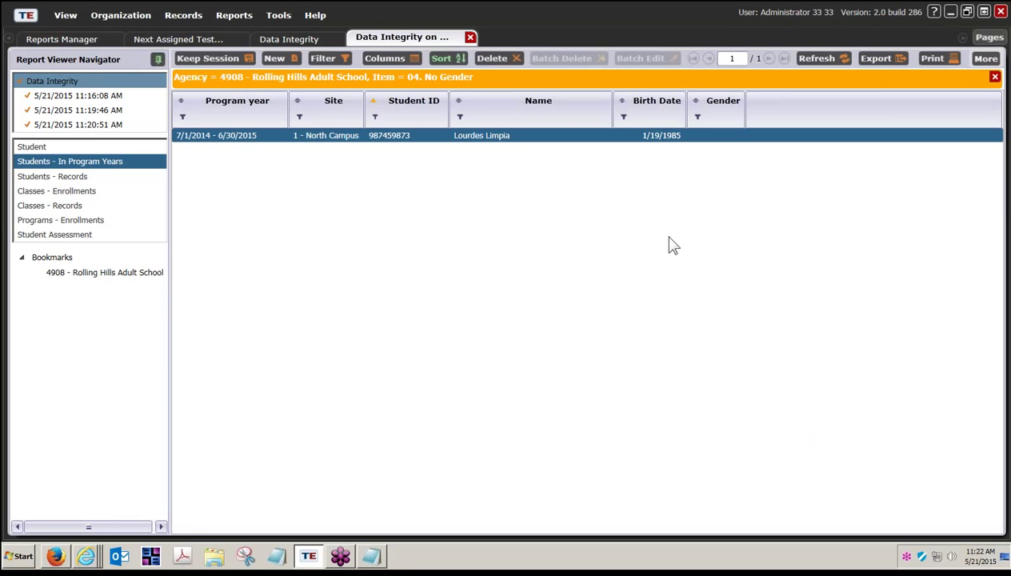
pyautogui.doubleClick(501, 141)
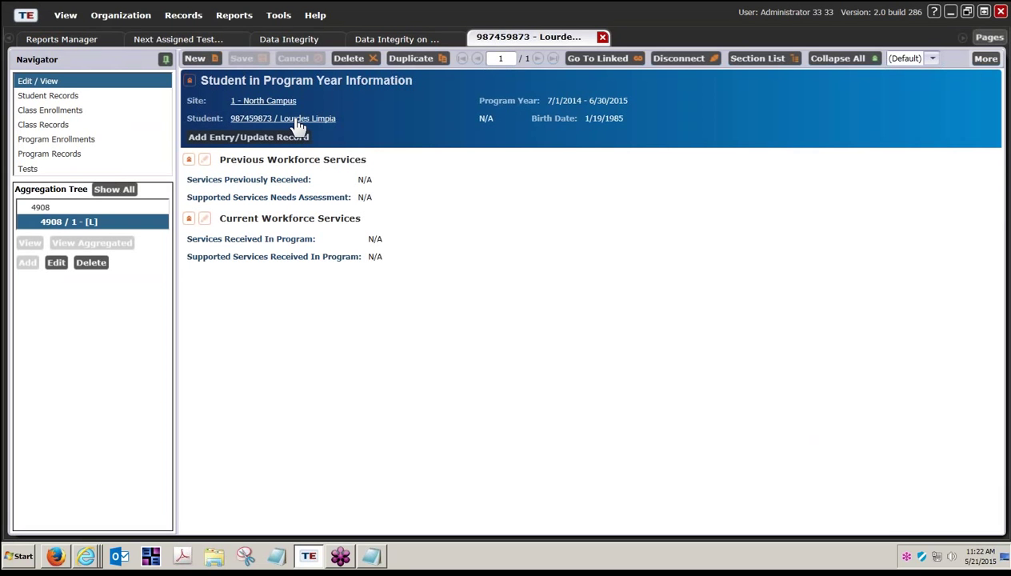
pyautogui.click(301, 118)
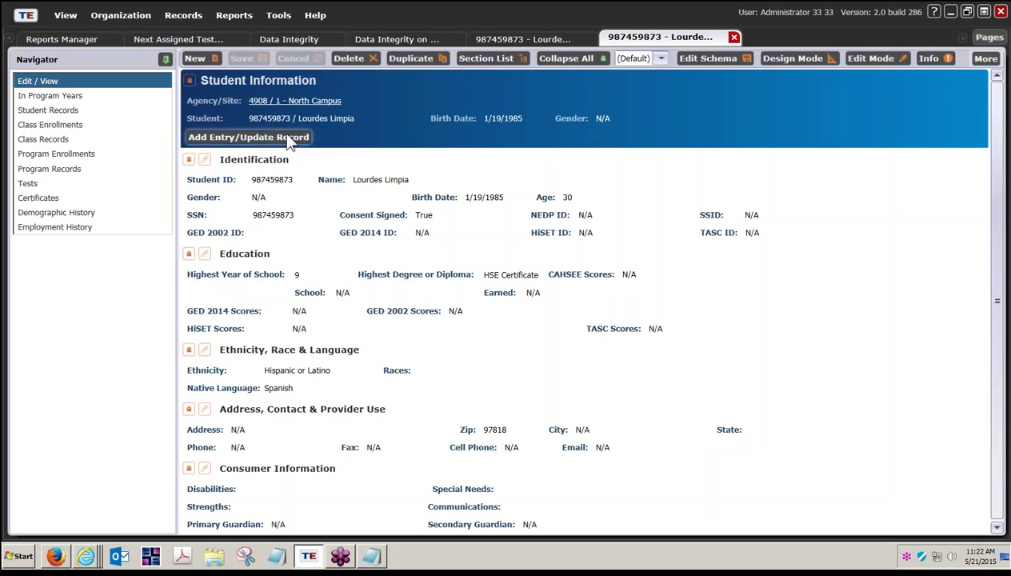
# Edit the student's Identification section, set the gender to Female and save the record
pyautogui.click(206, 160)
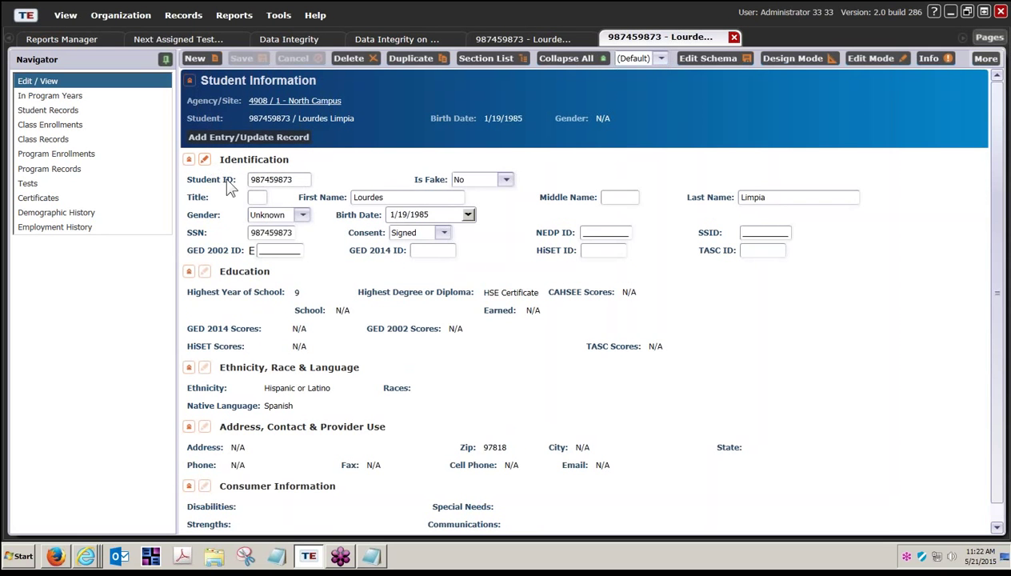
pyautogui.click(303, 216)
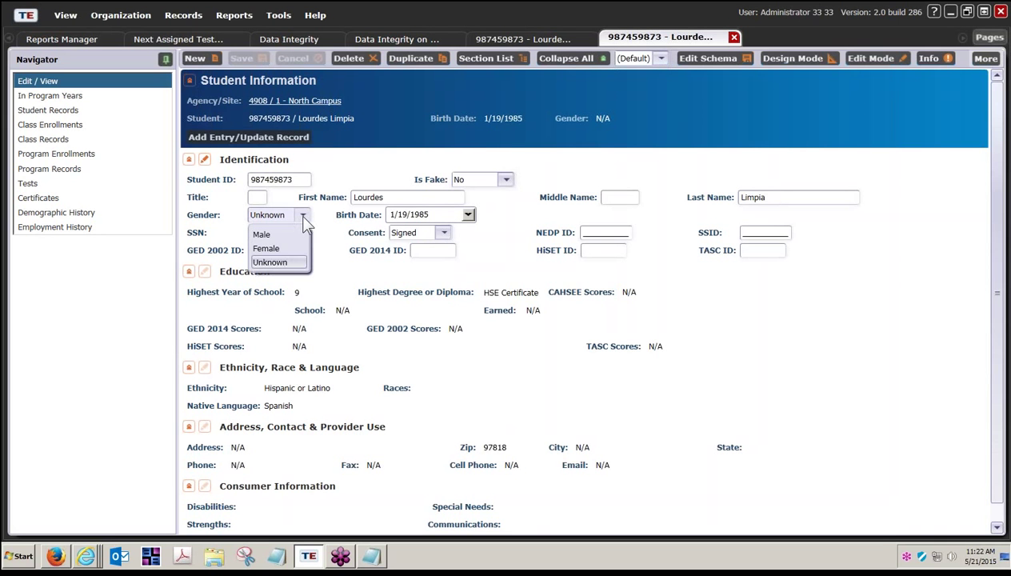
pyautogui.click(269, 248)
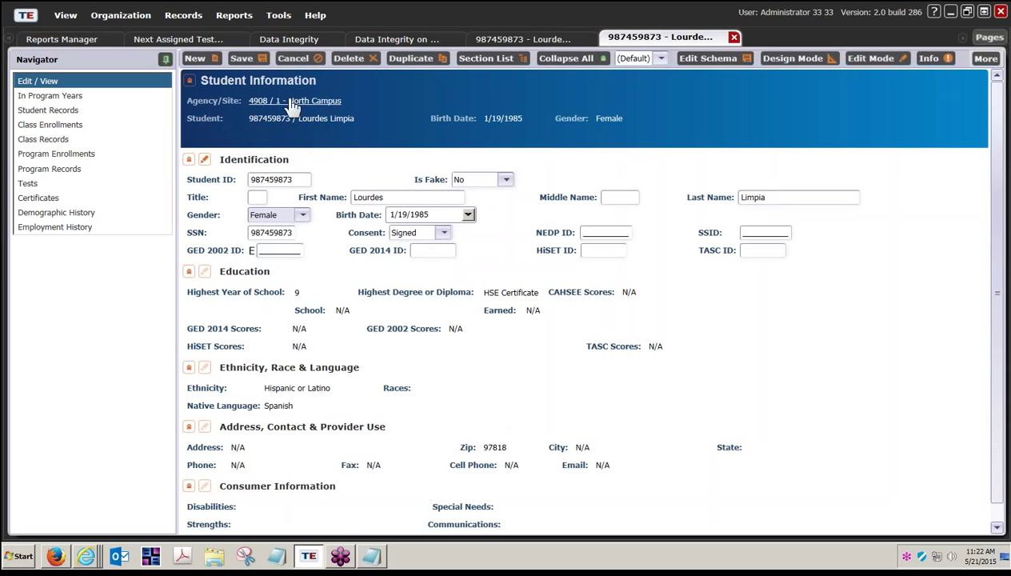
pyautogui.click(250, 54)
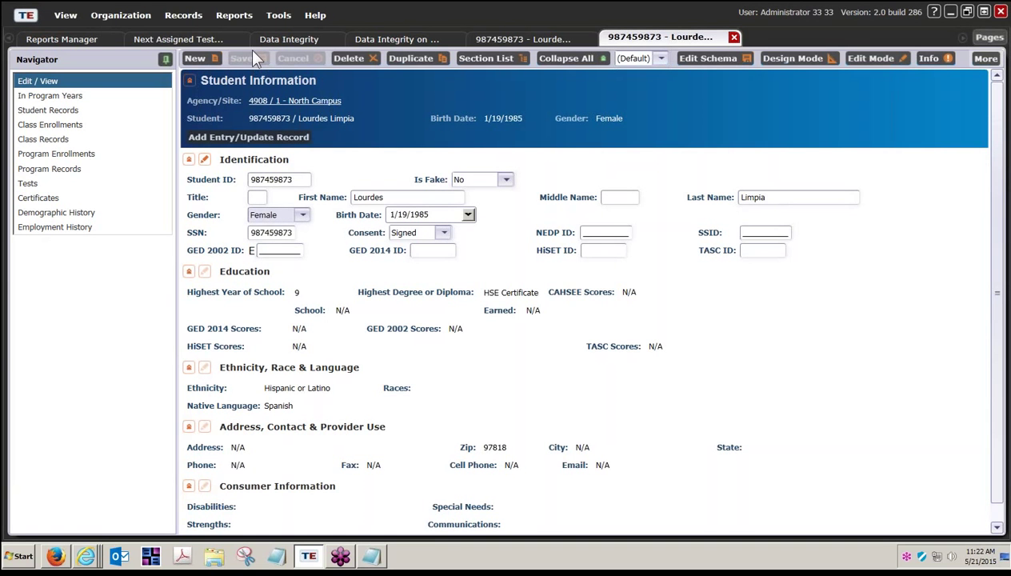
# Close both of the student's record pages and leave the No Gender student list for the Data Integrity report
pyautogui.click(733, 38)
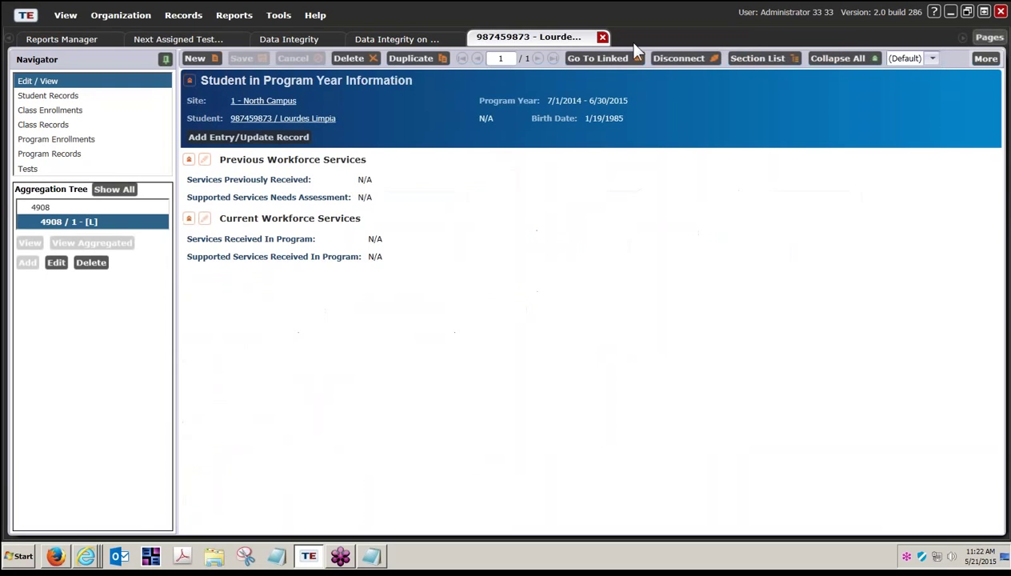
pyautogui.click(602, 37)
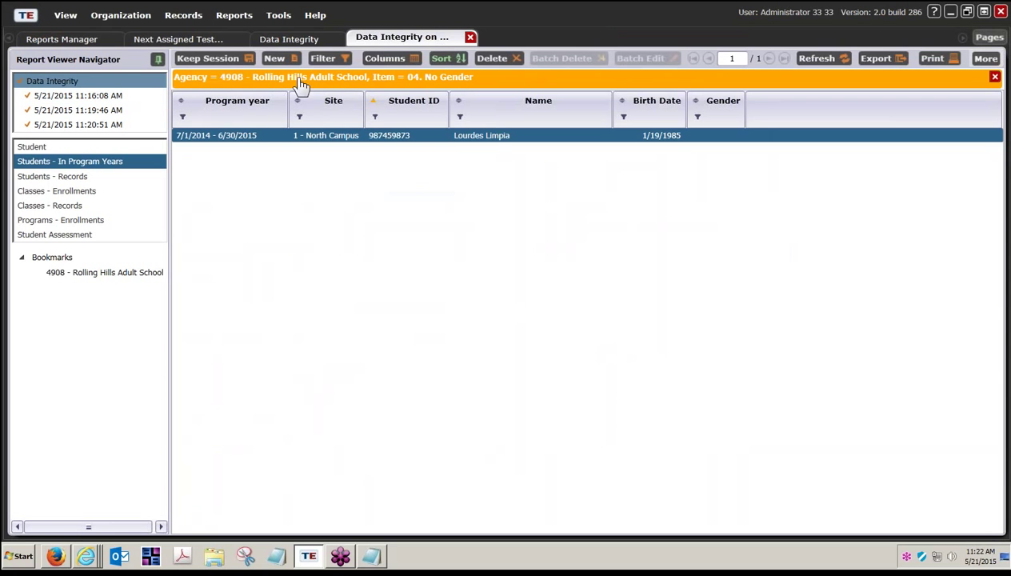
pyautogui.click(340, 80)
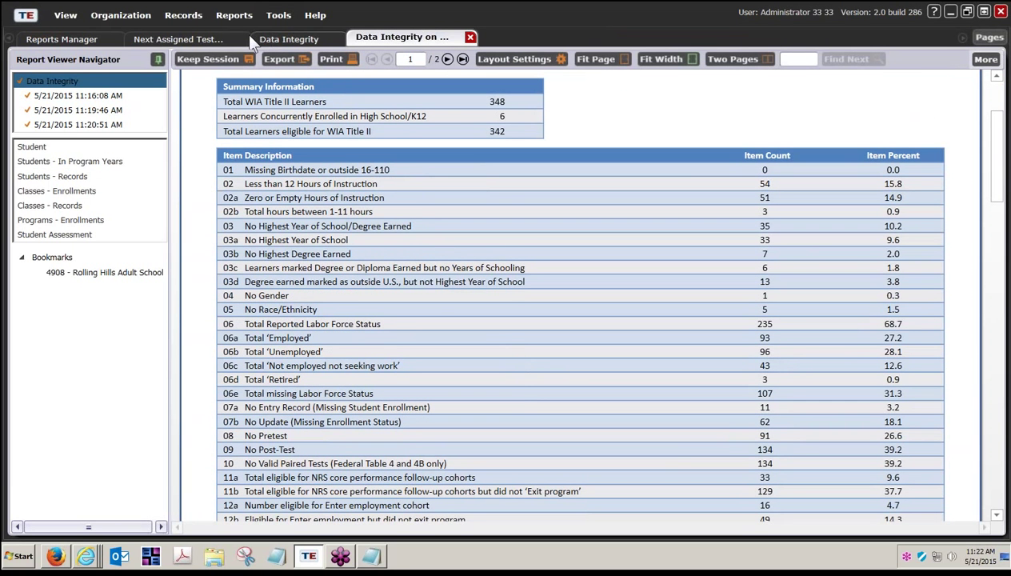
# Close the outdated Data Integrity report and generate a fresh one from its setup page with unchanged settings
pyautogui.click(288, 40)
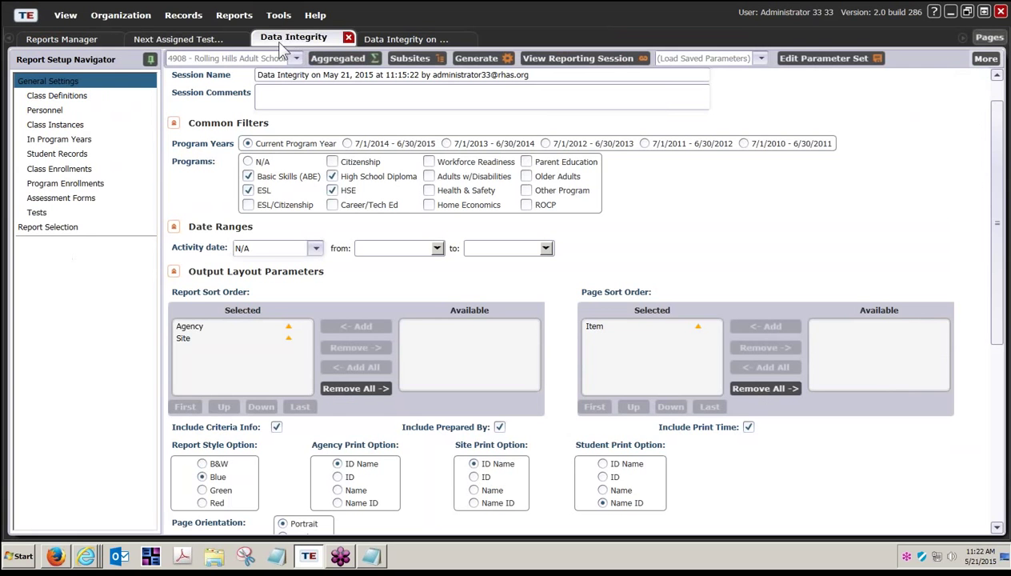
pyautogui.click(392, 42)
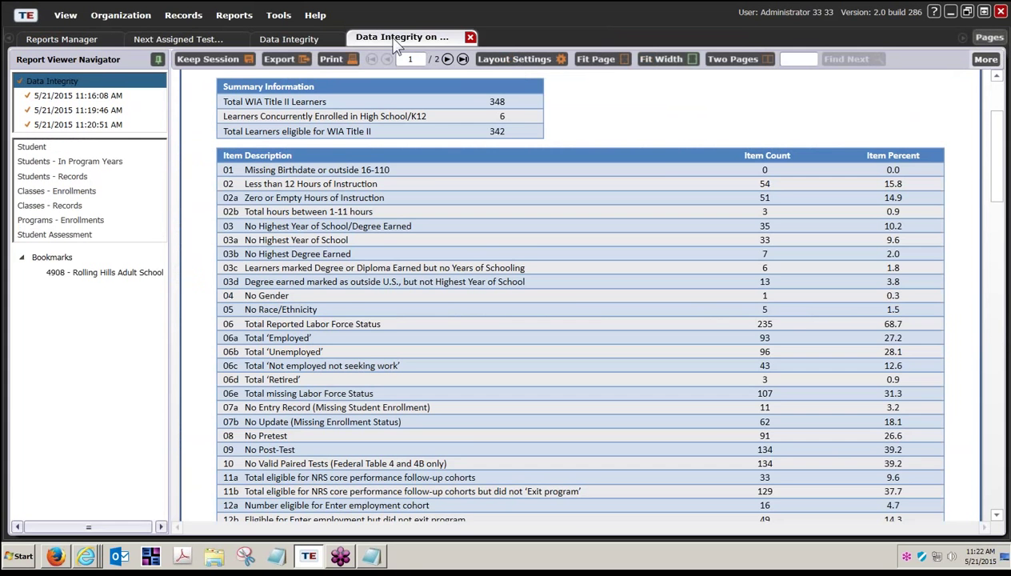
pyautogui.click(469, 38)
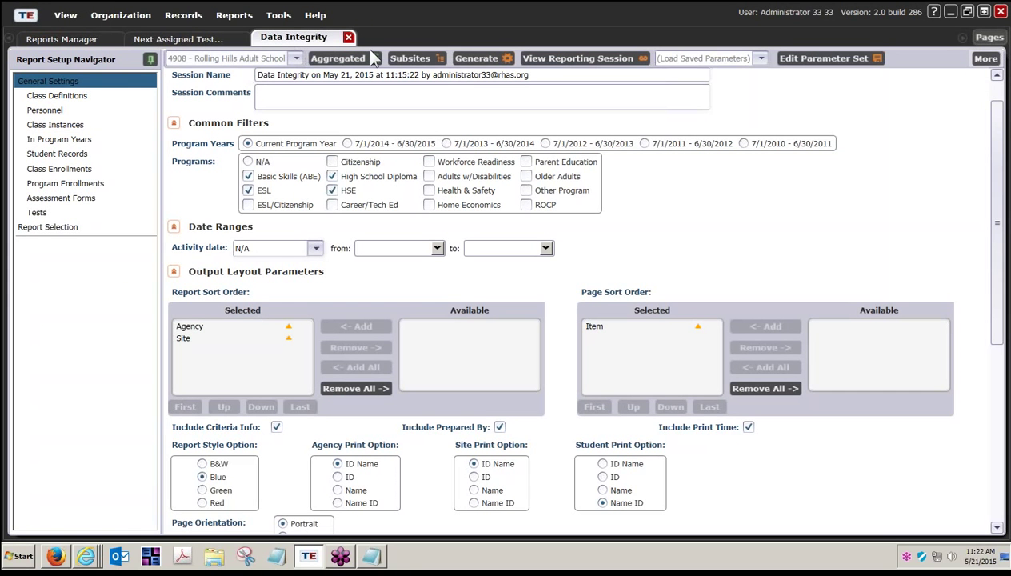
pyautogui.click(479, 61)
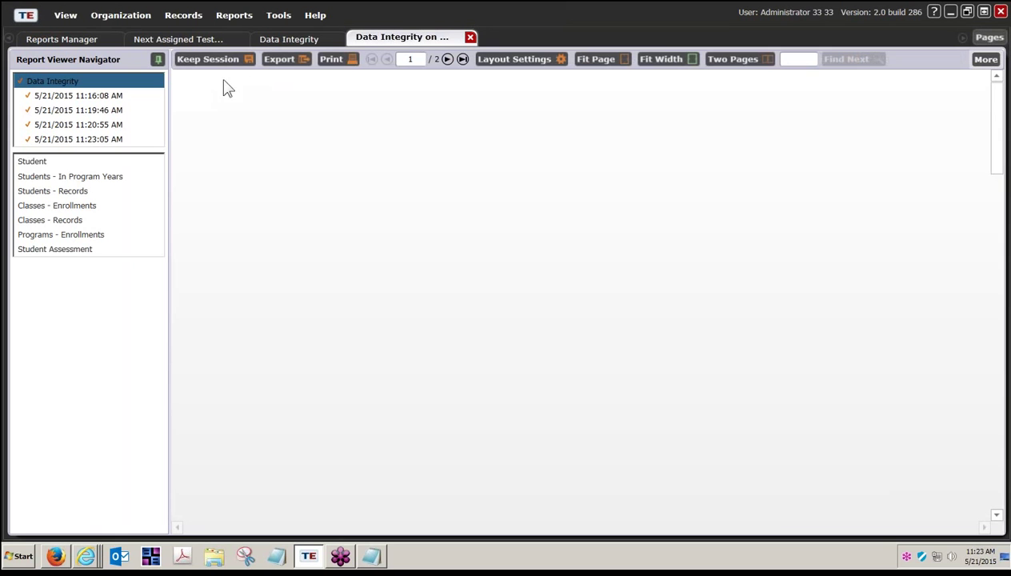
# Review the new report's item counts, keep its session and refresh the session list in Reports Manager
pyautogui.scroll(-2, 590, 312)
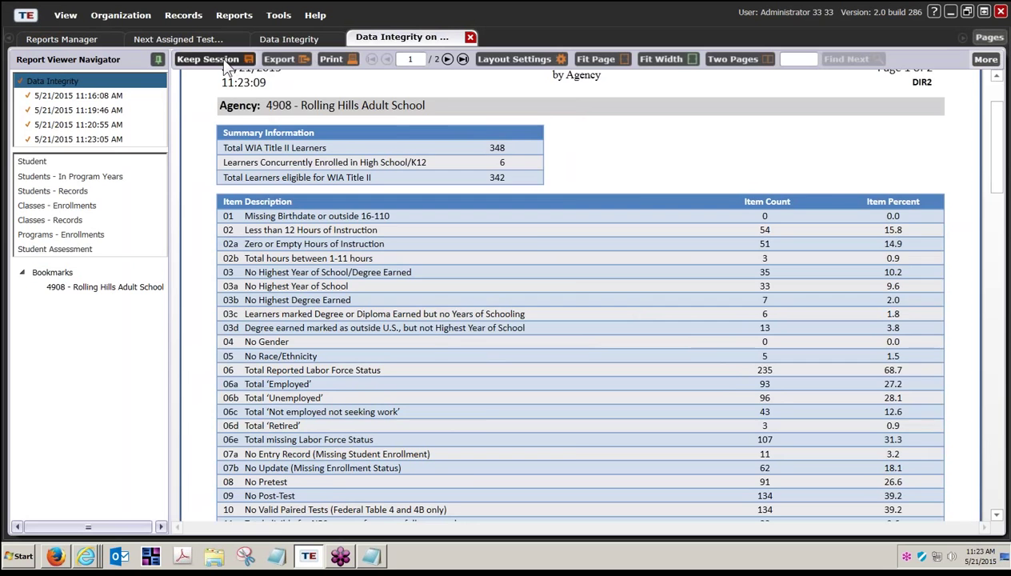
pyautogui.click(276, 39)
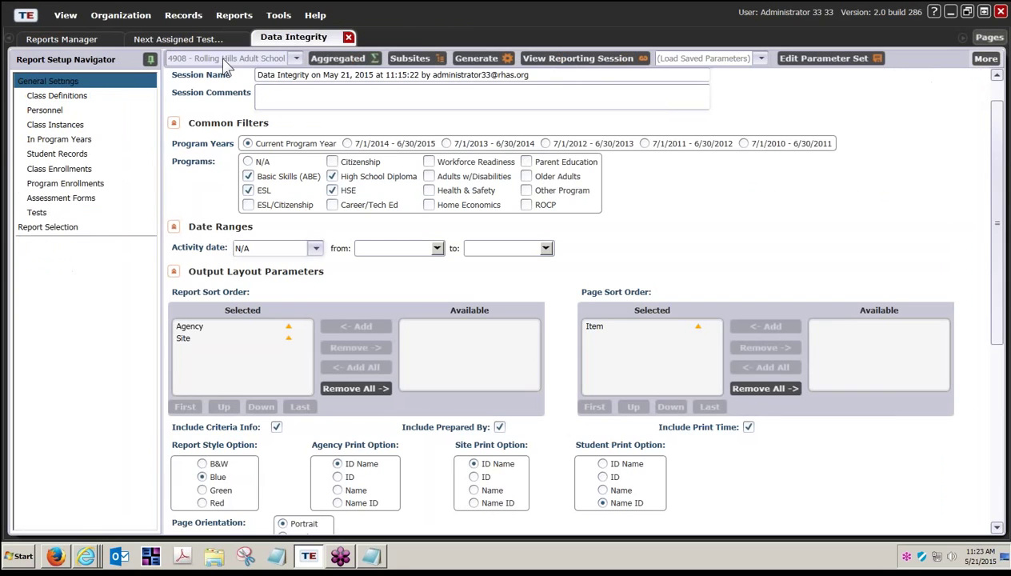
pyautogui.click(64, 38)
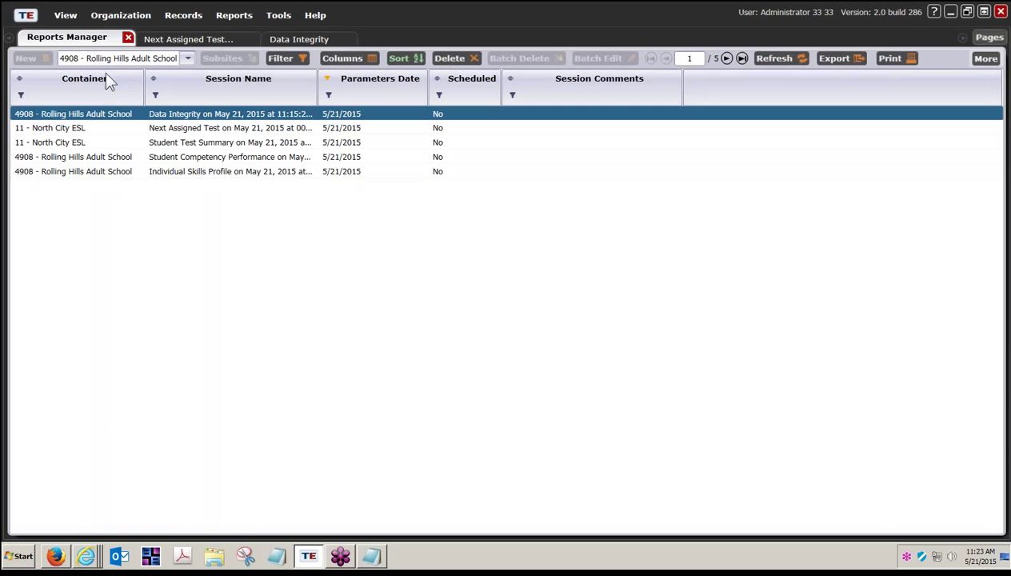
pyautogui.click(784, 57)
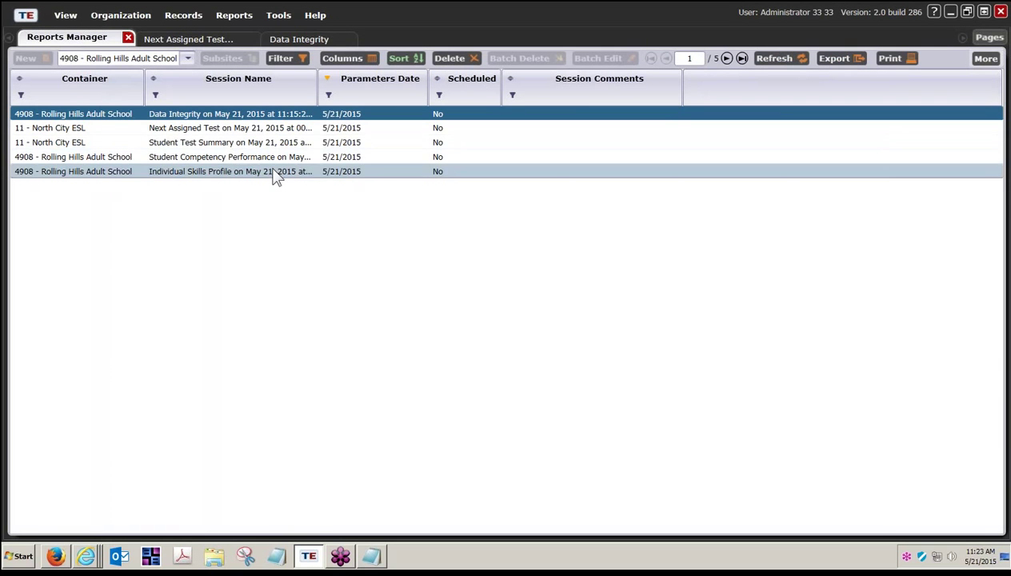
# Widen the Session Name column in Reports Manager and open the kept Data Integrity session
pyautogui.moveTo(316, 81); pyautogui.dragTo(372, 81)
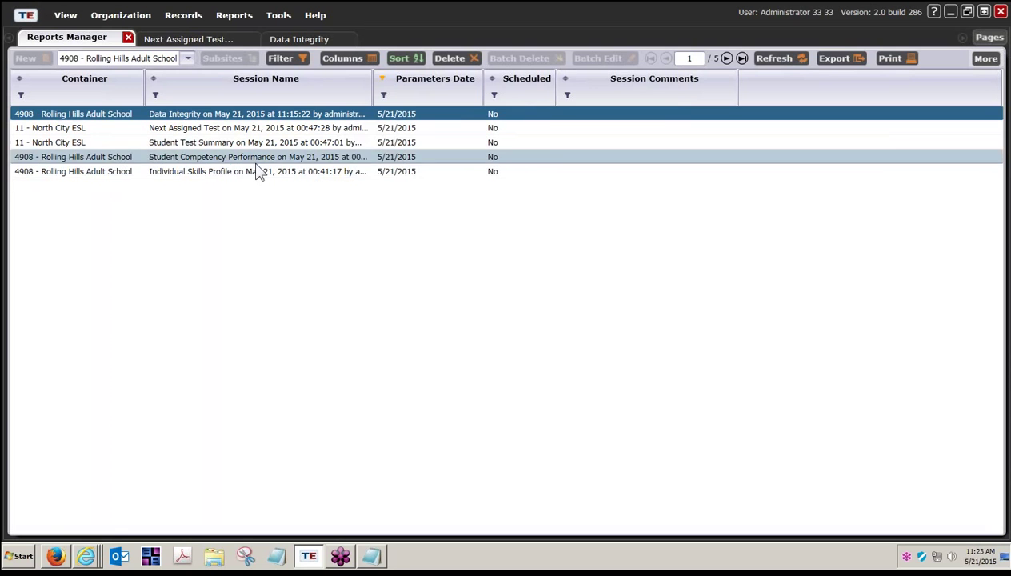
pyautogui.doubleClick(216, 118)
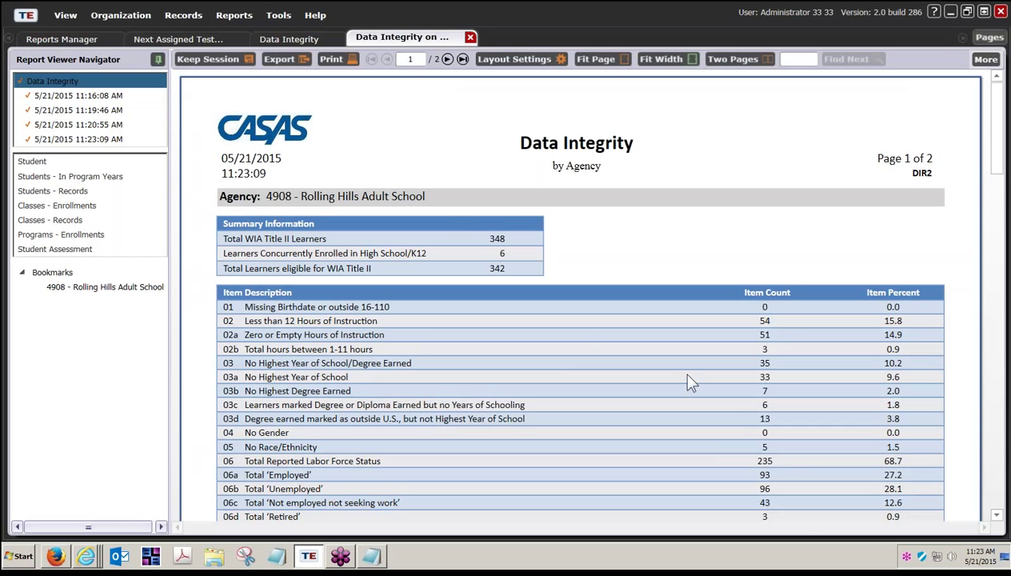
# Compare the Missing Birthdate and No Gender counts across the session's four report versions, from 11:16:08 AM through 11:23:09 AM
pyautogui.click(83, 100)
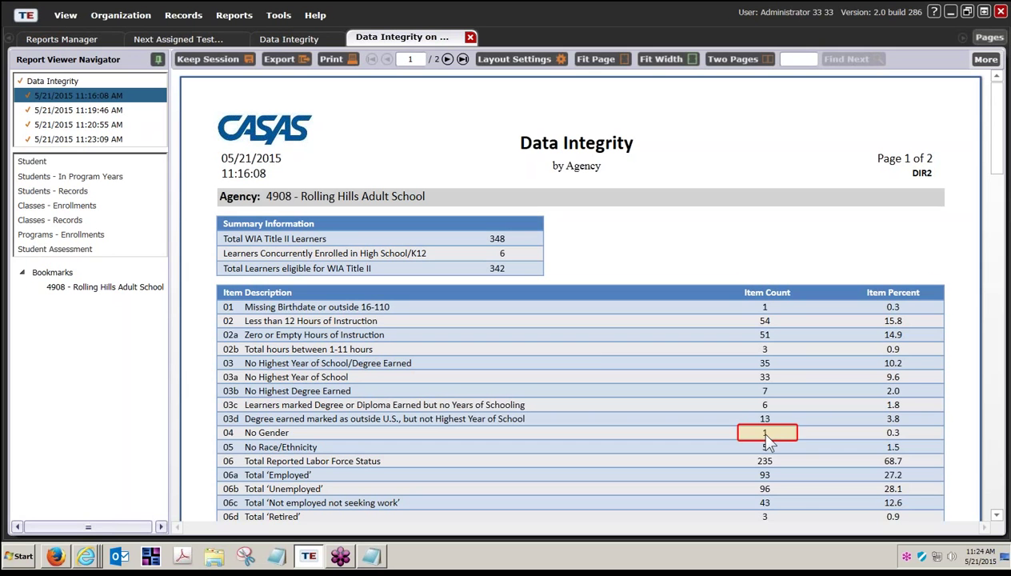
pyautogui.click(83, 42)
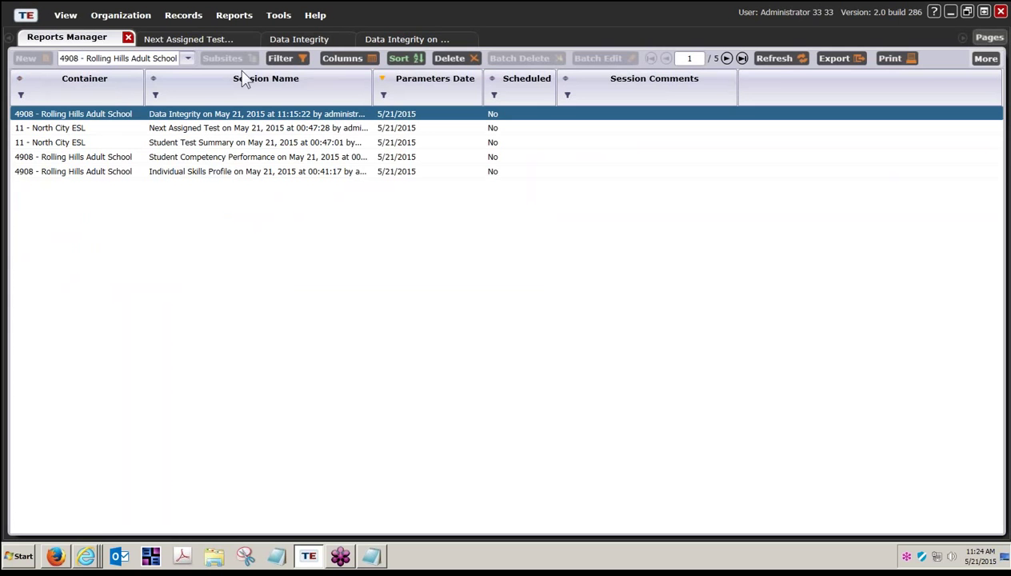
pyautogui.click(396, 37)
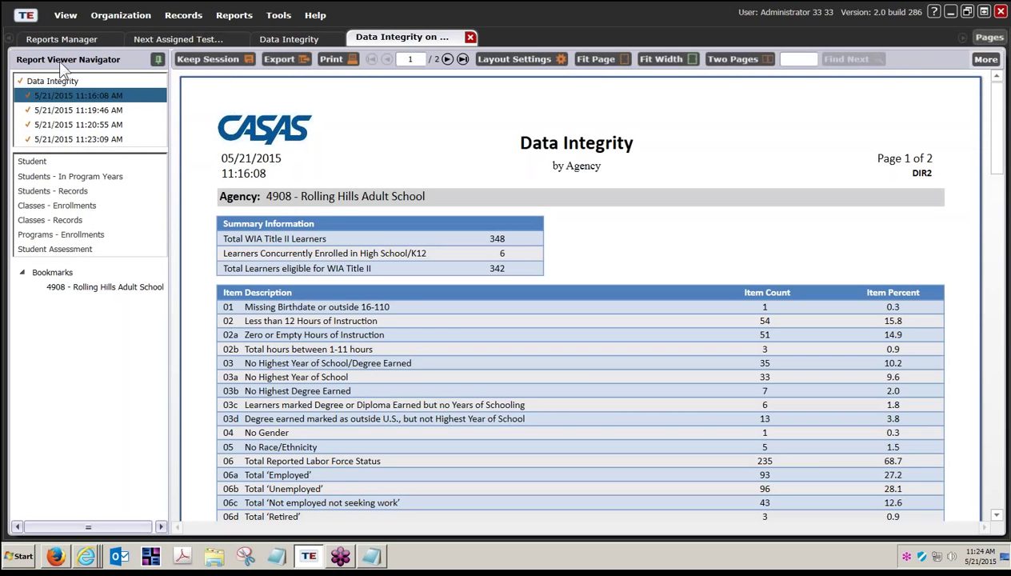
pyautogui.click(80, 112)
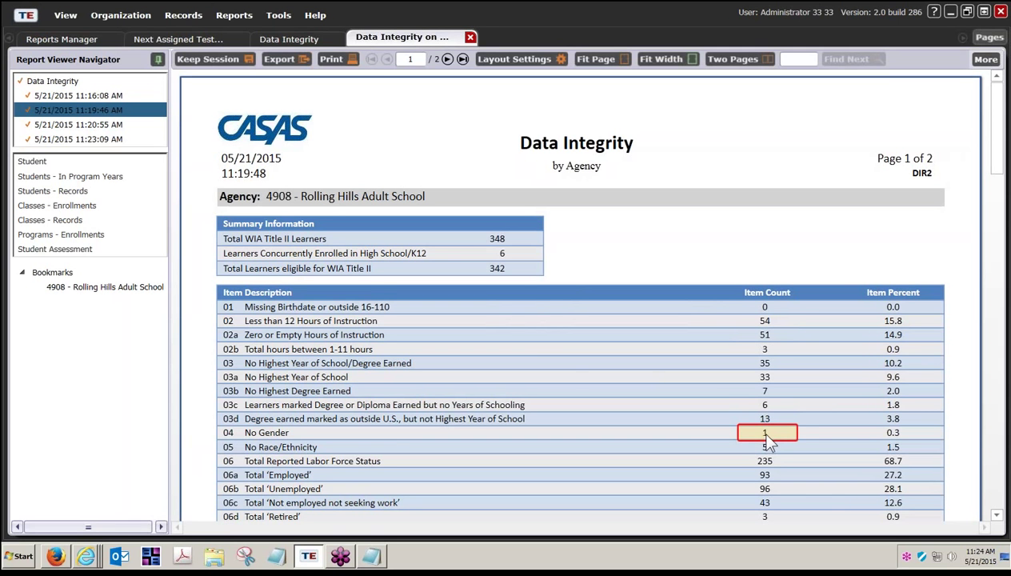
pyautogui.click(99, 124)
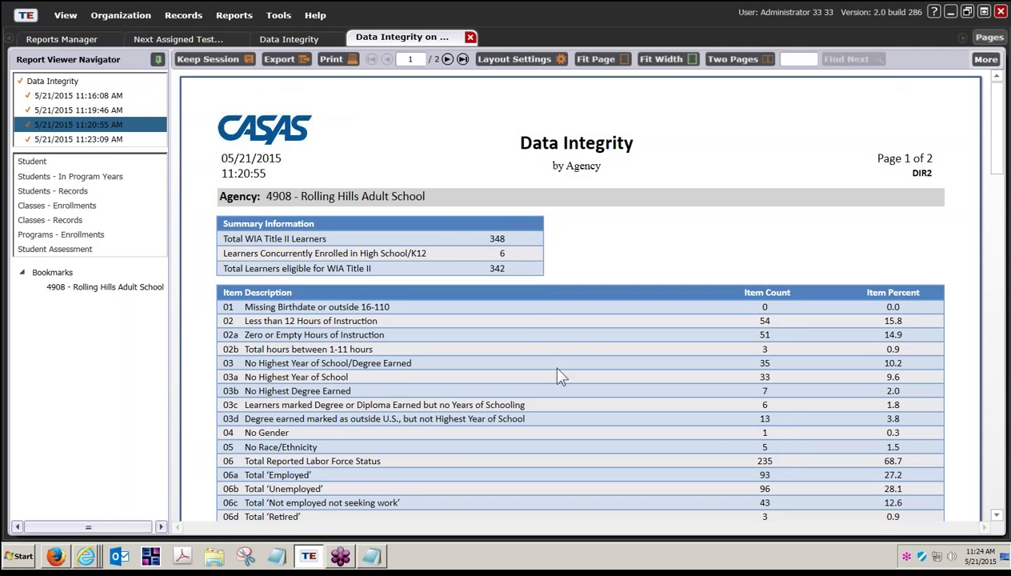
pyautogui.click(98, 140)
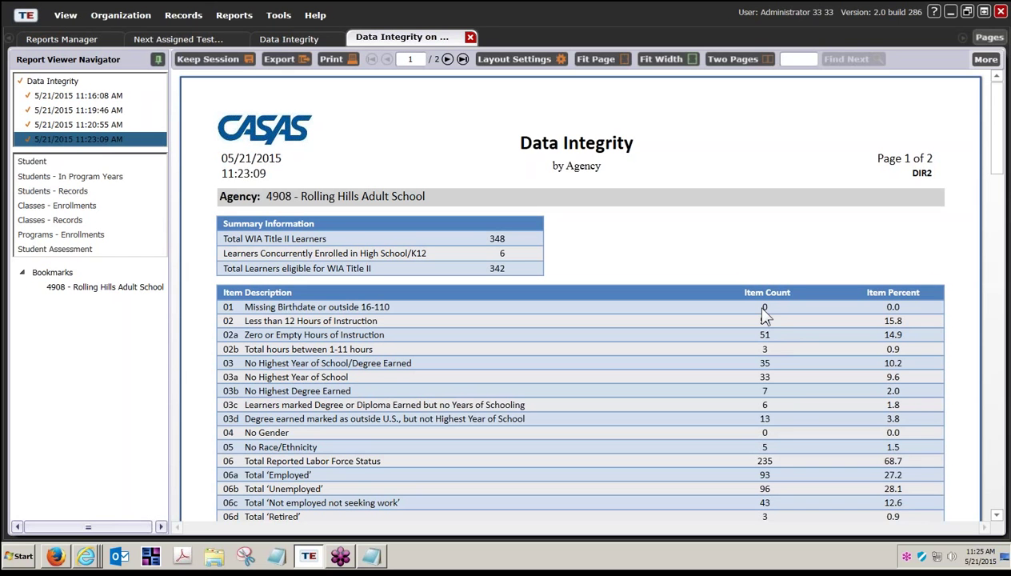
# Create a new vertical page group beside the Data Integrity report and view its 11:16:08, 11:20:55 and 11:19:46 AM versions
pyautogui.click(989, 39)
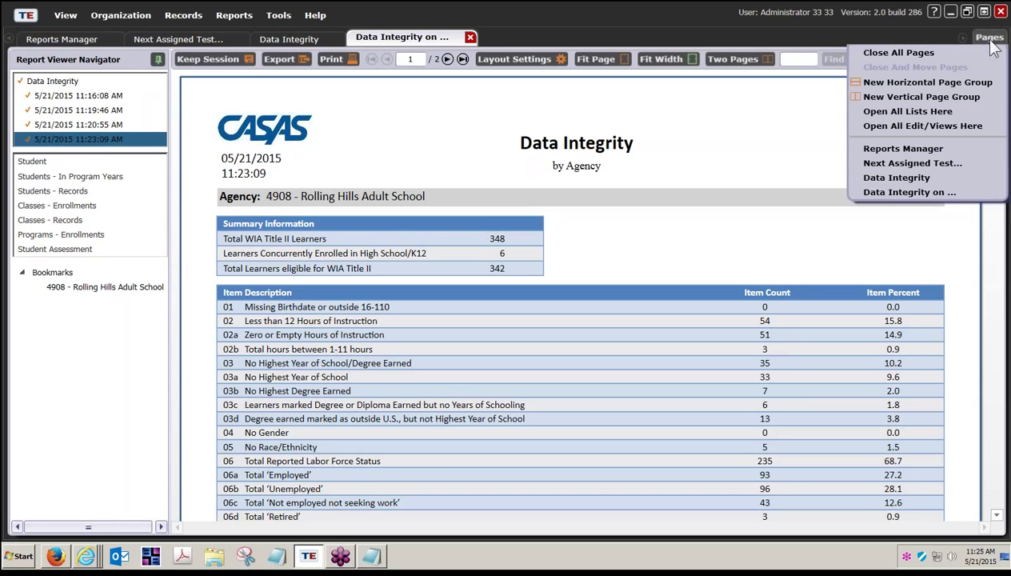
pyautogui.click(932, 98)
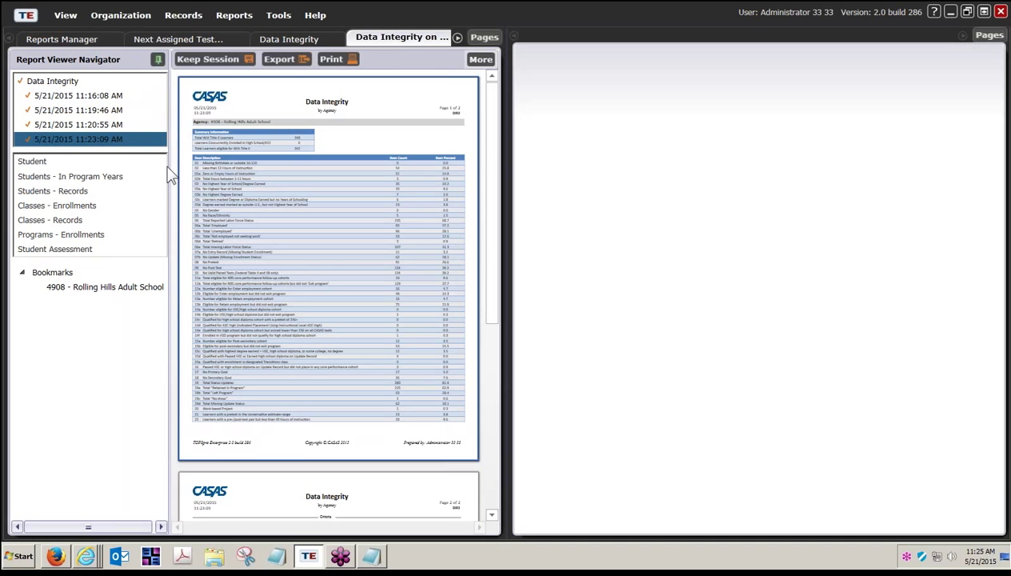
pyautogui.click(91, 98)
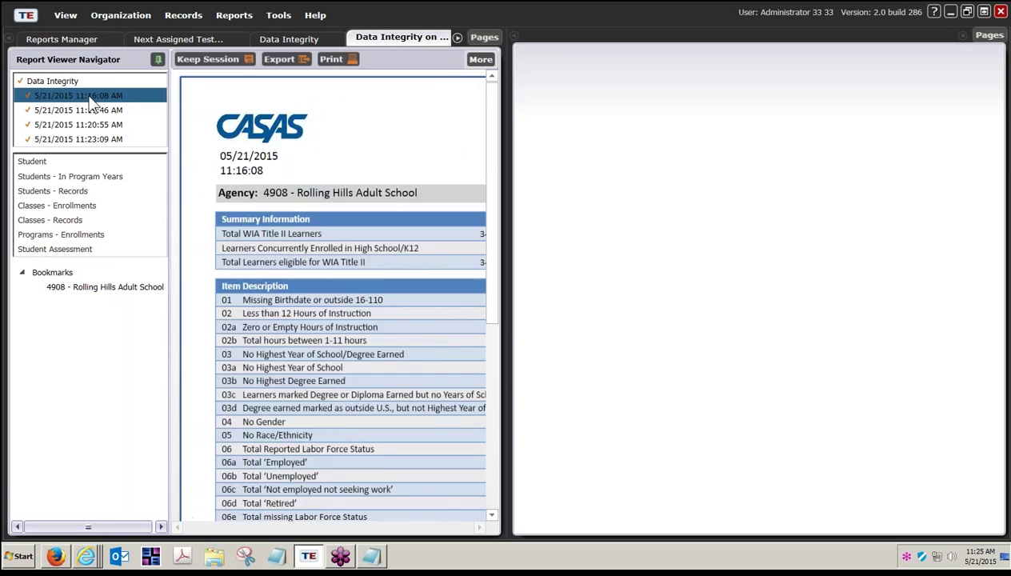
pyautogui.click(88, 124)
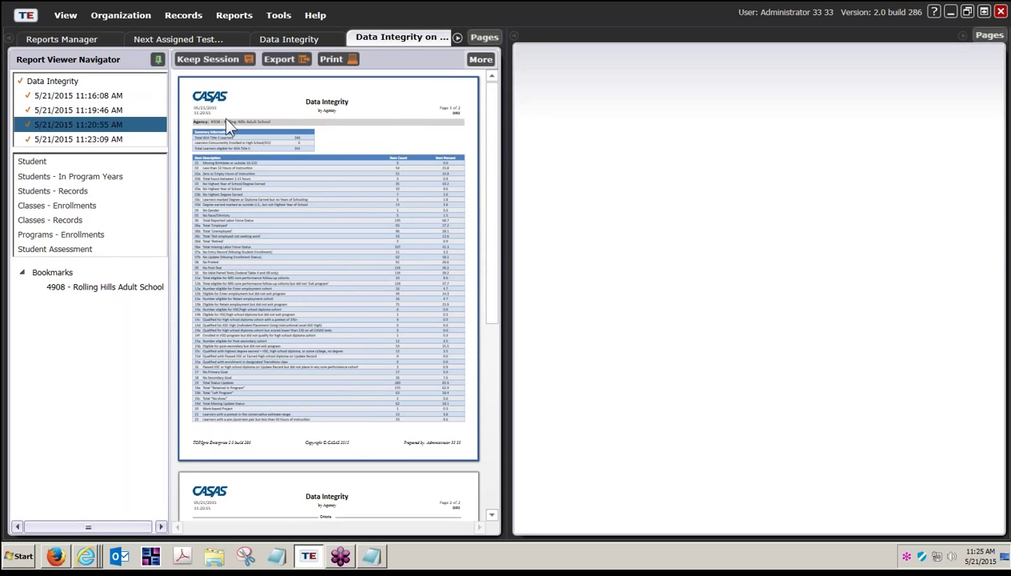
pyautogui.click(82, 97)
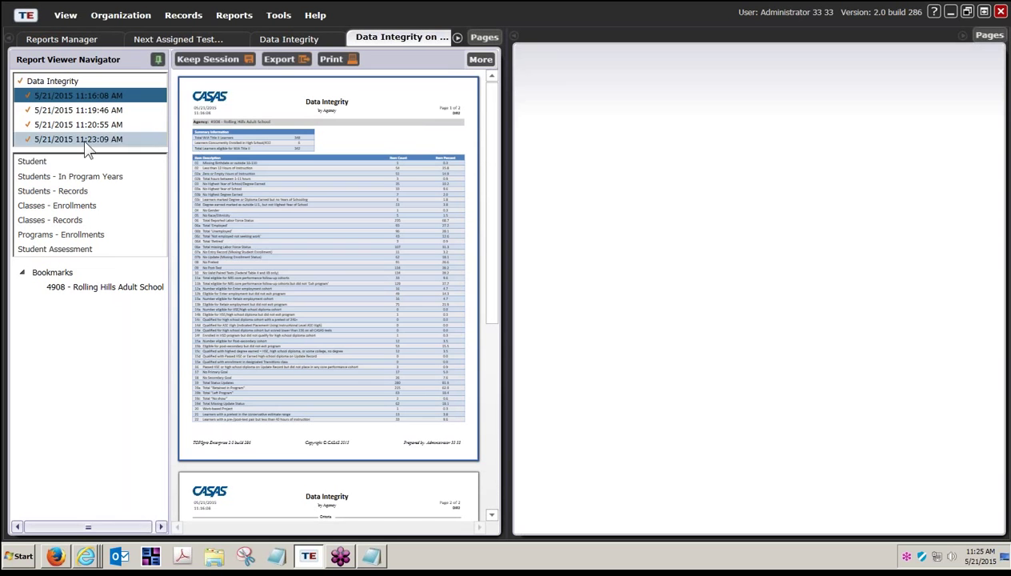
pyautogui.click(90, 109)
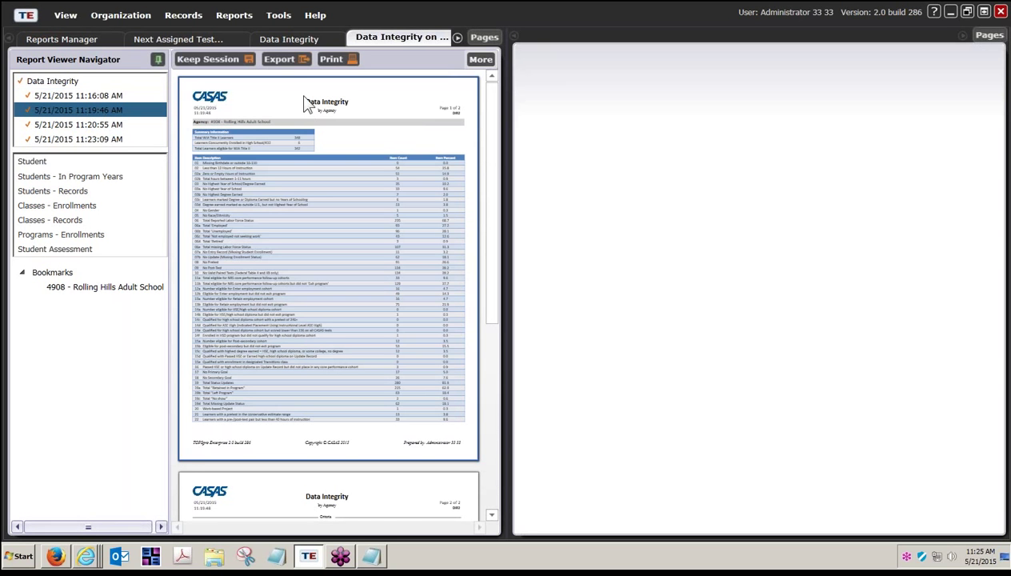
pyautogui.scroll(-1, 350, 80)
pyautogui.scroll(-1, 350, 80)
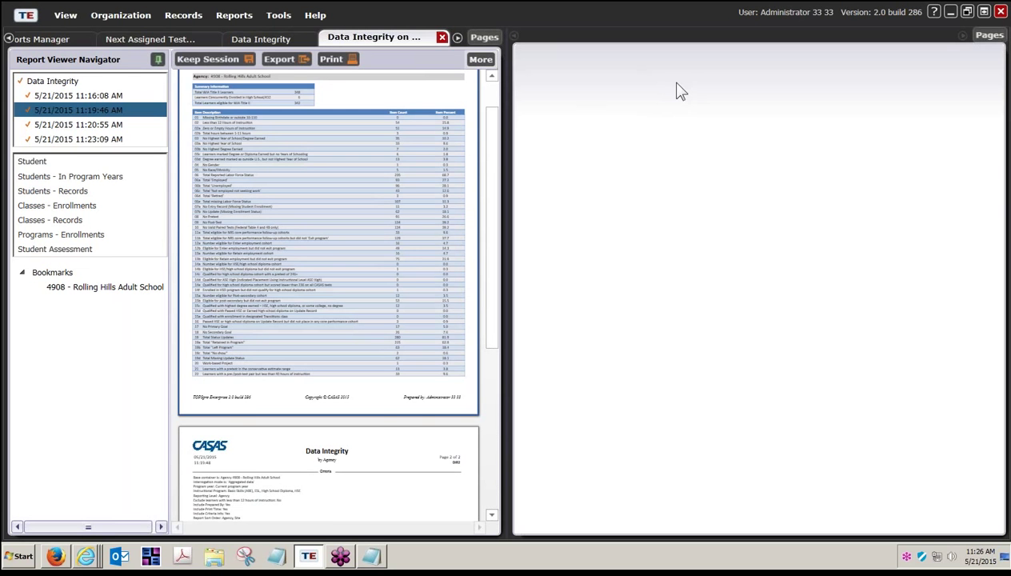
# Maximize the Data Integrity report page, restore the layout, and display the 11:20:55 AM version
pyautogui.click(265, 40)
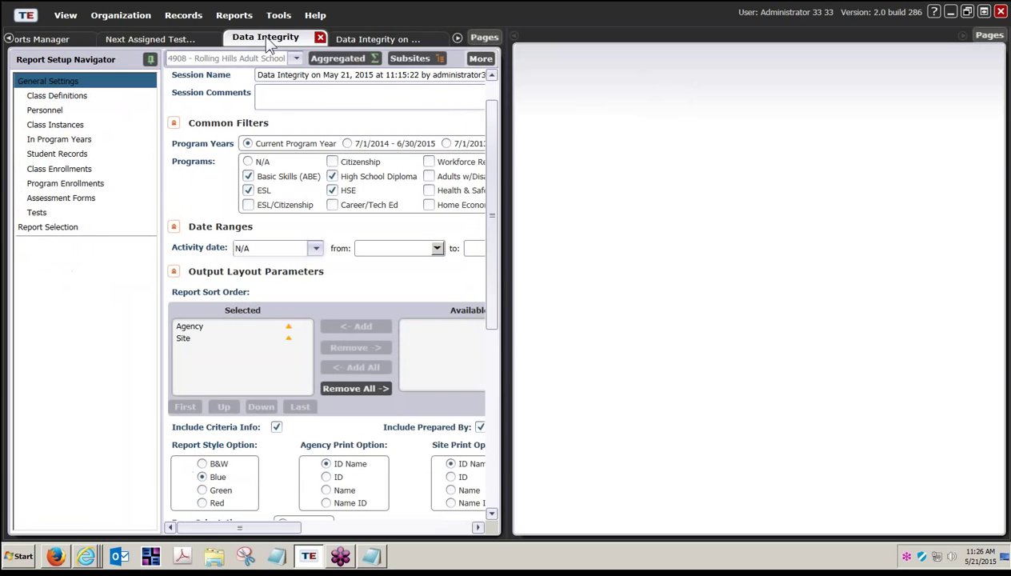
pyautogui.click(364, 39)
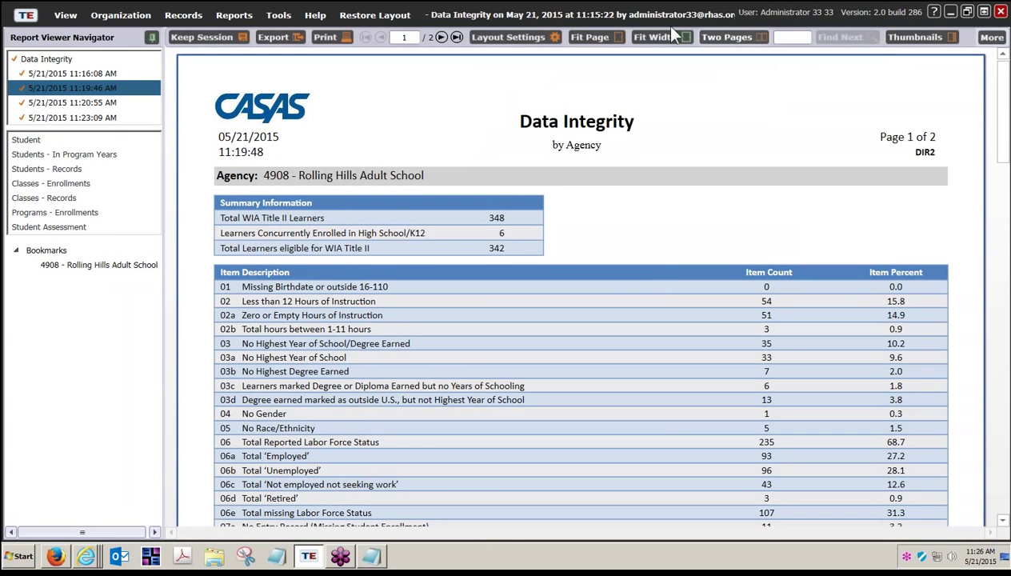
pyautogui.click(389, 18)
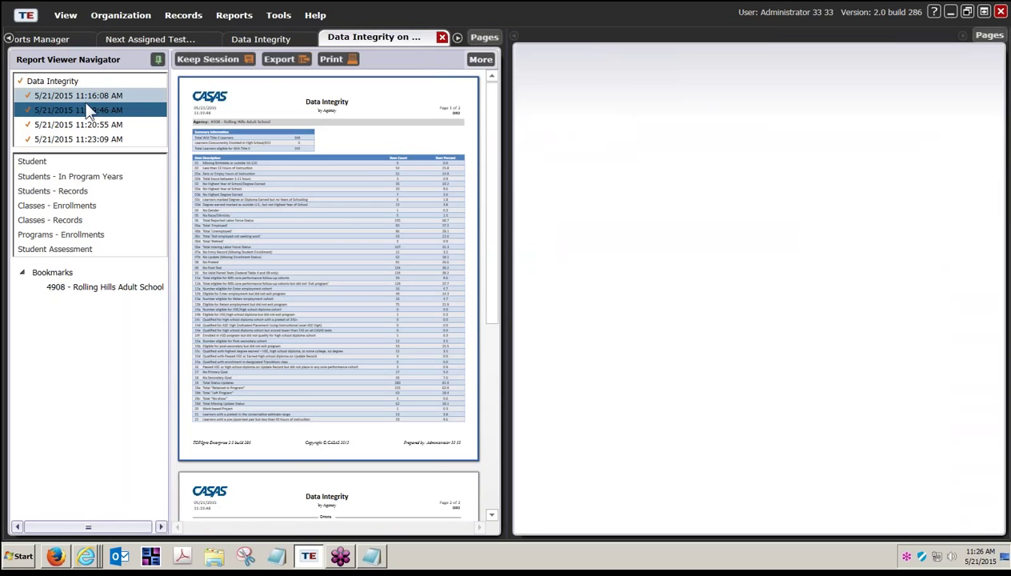
pyautogui.click(78, 125)
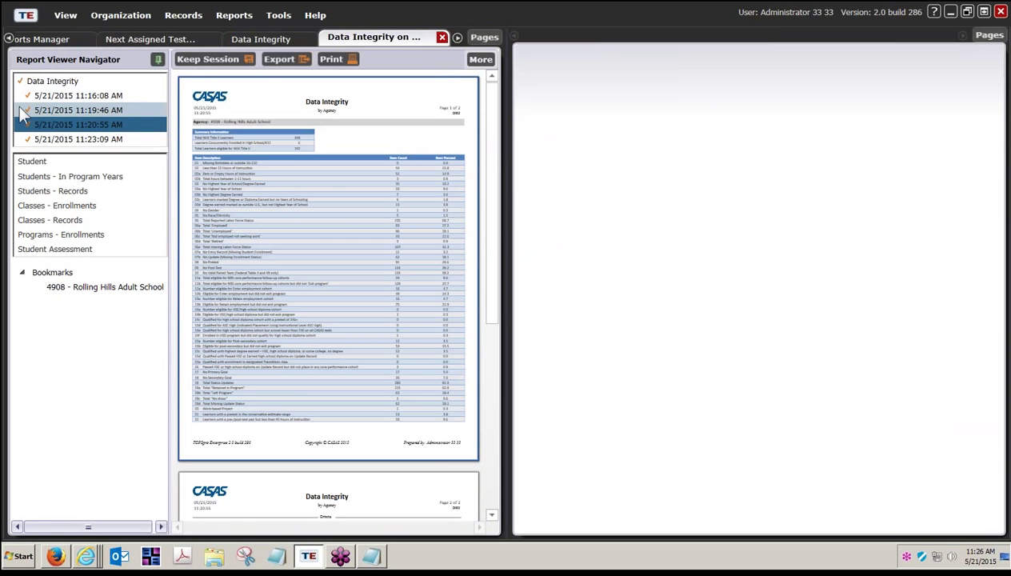
# Refresh the session list in Reports Manager
pyautogui.click(54, 36)
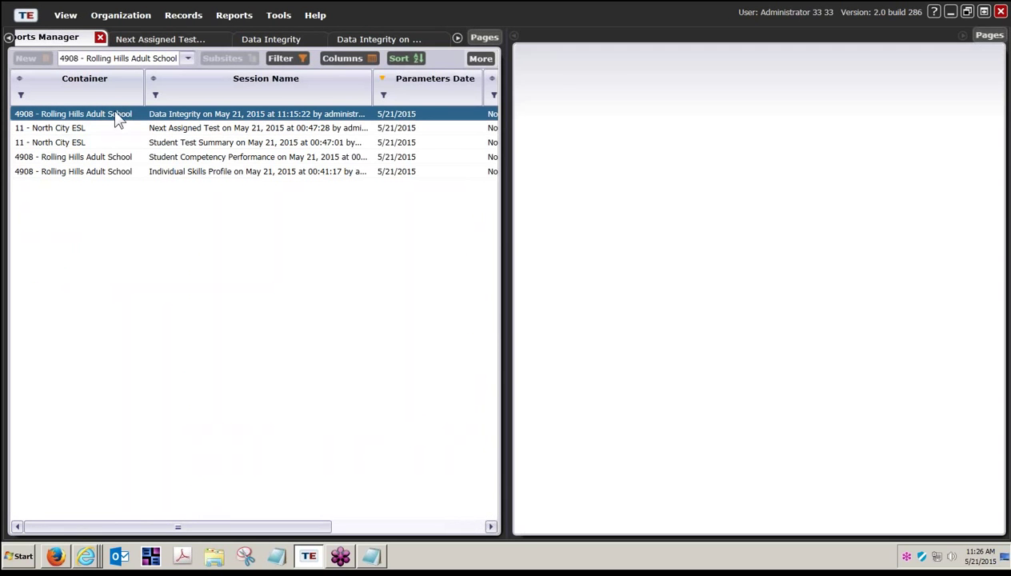
pyautogui.click(480, 59)
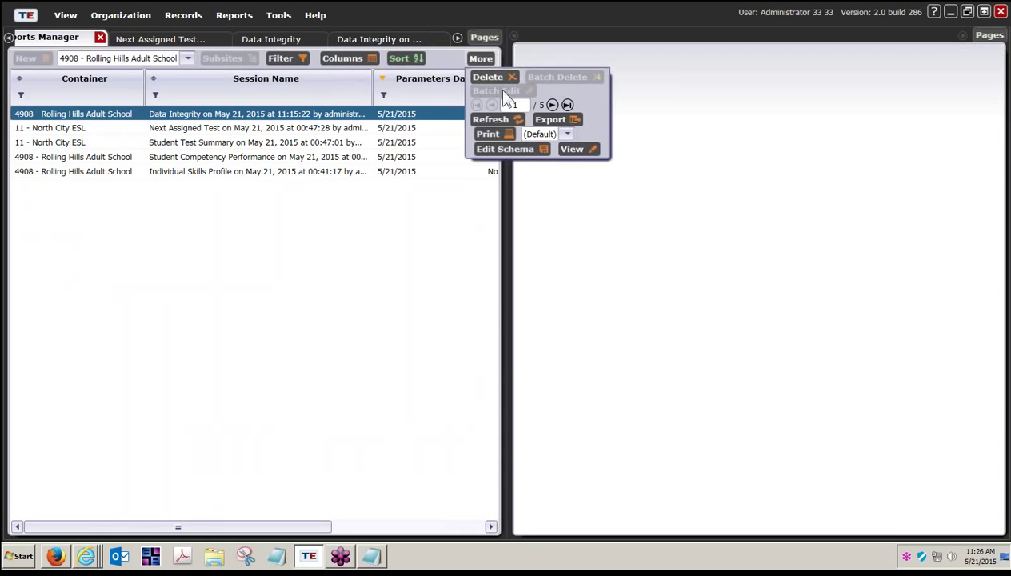
pyautogui.click(510, 120)
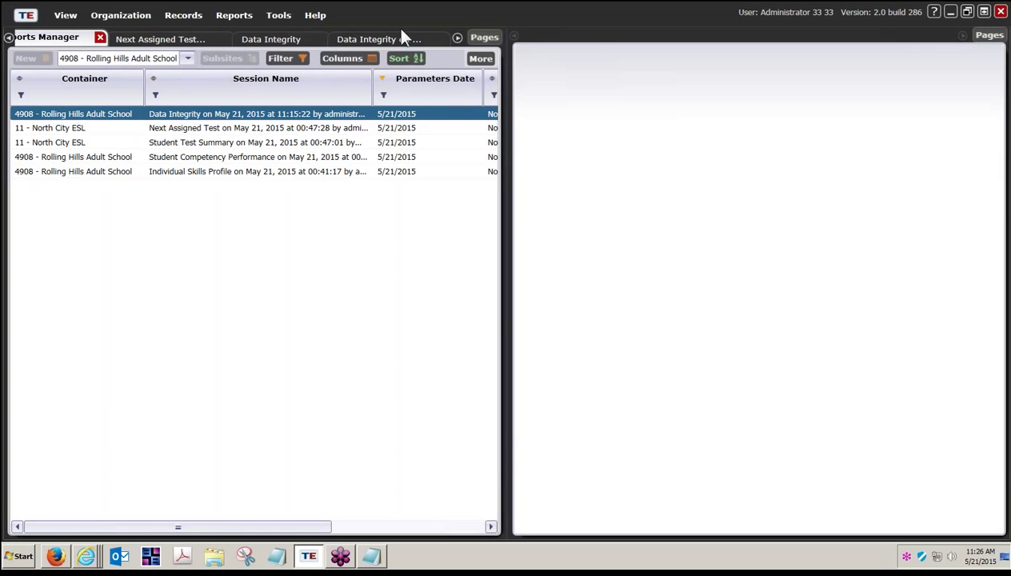
# Close the open Data Integrity report and reopen its kept session from Reports Manager
pyautogui.click(373, 40)
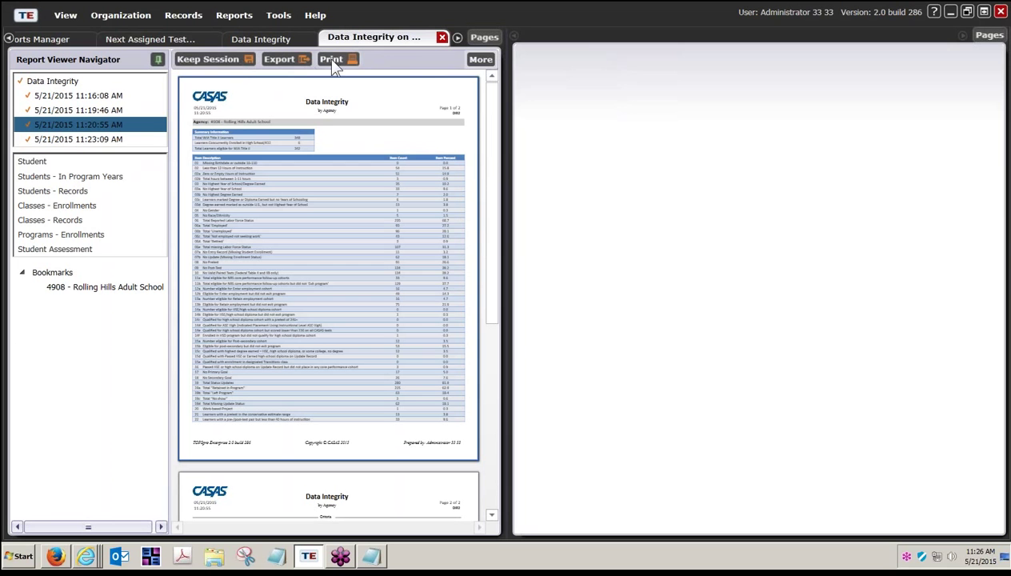
pyautogui.click(477, 61)
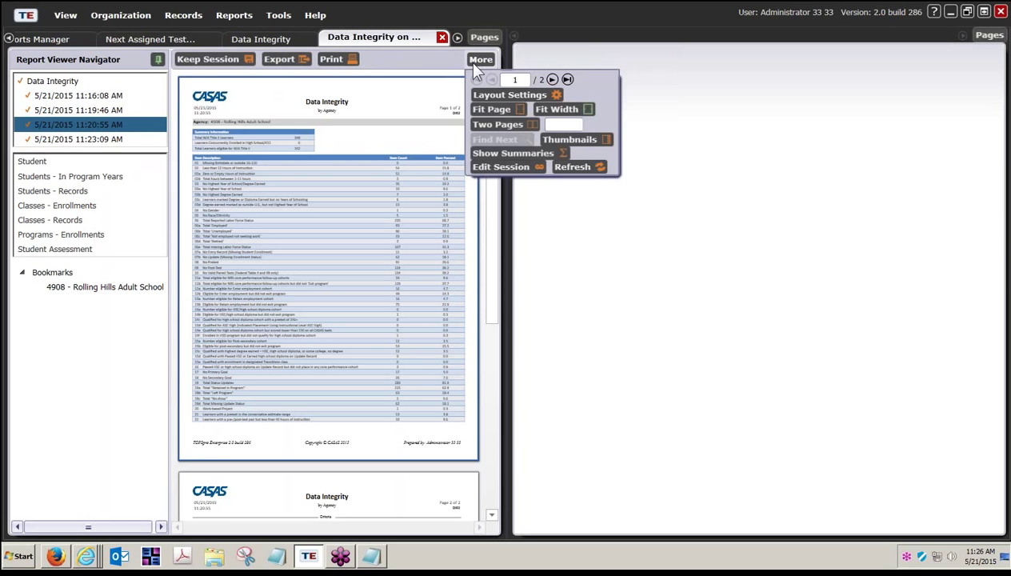
pyautogui.click(477, 64)
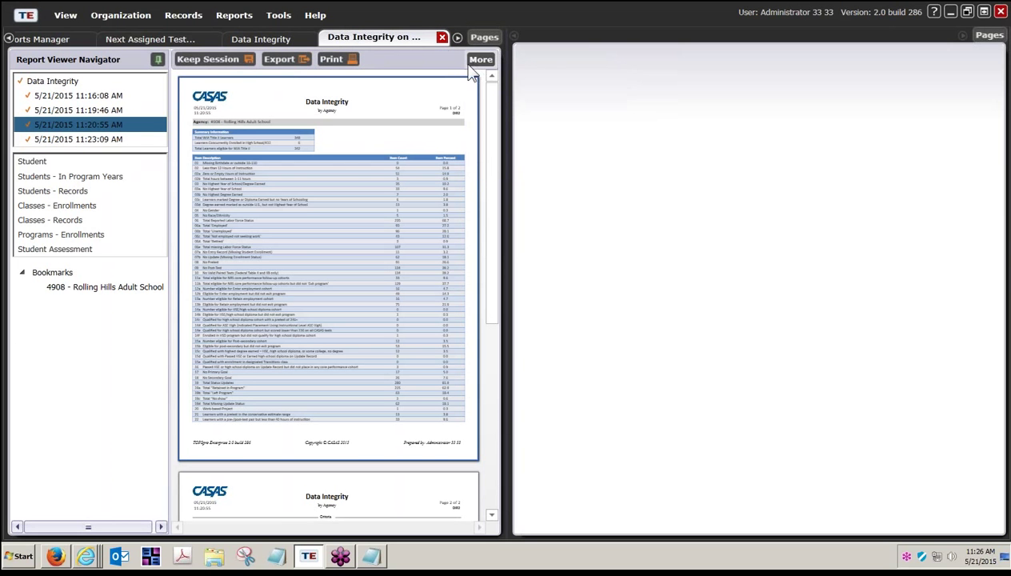
pyautogui.click(441, 36)
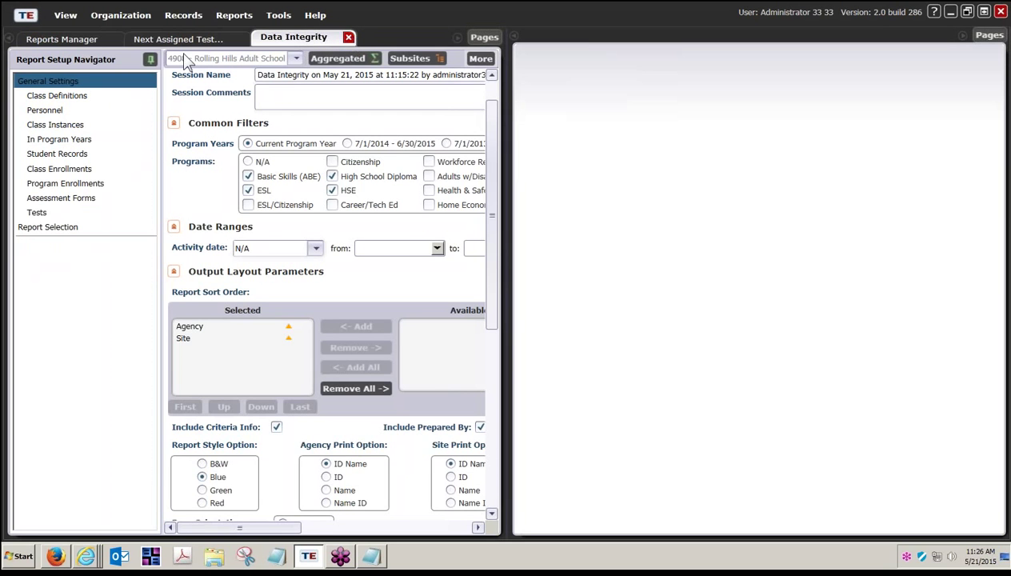
pyautogui.click(76, 38)
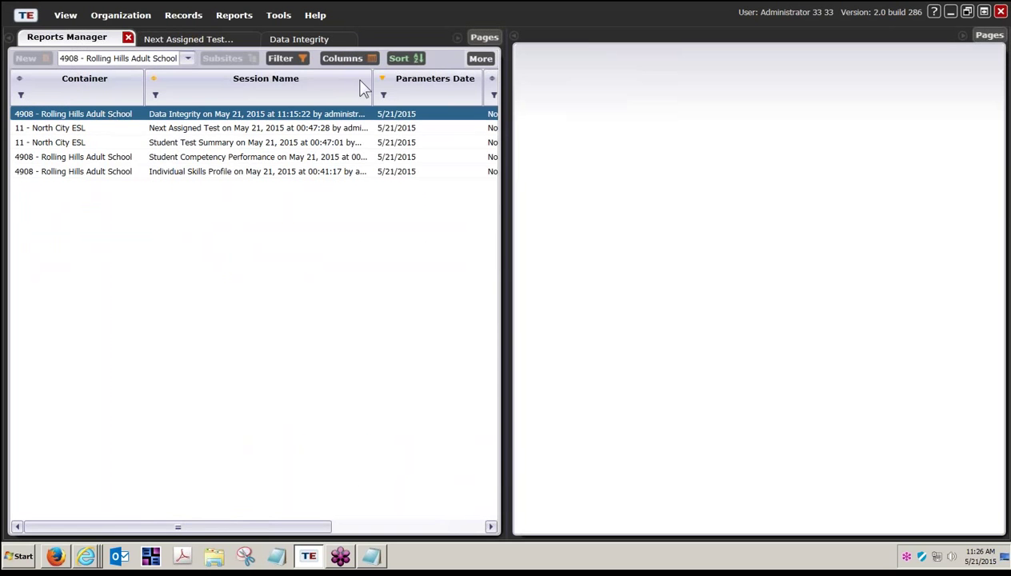
pyautogui.doubleClick(322, 116)
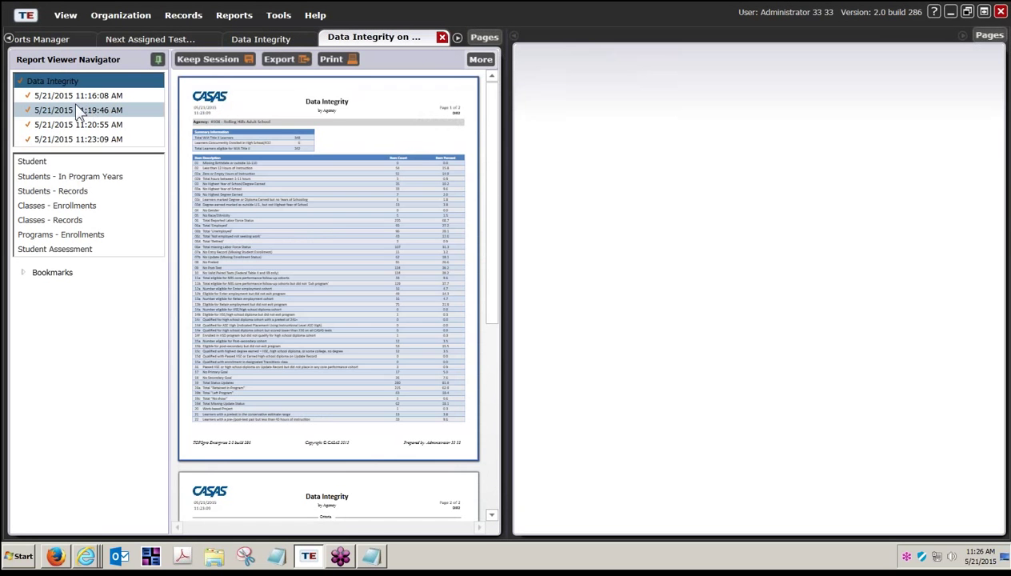
# Display the session's 11:20:55 AM version and try to move the report page into the empty page group
pyautogui.click(133, 115)
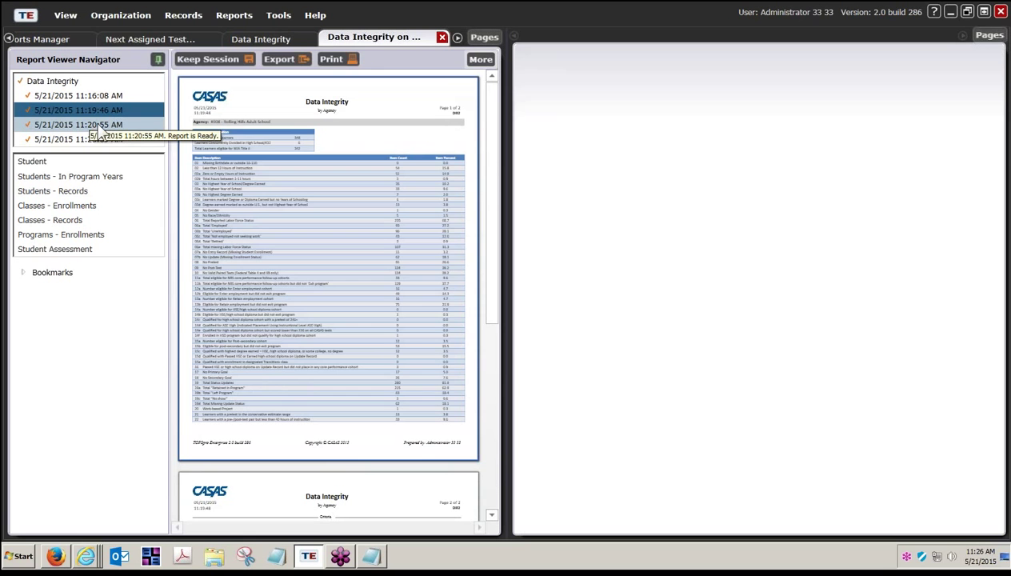
pyautogui.click(89, 125)
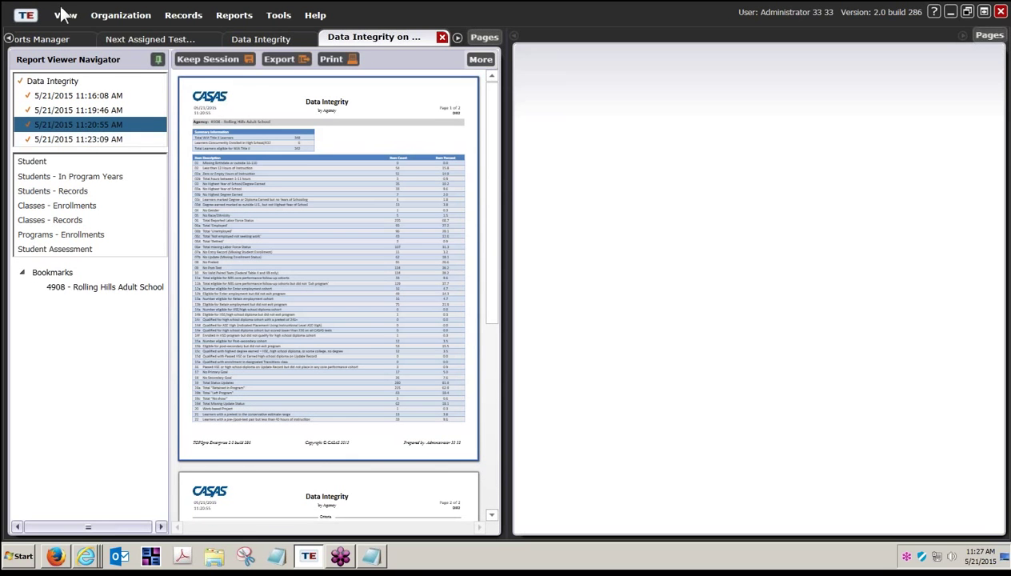
pyautogui.click(120, 40)
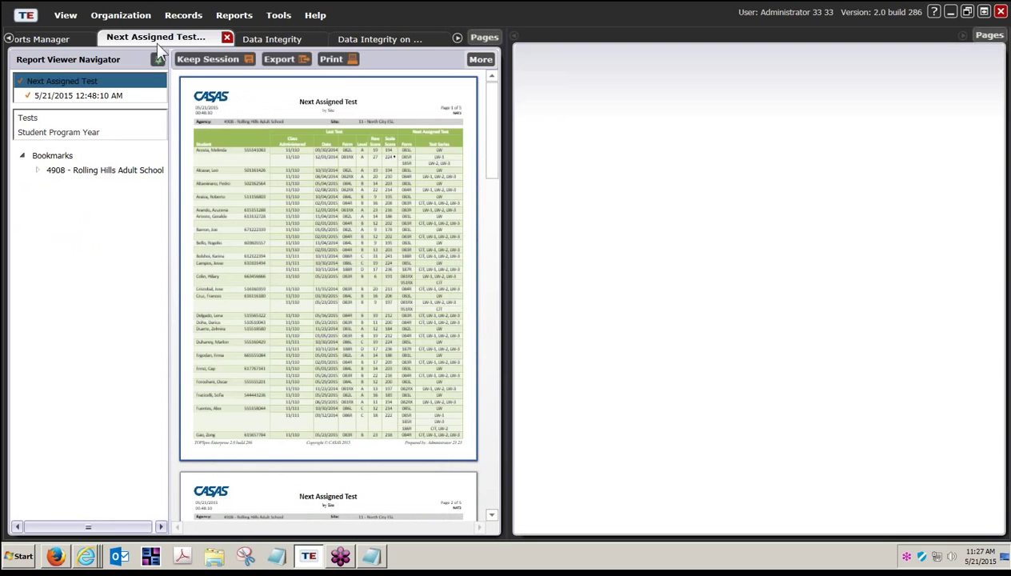
pyautogui.click(373, 38)
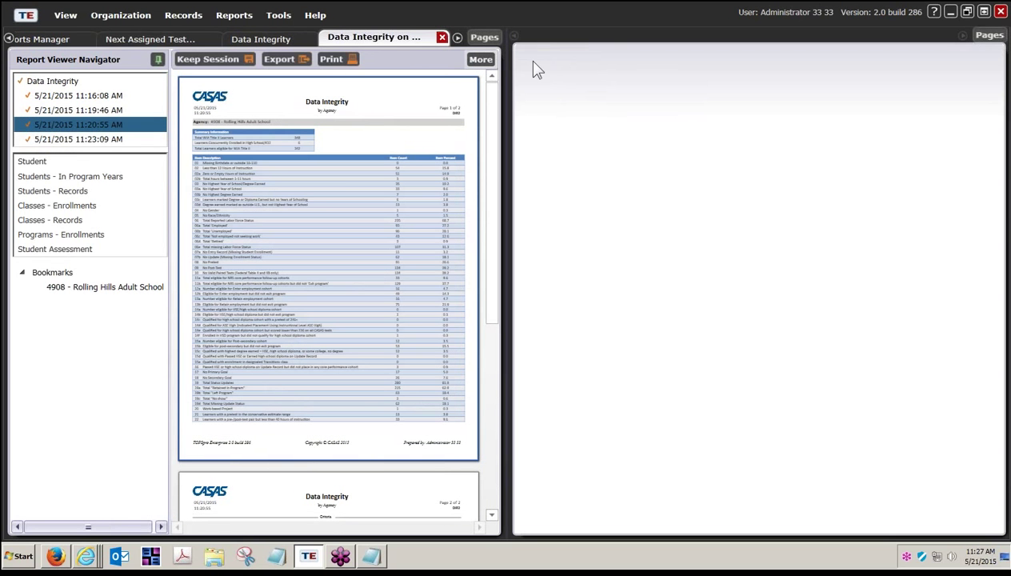
pyautogui.moveTo(404, 37); pyautogui.dragTo(289, 41)
pyautogui.moveTo(359, 46); pyautogui.dragTo(678, 104)
# Close the empty page group and create a new vertical page group
pyautogui.click(989, 36)
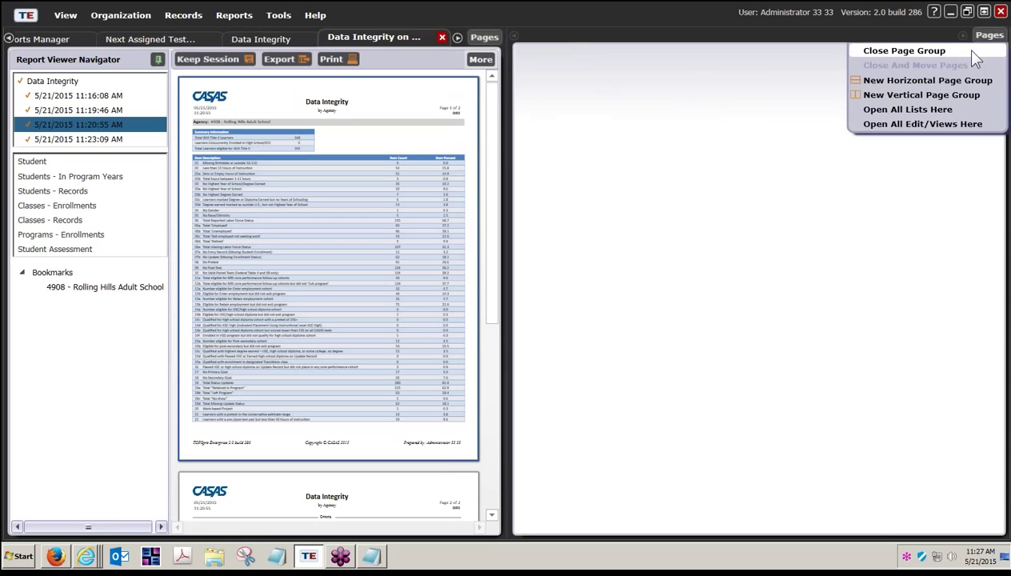
pyautogui.click(893, 53)
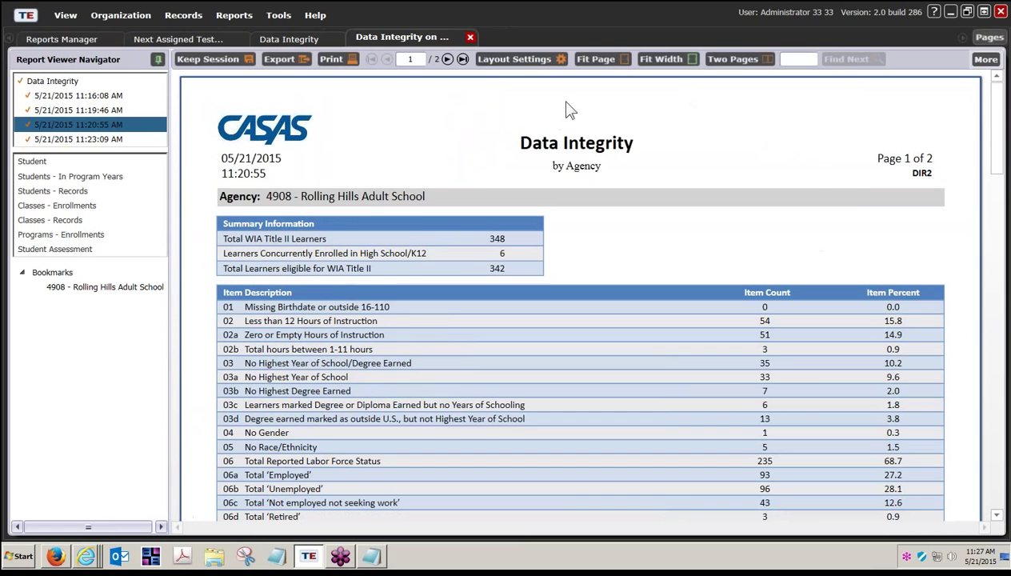
pyautogui.click(987, 38)
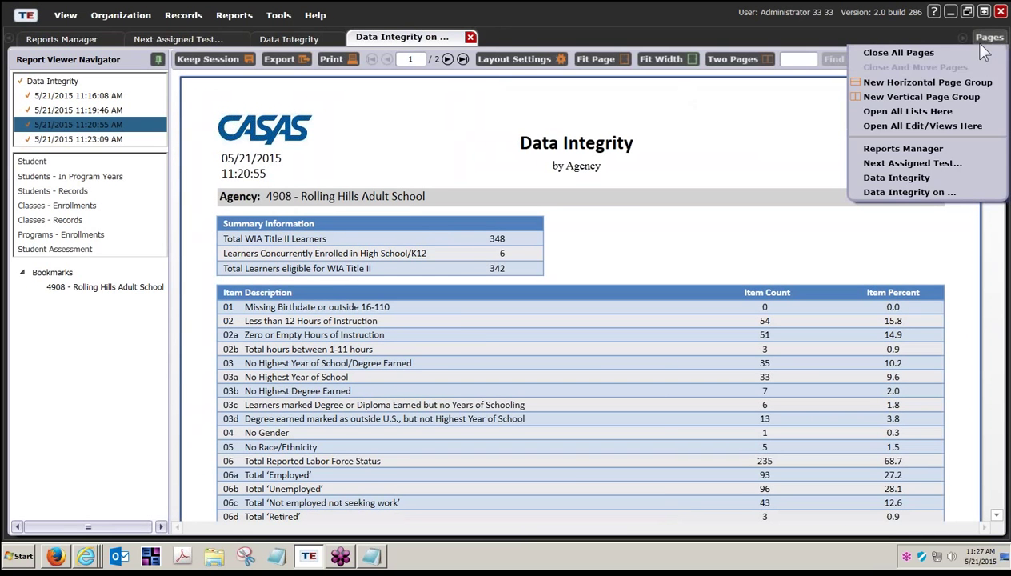
pyautogui.click(909, 99)
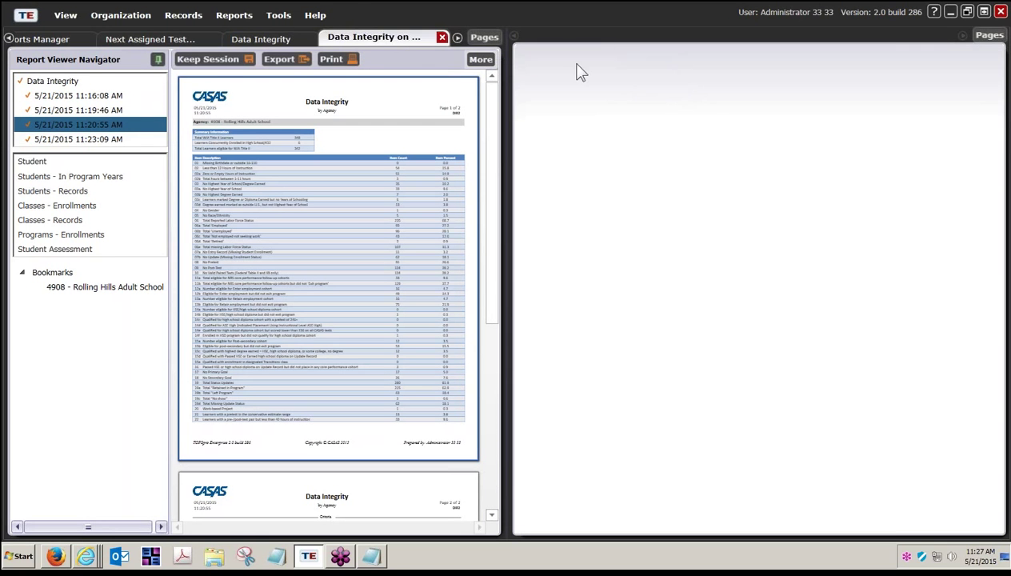
# Generate another Data Integrity report from its setup page with unchanged settings and bring up the new report
pyautogui.click(260, 38)
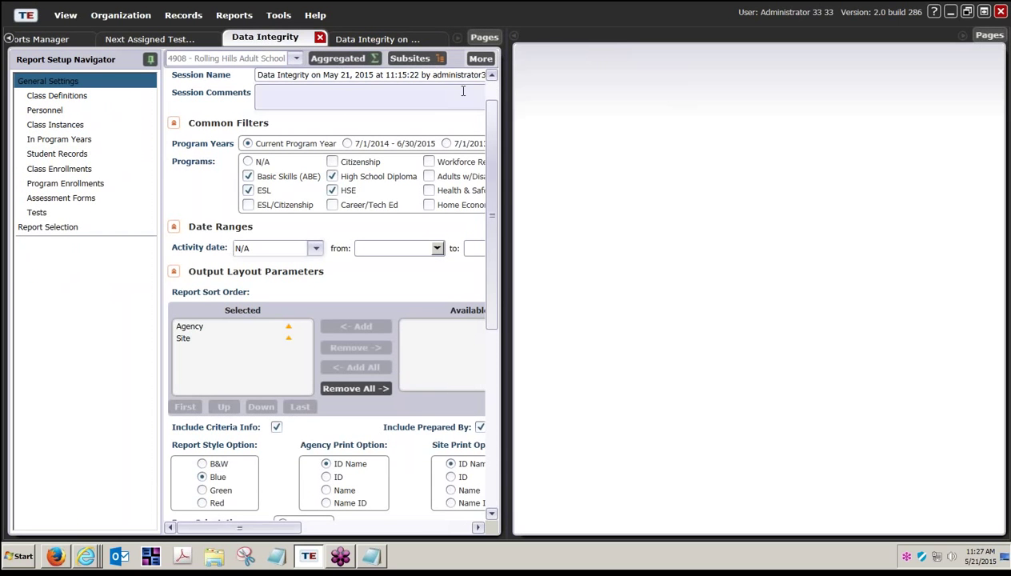
pyautogui.moveTo(275, 528); pyautogui.dragTo(400, 532)
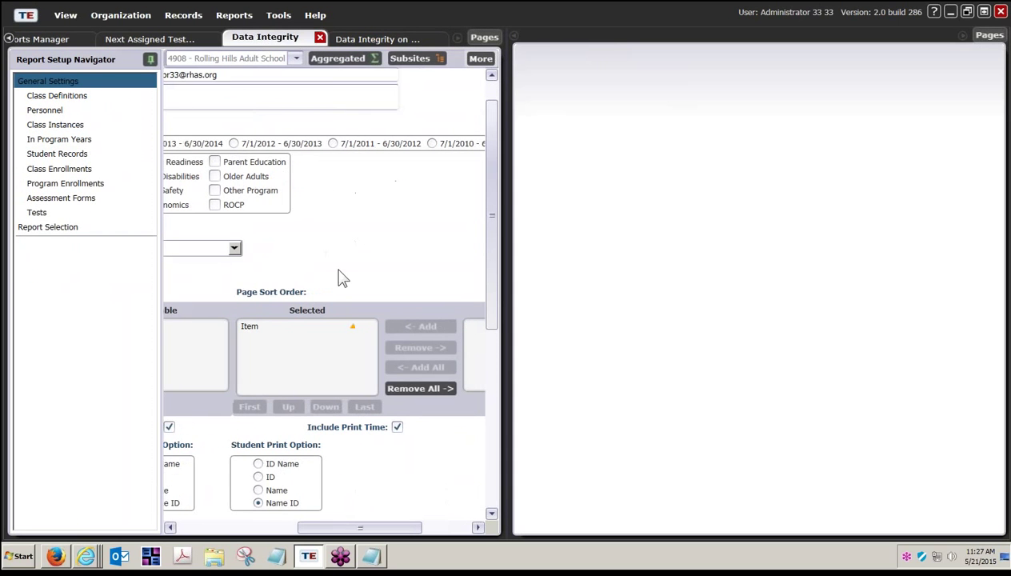
pyautogui.click(477, 60)
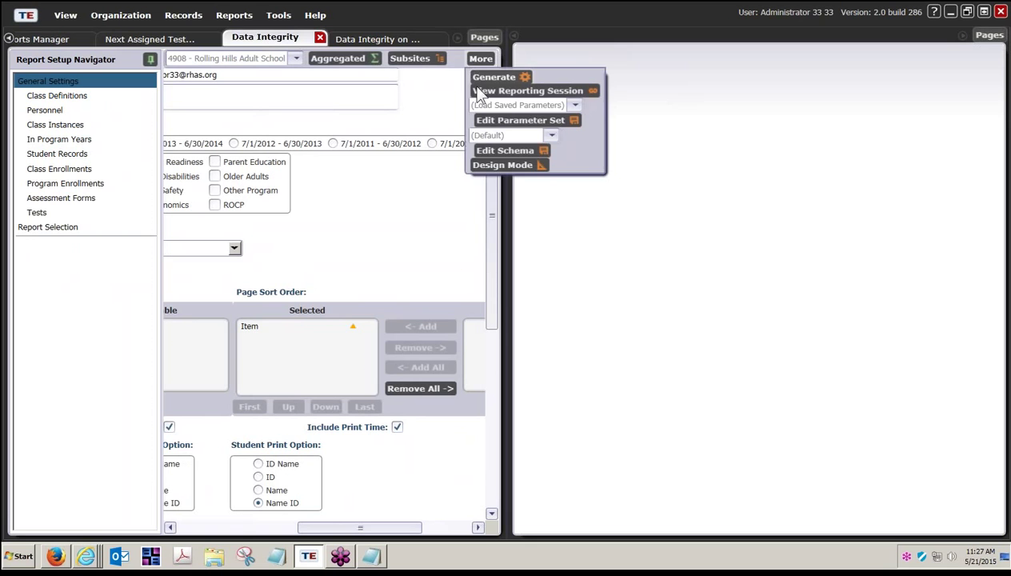
pyautogui.click(377, 38)
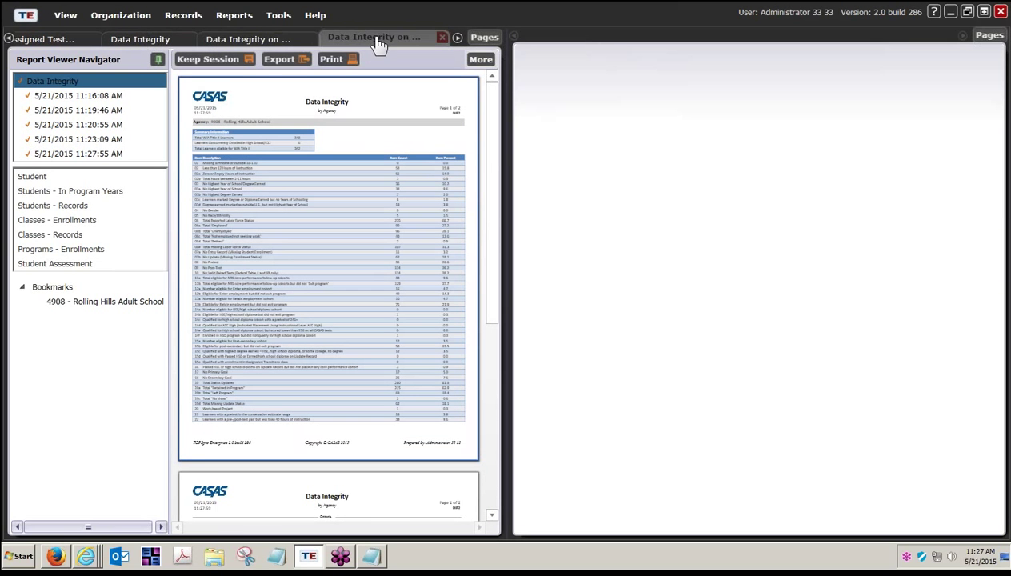
# Switch between the Data Integrity setup page and the two open report pages, returning to the 11:20:55 AM version
pyautogui.click(140, 39)
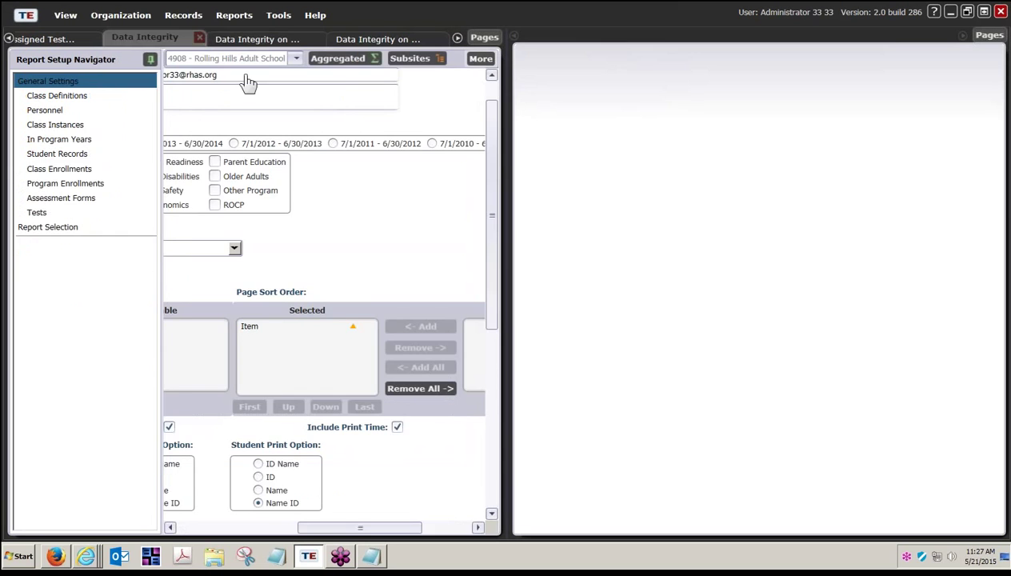
pyautogui.click(256, 38)
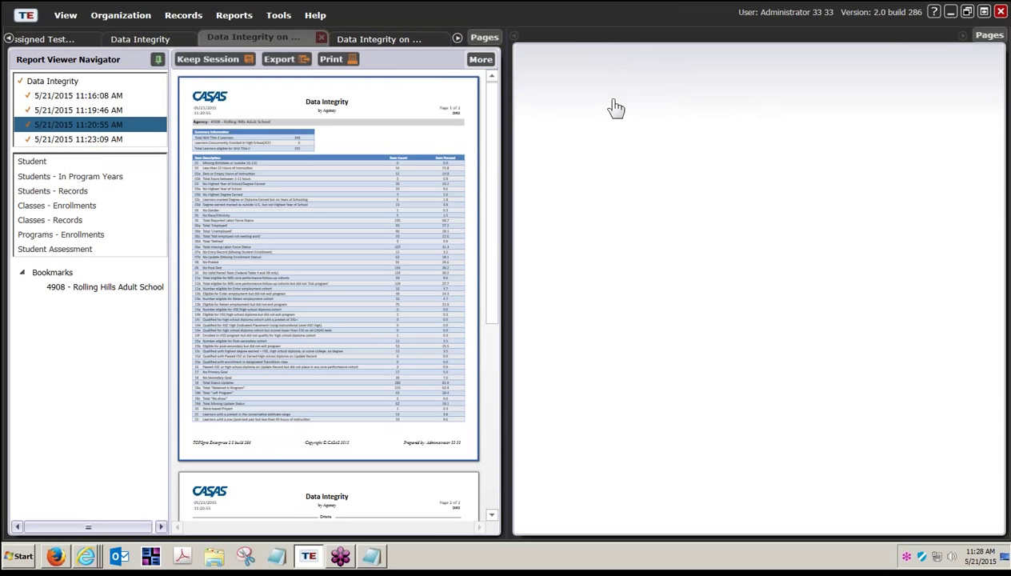
pyautogui.click(358, 32)
pyautogui.click(243, 36)
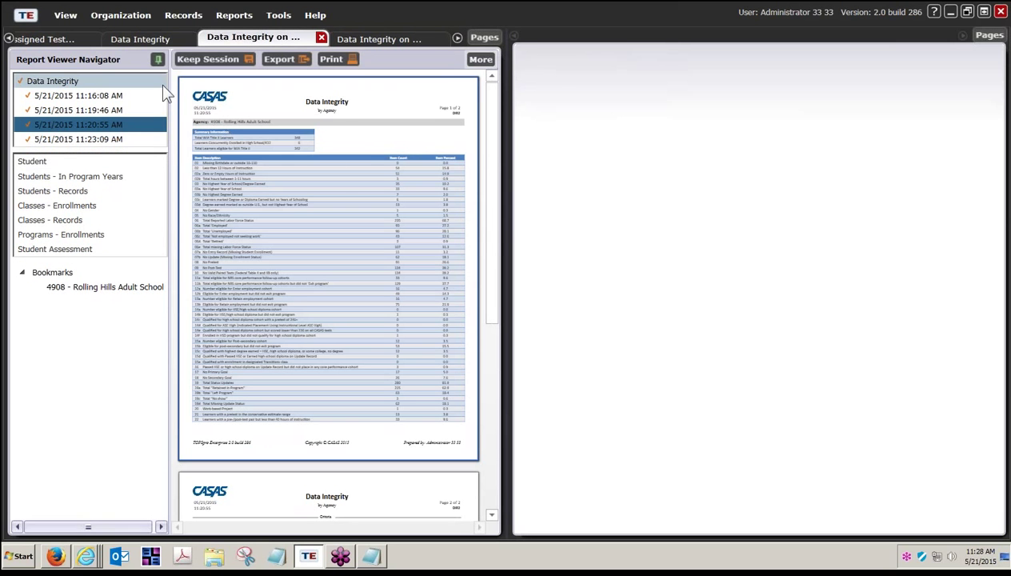
# Collapse the Report Viewer Navigator on both Data Integrity report pages and compare the 11:20:55 and 11:27:59 versions
pyautogui.click(157, 59)
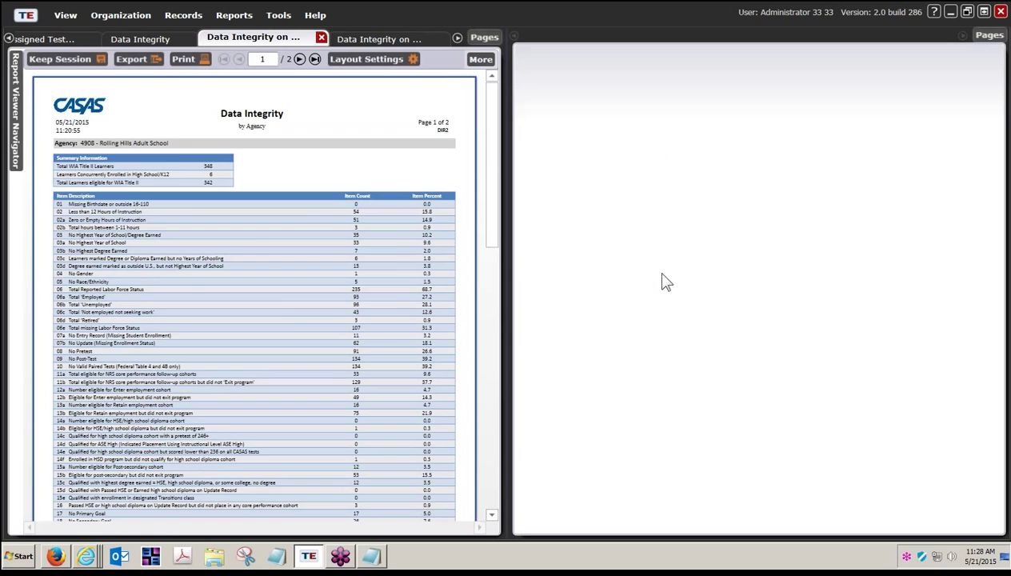
pyautogui.click(404, 34)
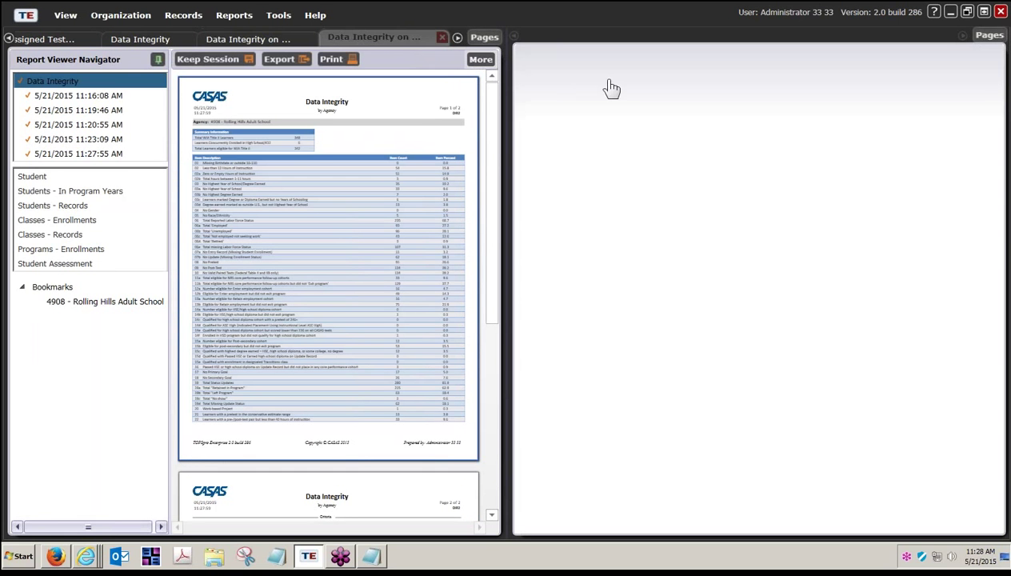
pyautogui.click(158, 61)
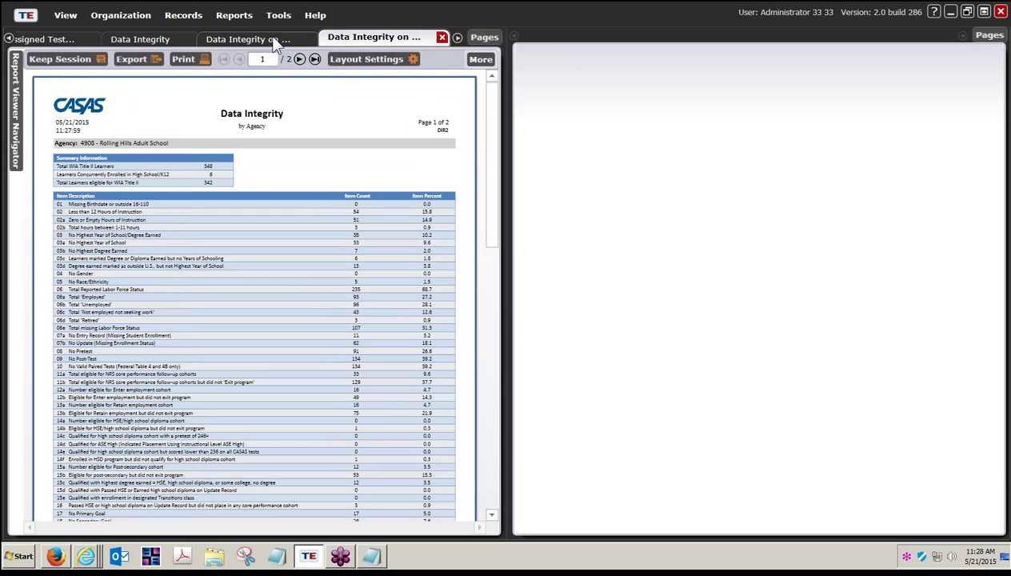
pyautogui.click(272, 40)
pyautogui.click(368, 40)
pyautogui.click(261, 39)
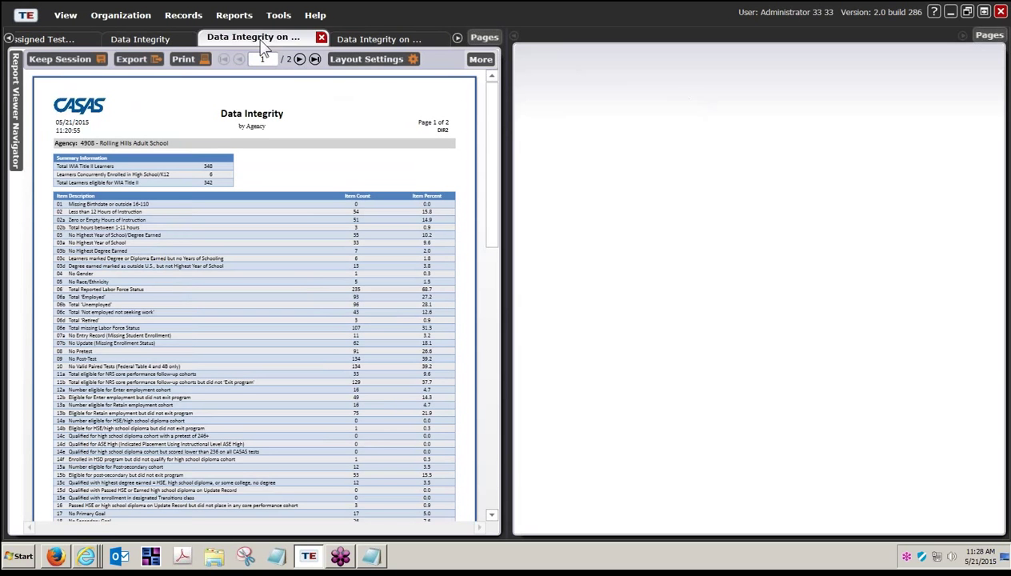
pyautogui.click(320, 38)
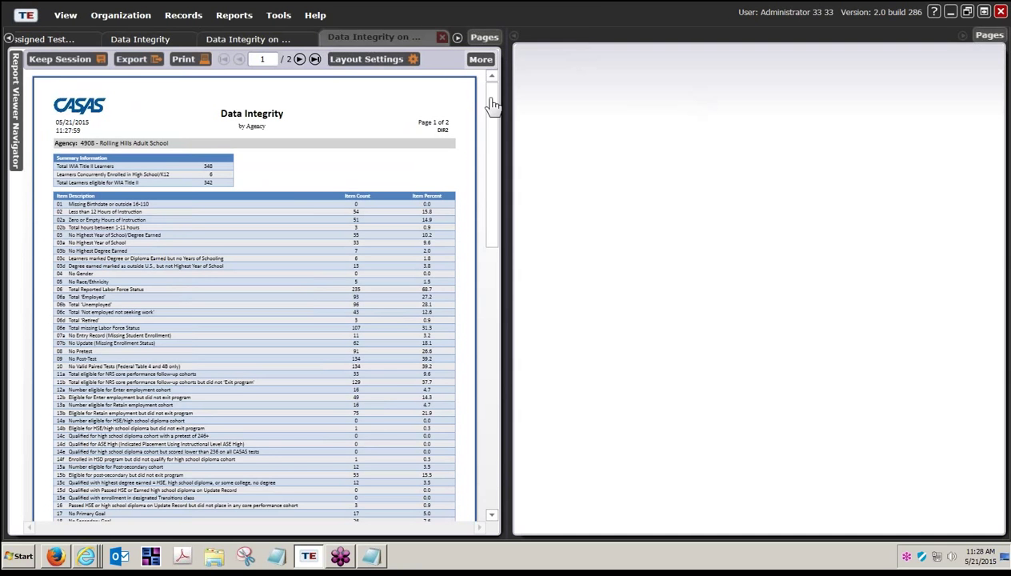
pyautogui.click(307, 39)
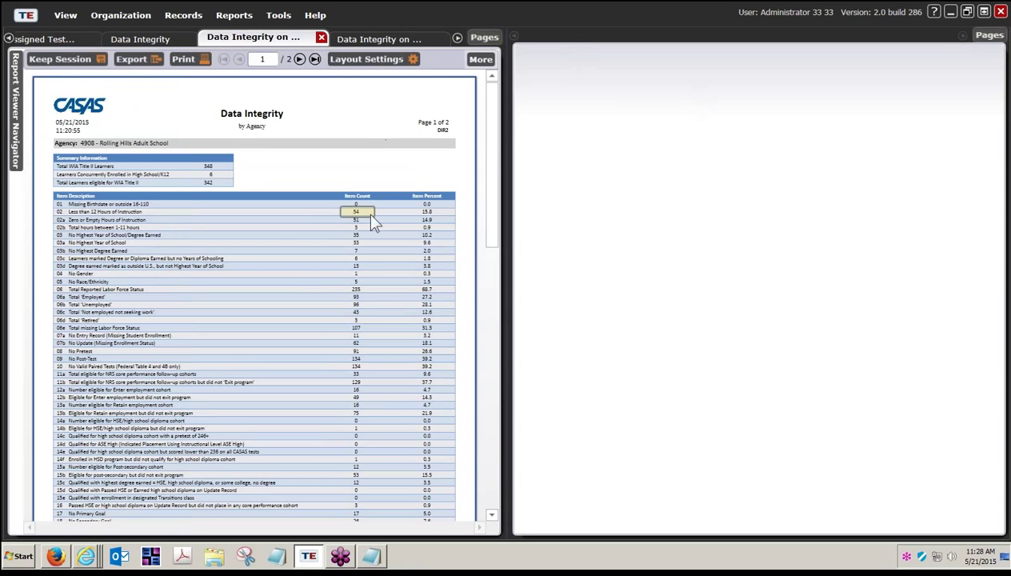
# Switch to Internet Explorer and look through the Data Integrity Report (DIR) documents in the CASAS TOPSpro Enterprise Help, reached through Training and Support
pyautogui.rightClick(89, 563)
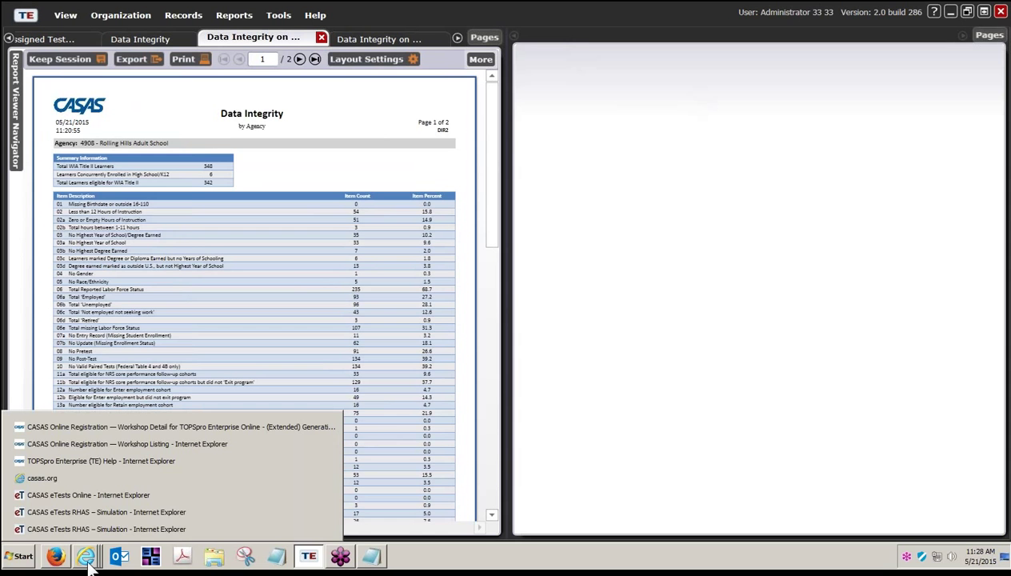
pyautogui.click(110, 443)
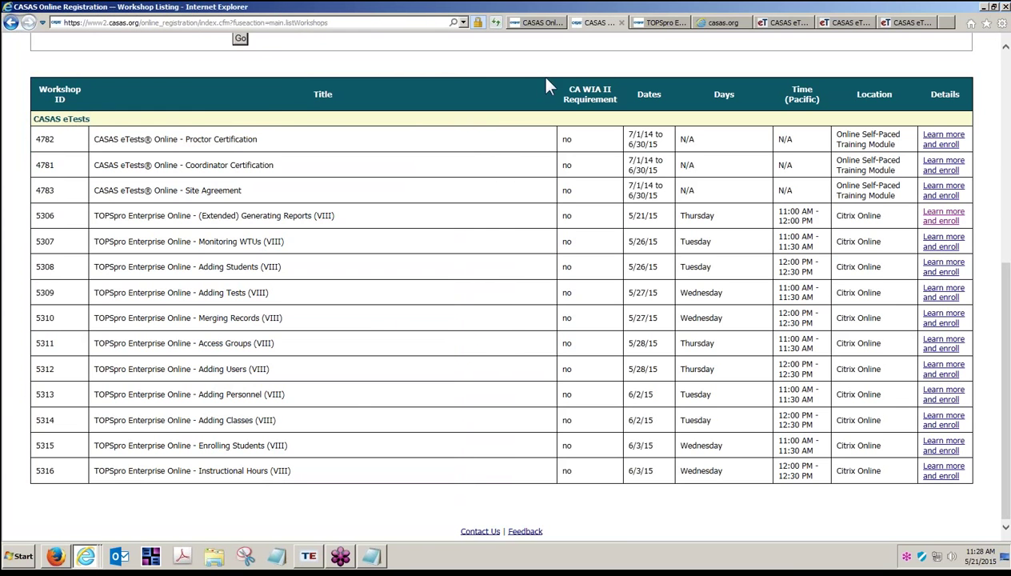
pyautogui.click(659, 23)
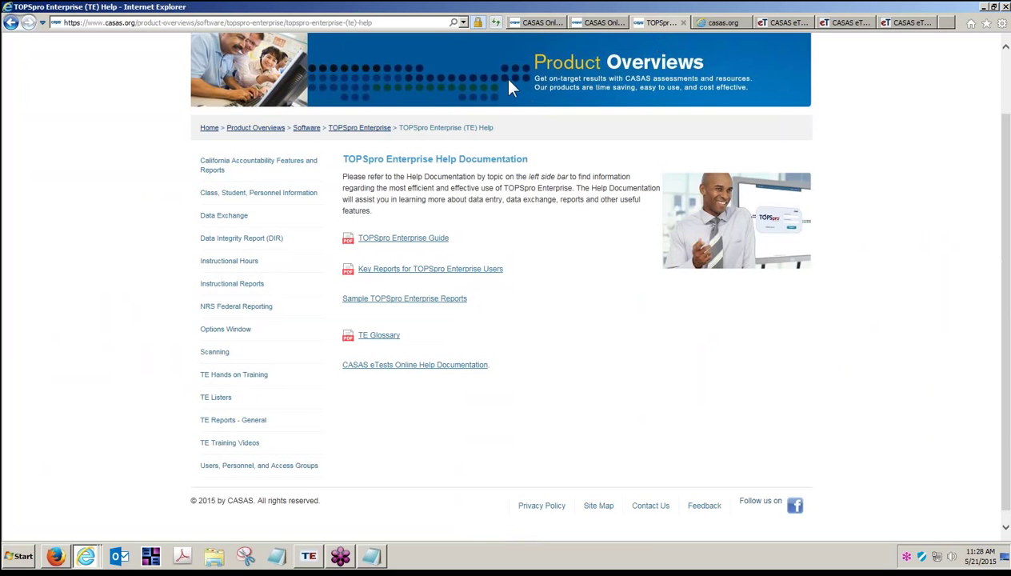
pyautogui.scroll(2, 448, 96)
pyautogui.click(356, 96)
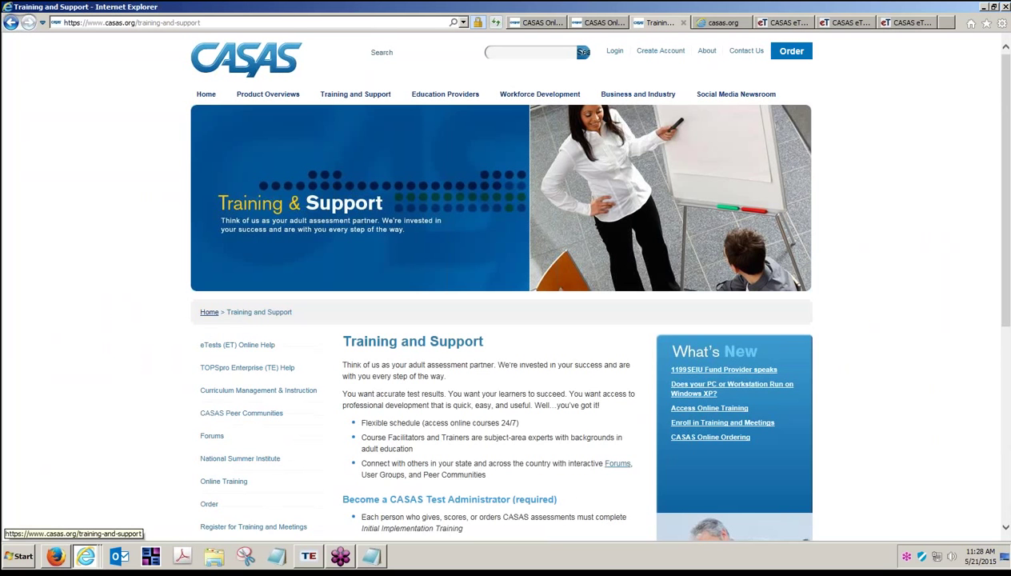
pyautogui.click(234, 368)
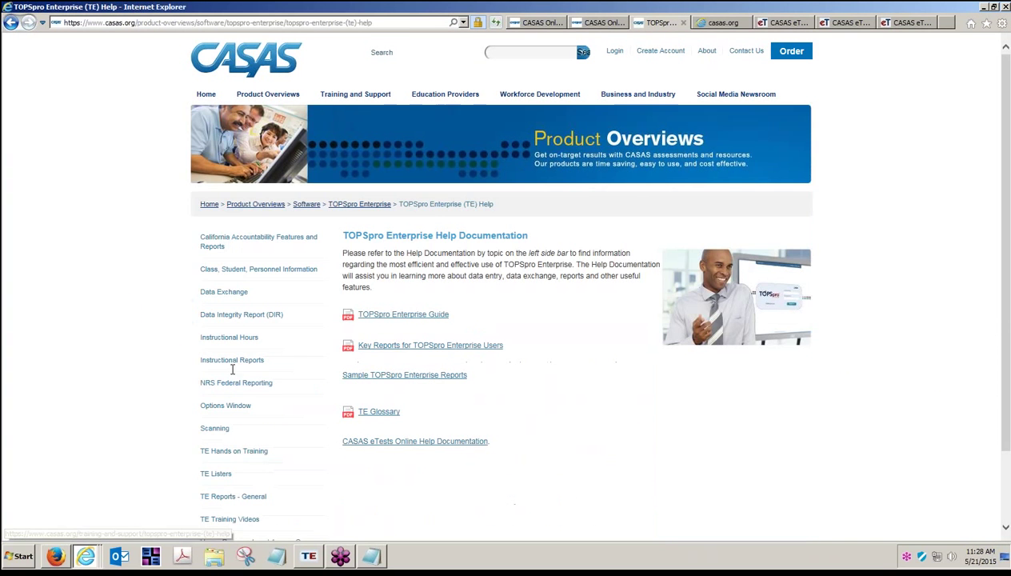
pyautogui.click(244, 318)
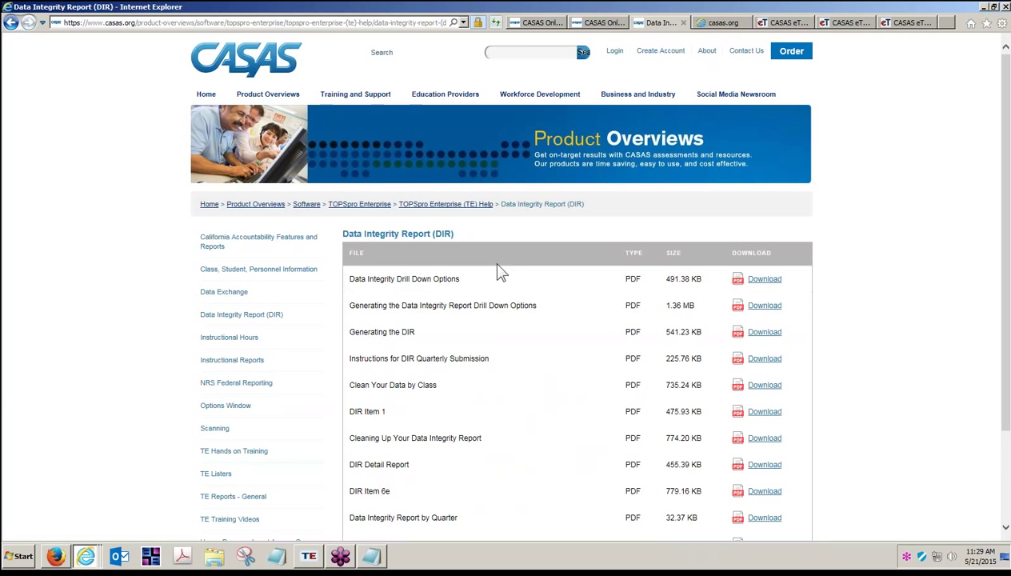
pyautogui.scroll(-1, 616, 364)
pyautogui.scroll(-3, 616, 372)
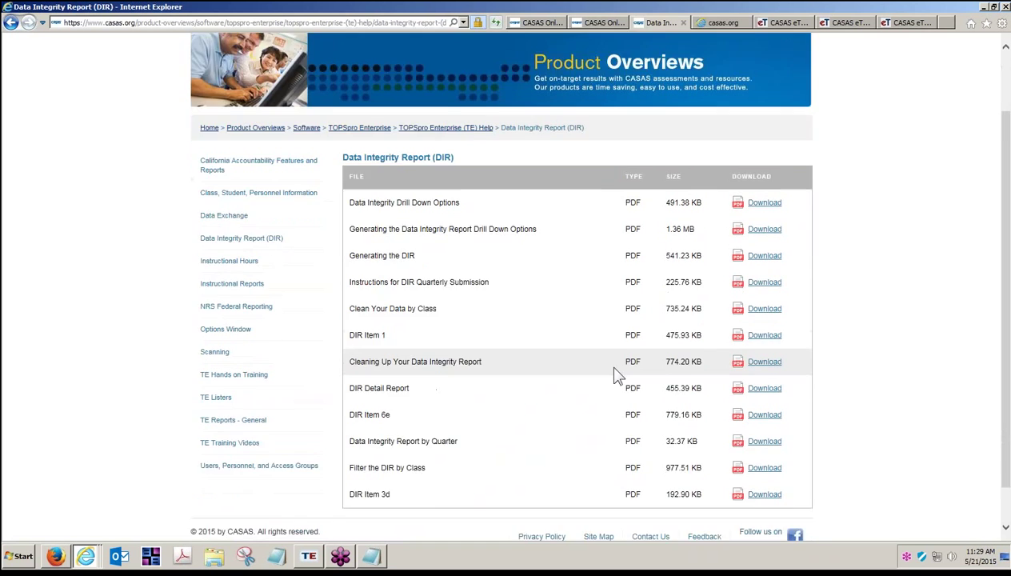
pyautogui.scroll(4, 616, 372)
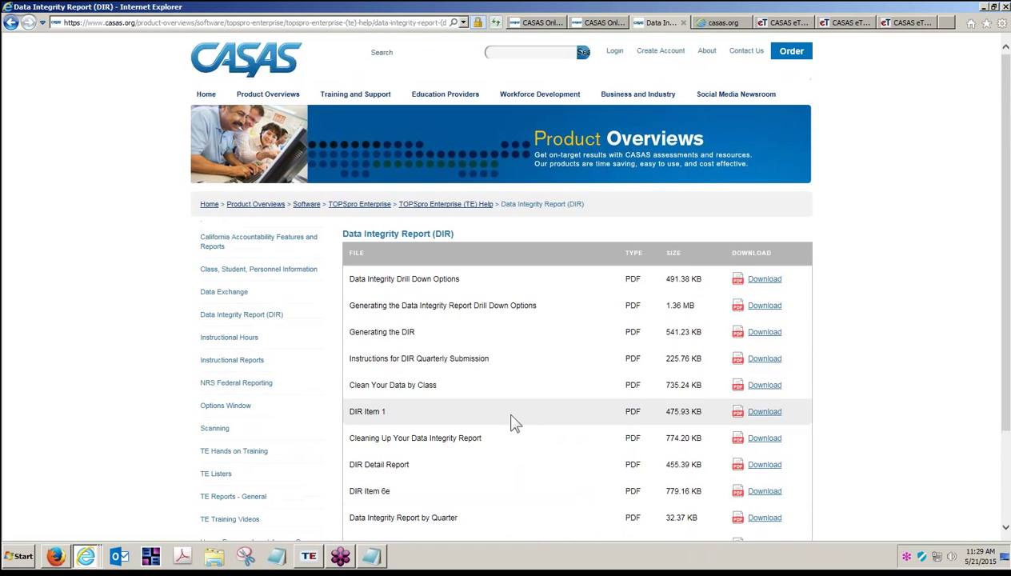
pyautogui.scroll(-3, 514, 424)
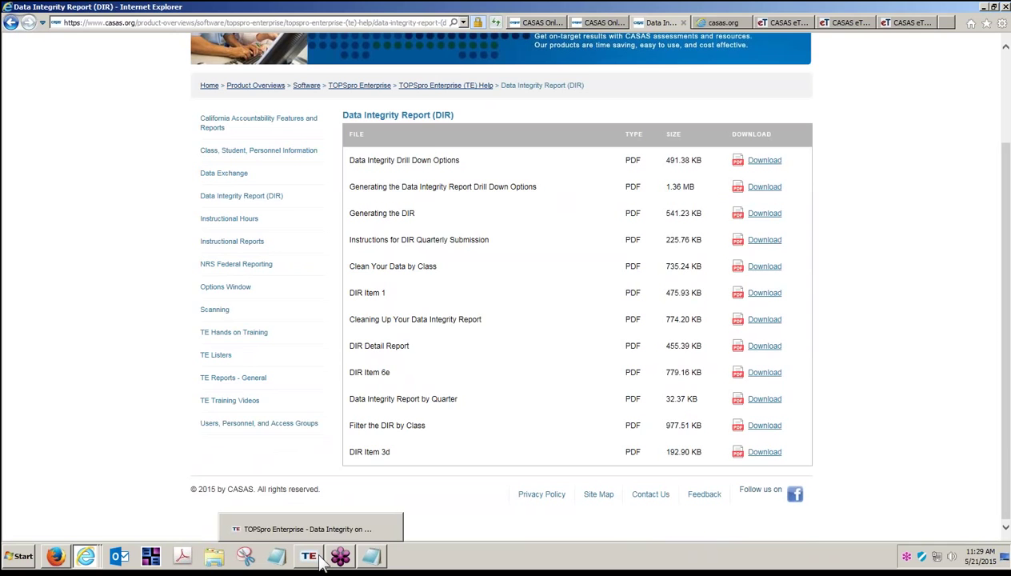
# Return to TOPSpro Enterprise and close the empty page group and the page group holding all open report pages
pyautogui.click(322, 561)
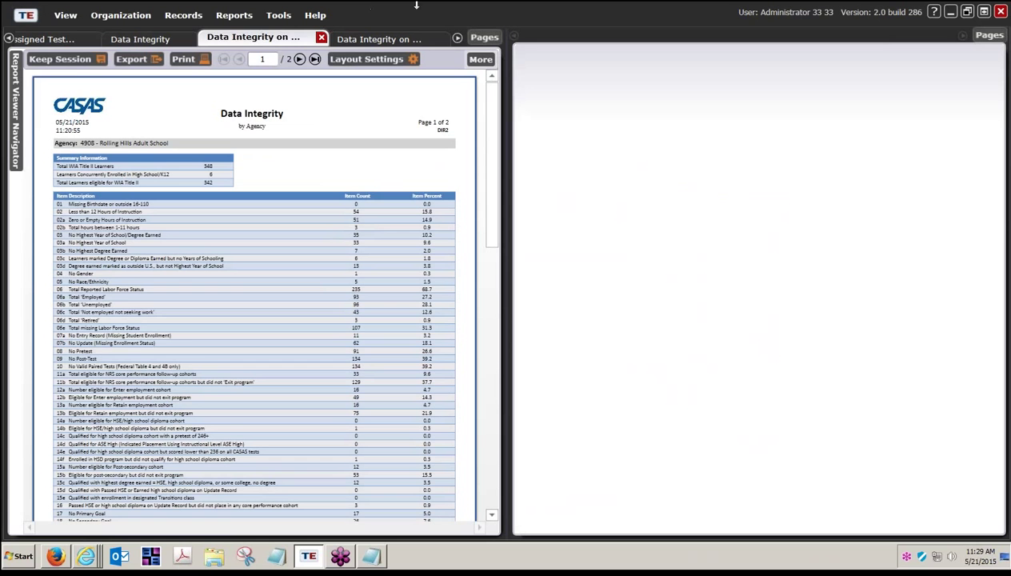
pyautogui.click(989, 35)
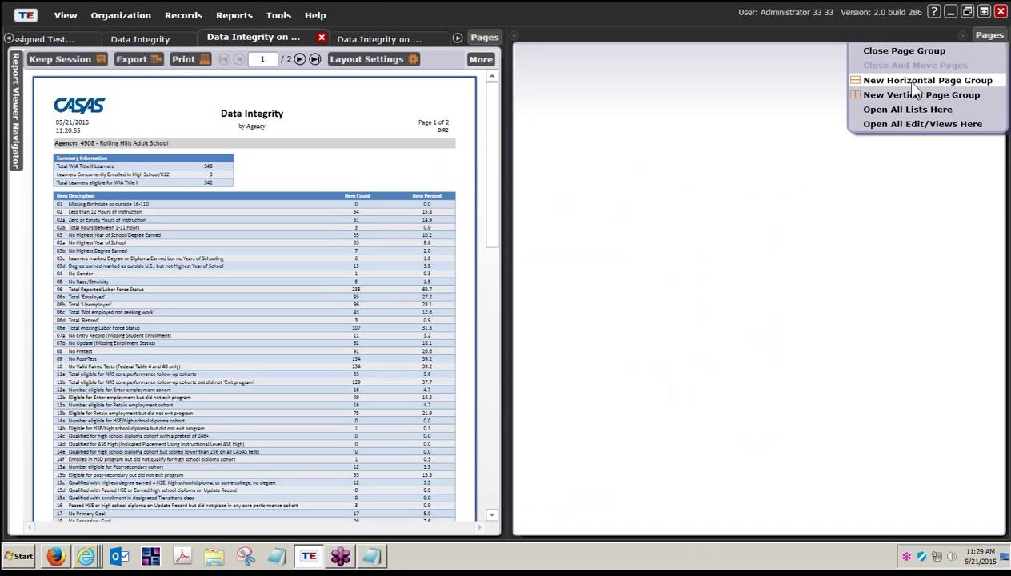
pyautogui.click(955, 52)
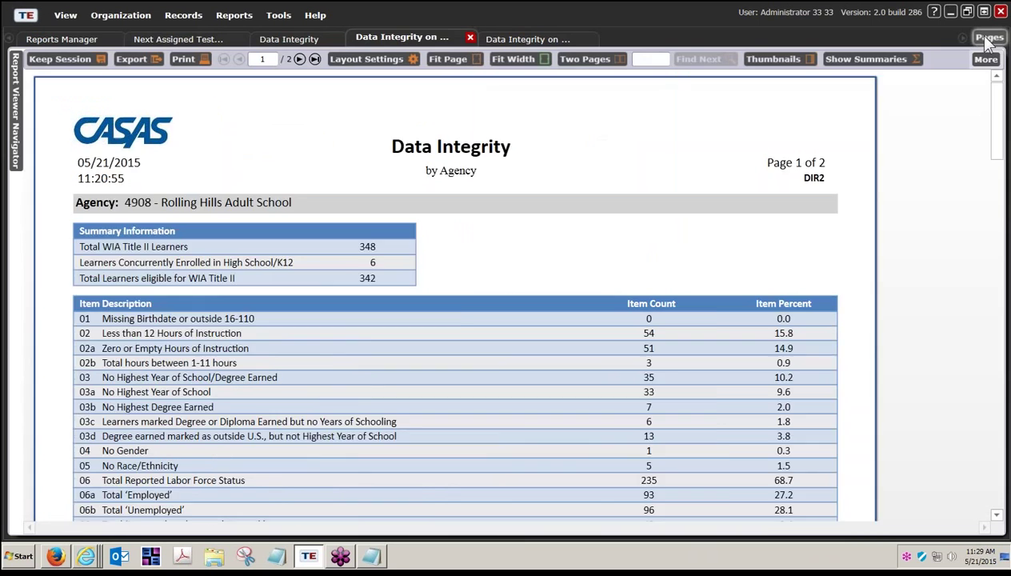
pyautogui.click(990, 37)
pyautogui.click(931, 52)
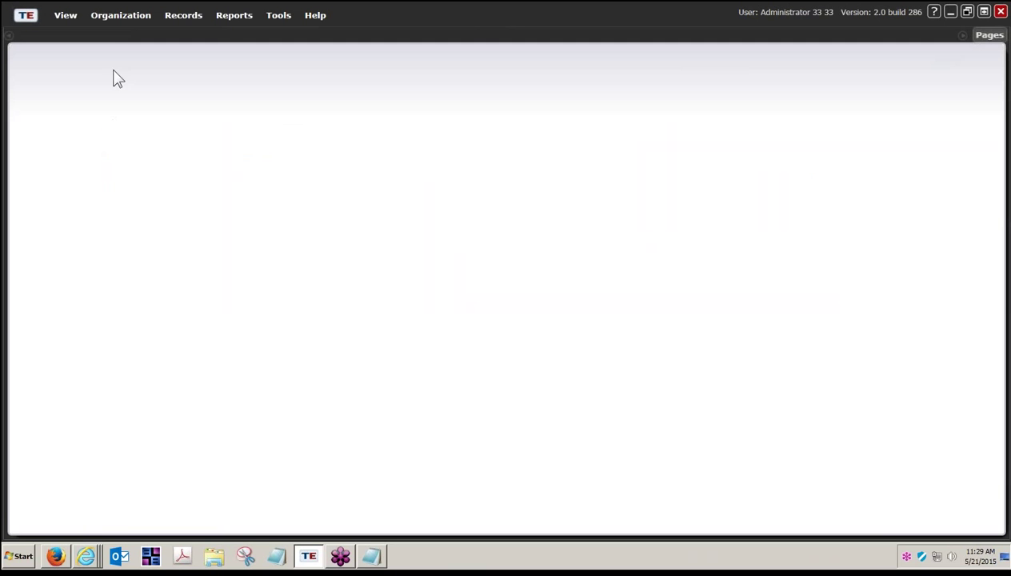
# Open the setup page for the federal report NRS Tables 1-12
pyautogui.click(221, 16)
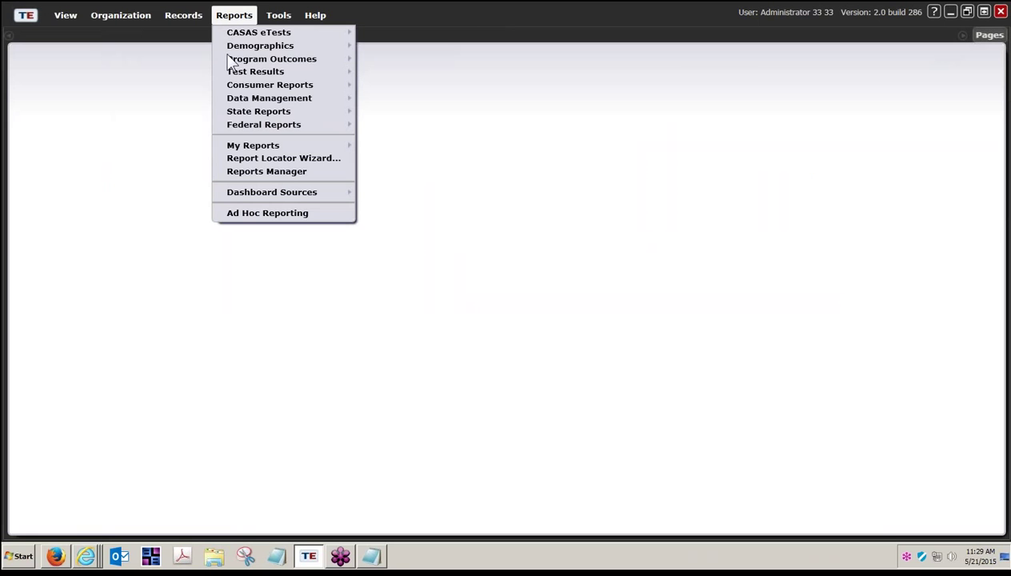
pyautogui.moveTo(252, 124)
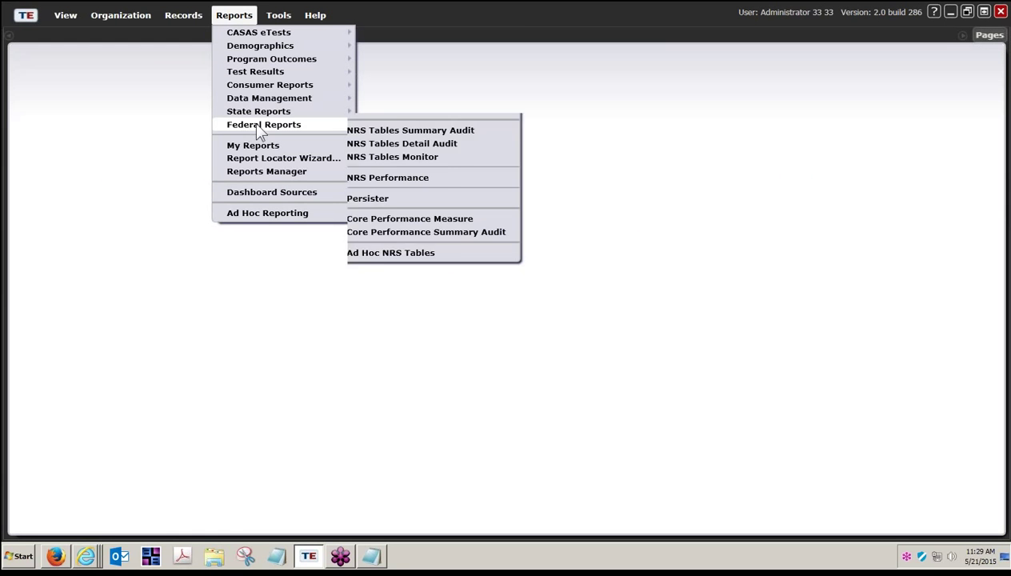
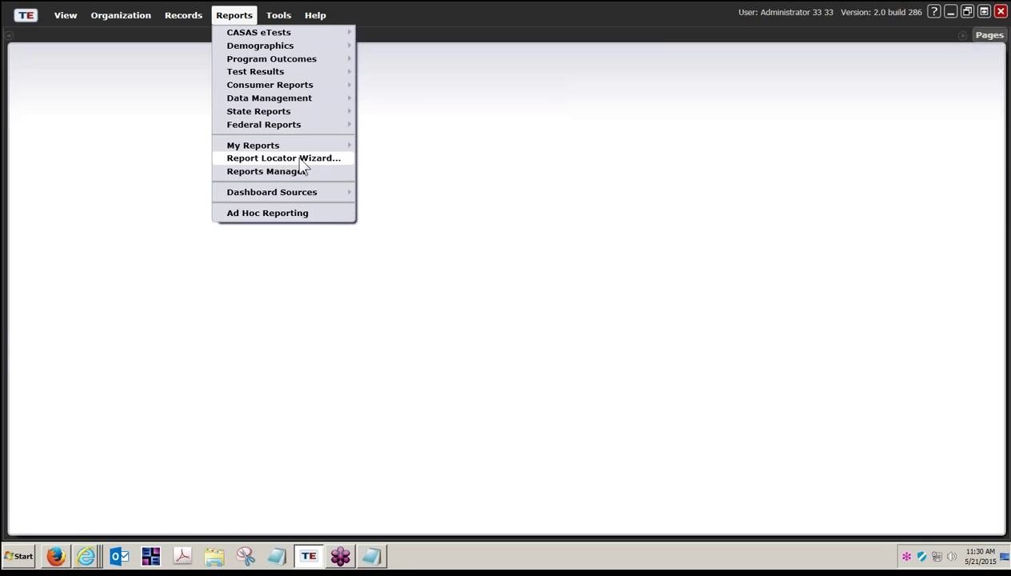
pyautogui.moveTo(307, 144)
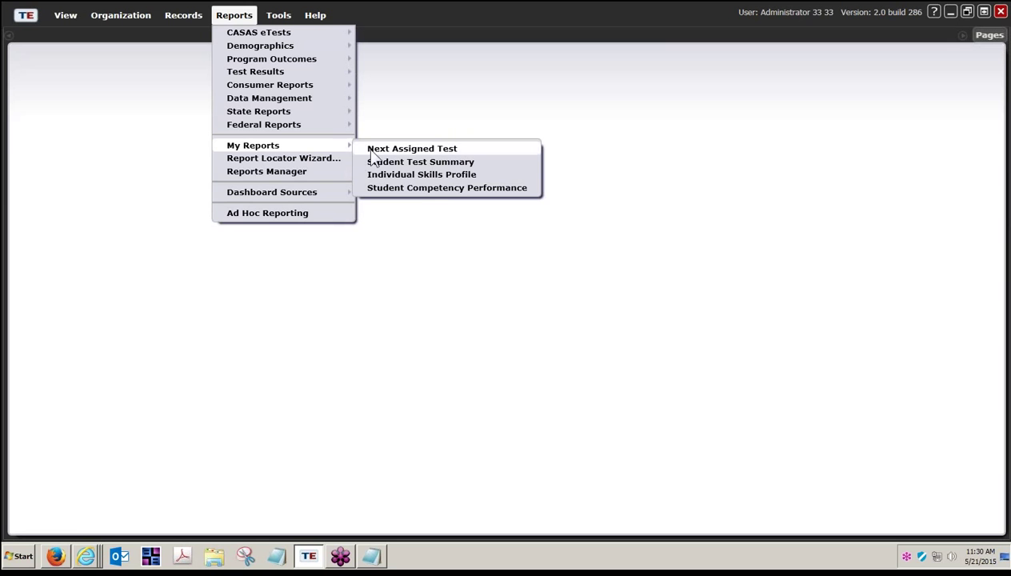
pyautogui.moveTo(330, 126)
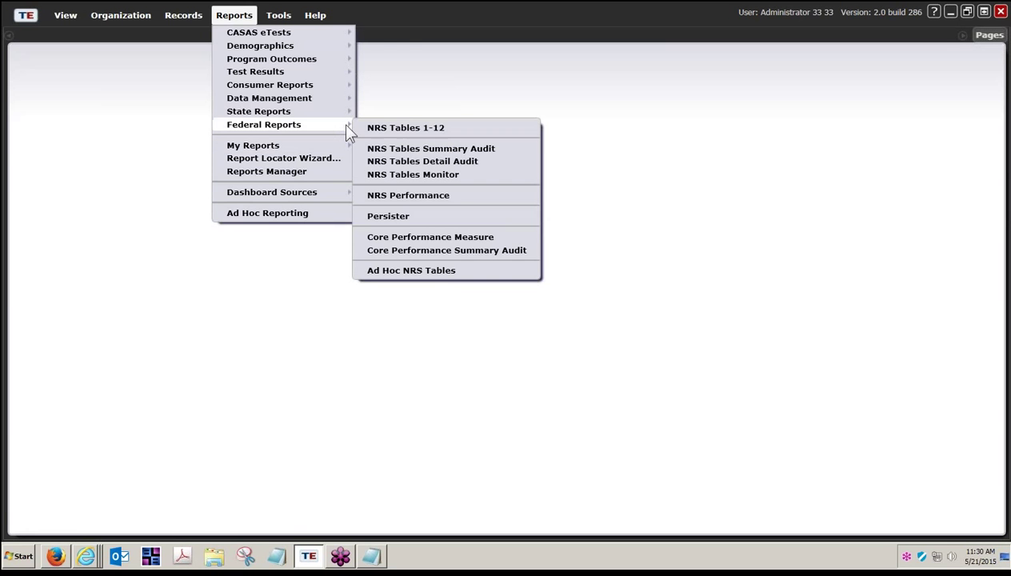
pyautogui.click(381, 131)
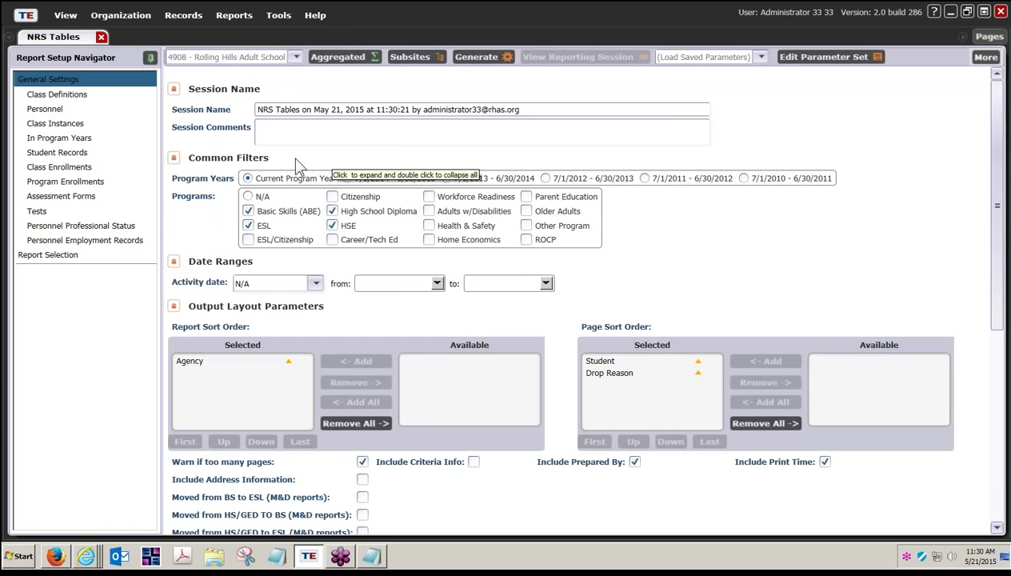
# Limit the report selection to NRS Table 4B by deselecting all tables and selecting only that one
pyautogui.click(64, 263)
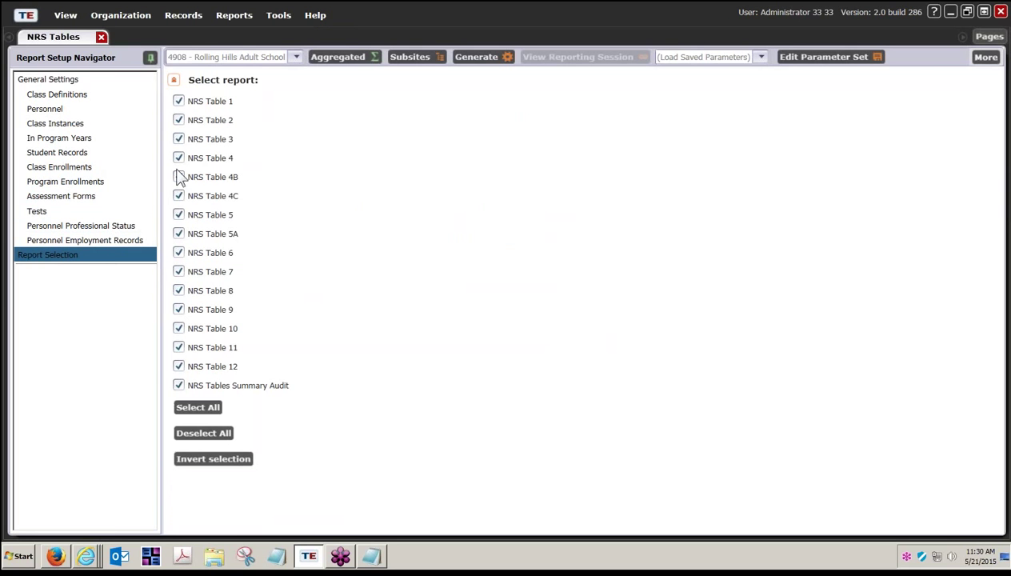
pyautogui.click(173, 81)
pyautogui.click(174, 81)
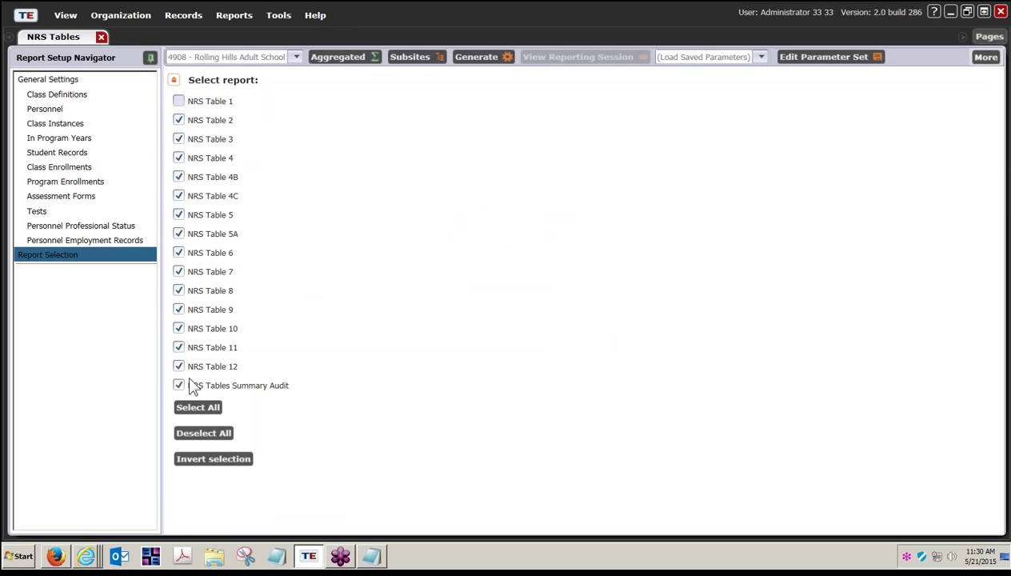
pyautogui.click(196, 436)
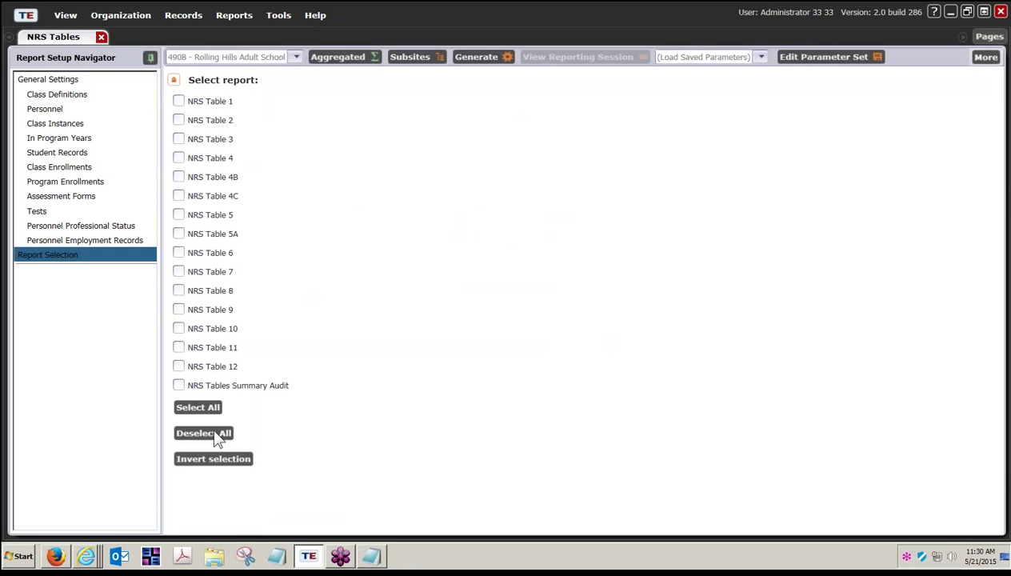
pyautogui.click(178, 177)
# Generate NRS Table 4B and drill down from ABE Intermediate Low, Number Completed Level, to its Students - In Program Years population
pyautogui.click(487, 59)
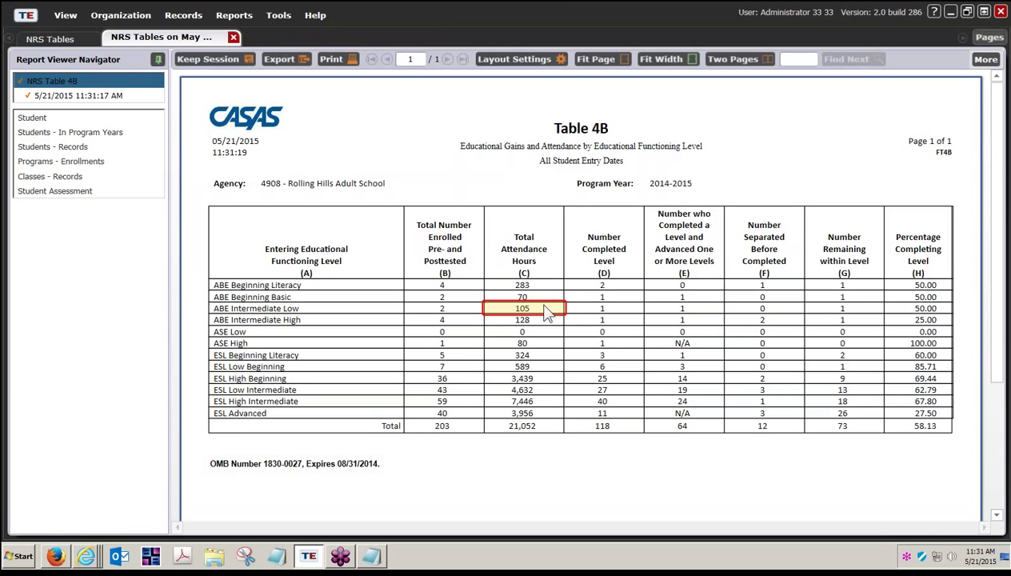
pyautogui.rightClick(615, 327)
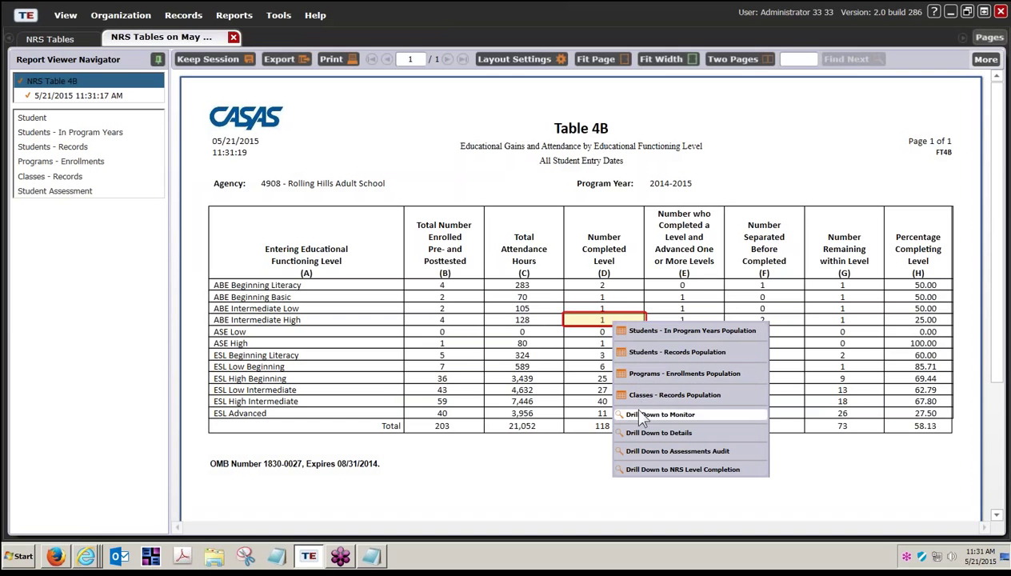
pyautogui.click(608, 308)
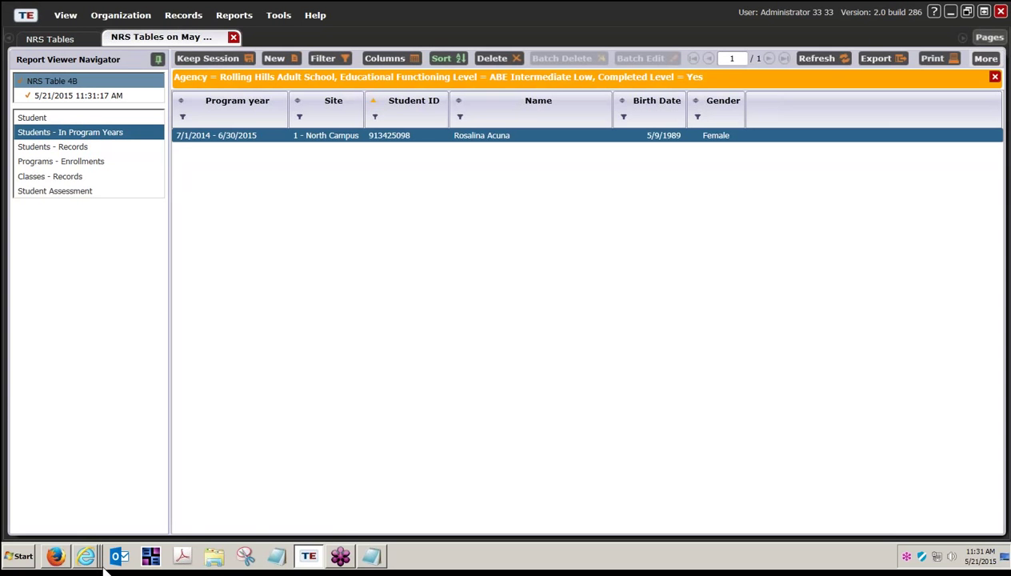
# Switch to Internet Explorer and open the NRS Federal Reporting topic in the TOPSpro Enterprise Help
pyautogui.moveTo(100, 564)
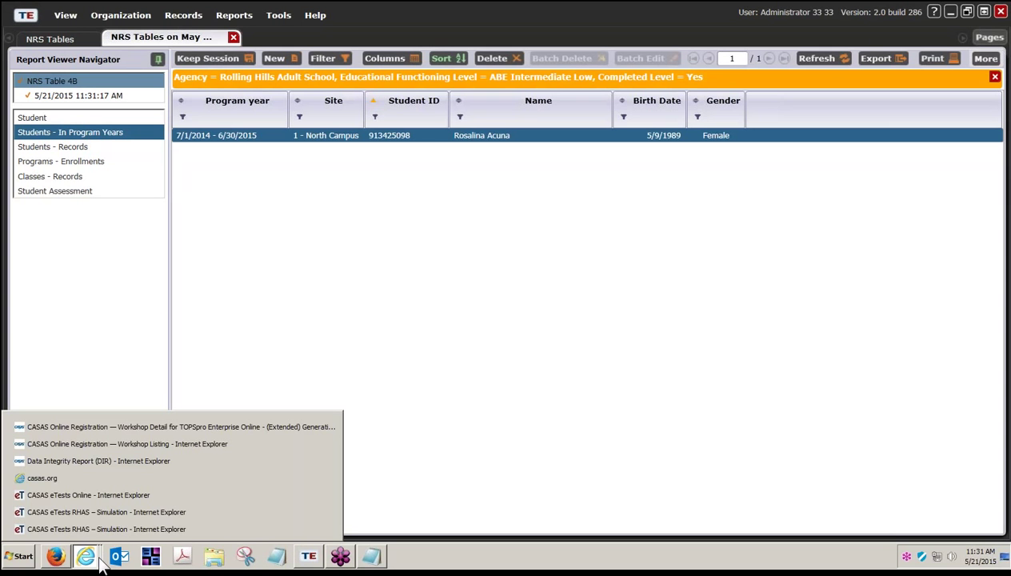
pyautogui.click(100, 461)
pyautogui.scroll(3, 406, 216)
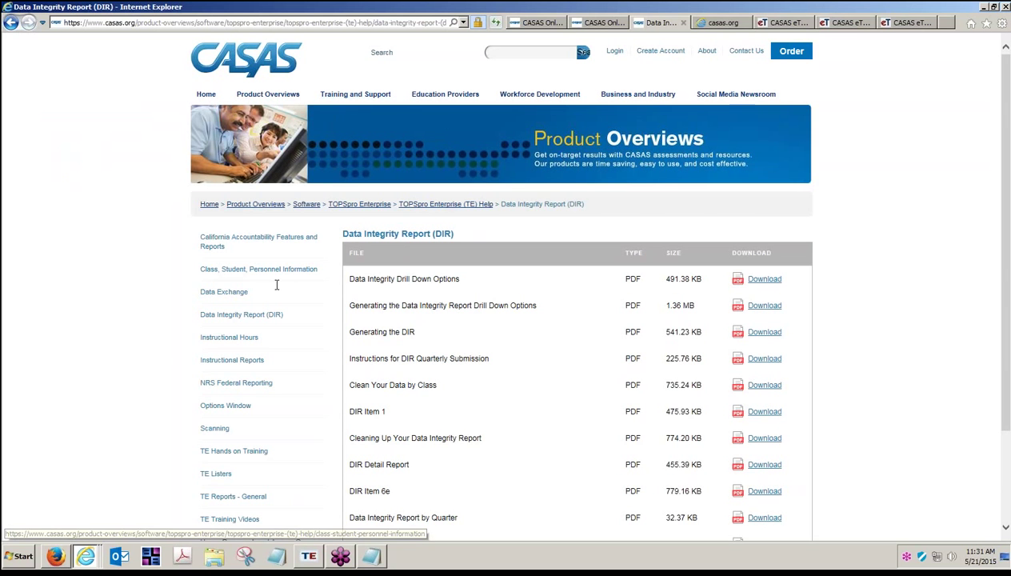
pyautogui.scroll(-2, 255, 332)
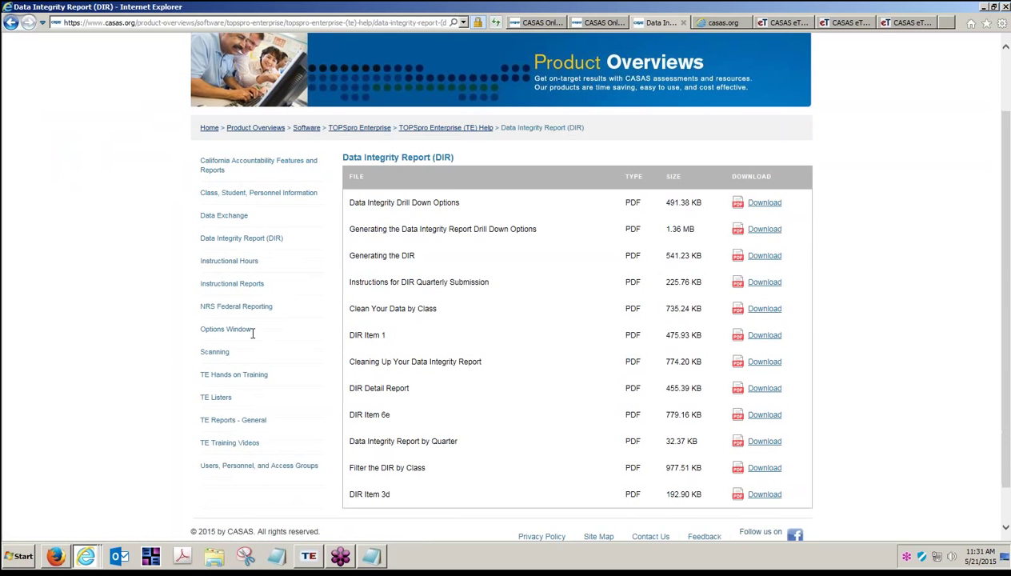
pyautogui.click(239, 308)
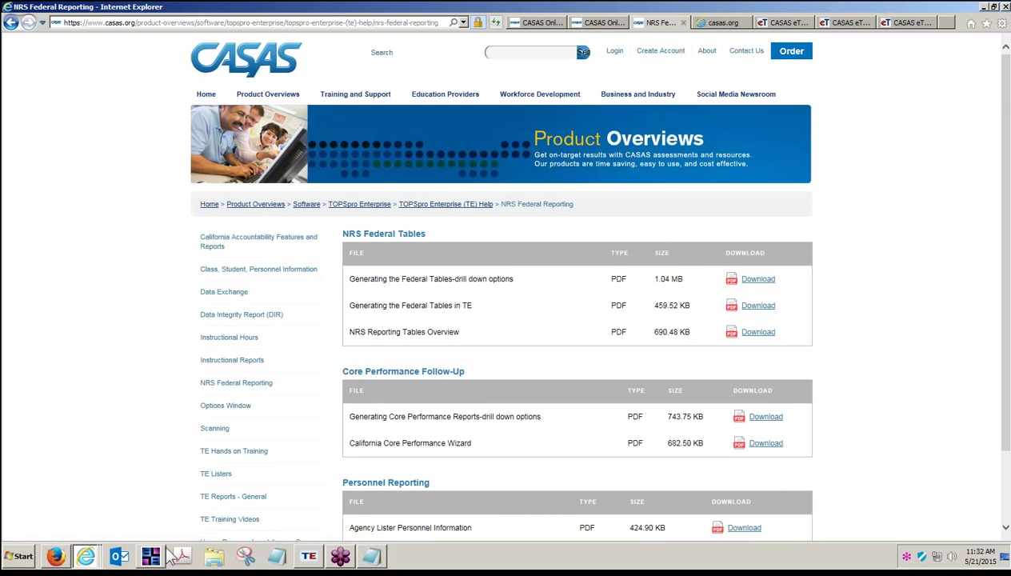
# Switch back to TOPSpro Enterprise and return from the drilled-down student list to the Table 4B report
pyautogui.click(308, 557)
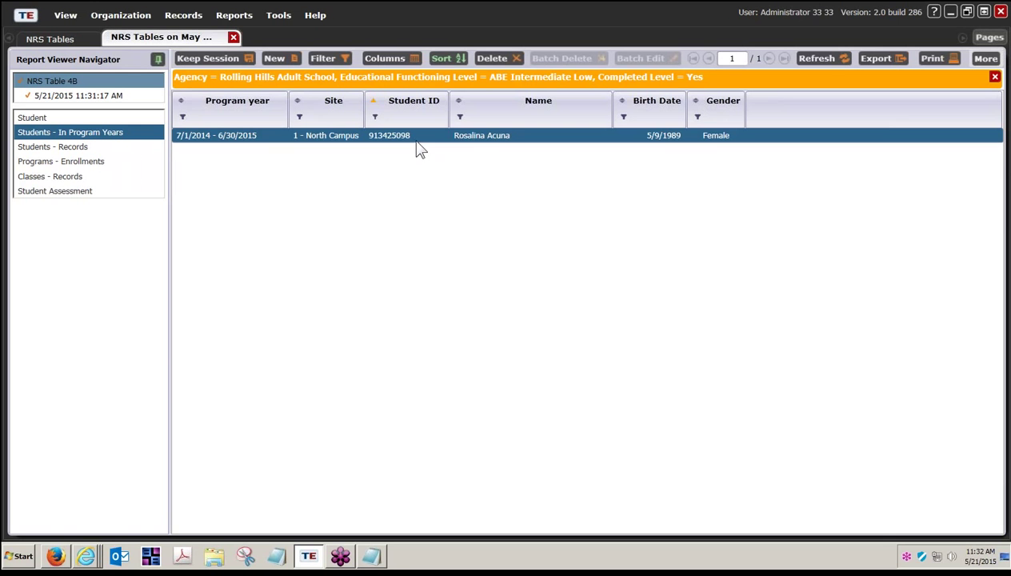
pyautogui.click(290, 85)
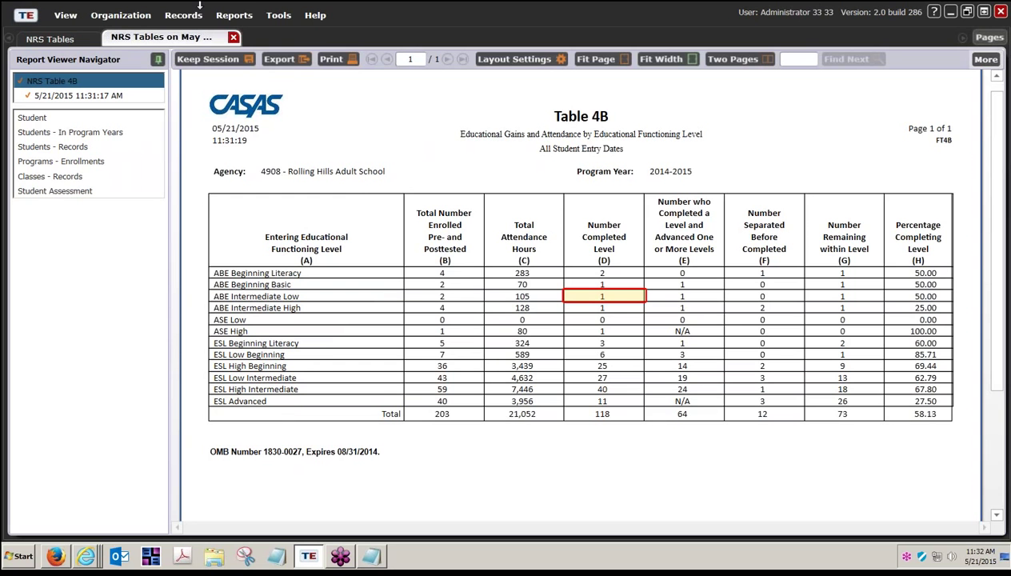
# Generate a Demographic Summary report with the chart type set to pie charts
pyautogui.click(233, 17)
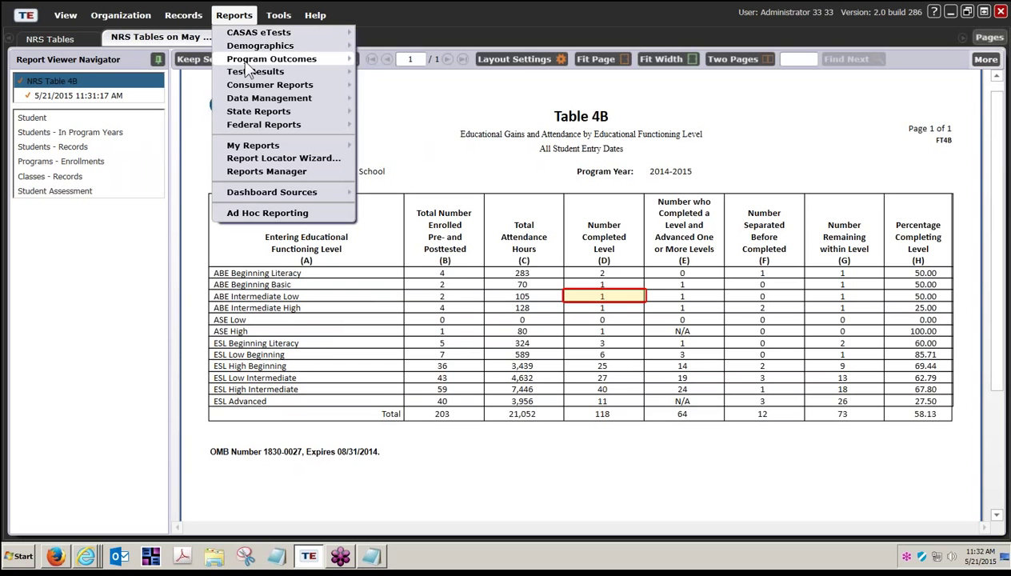
pyautogui.moveTo(284, 47)
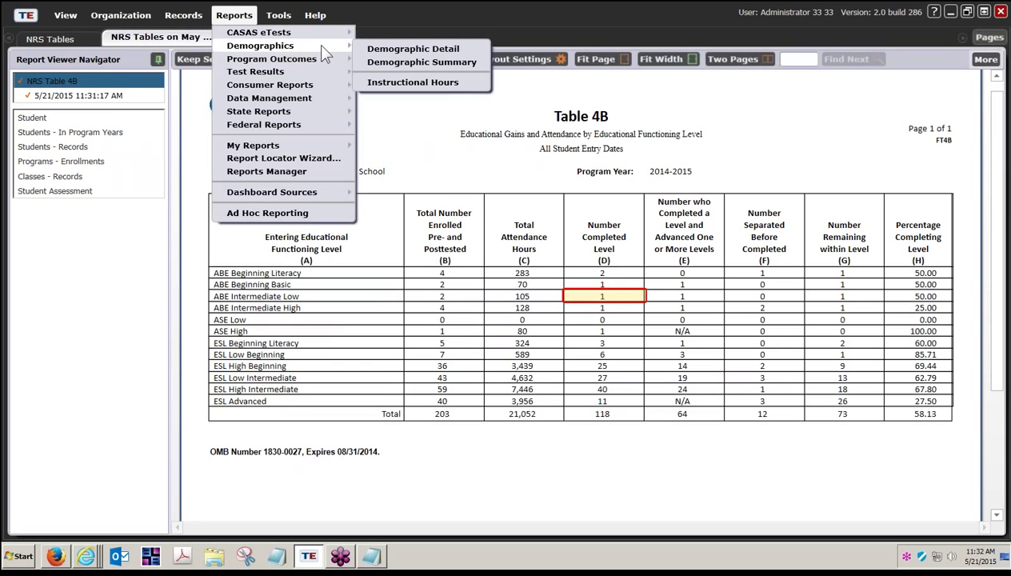
pyautogui.click(387, 64)
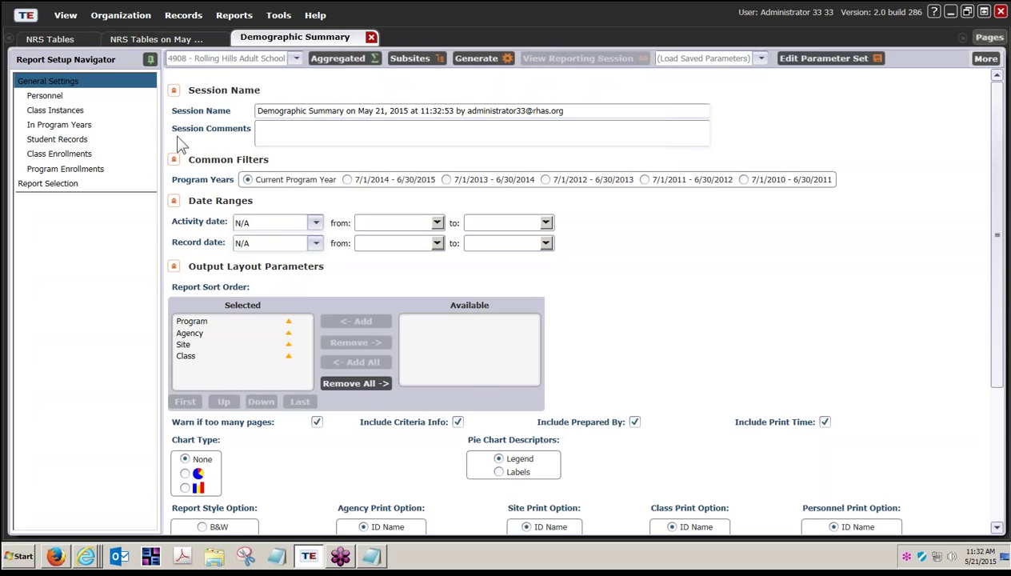
pyautogui.scroll(-1, 235, 251)
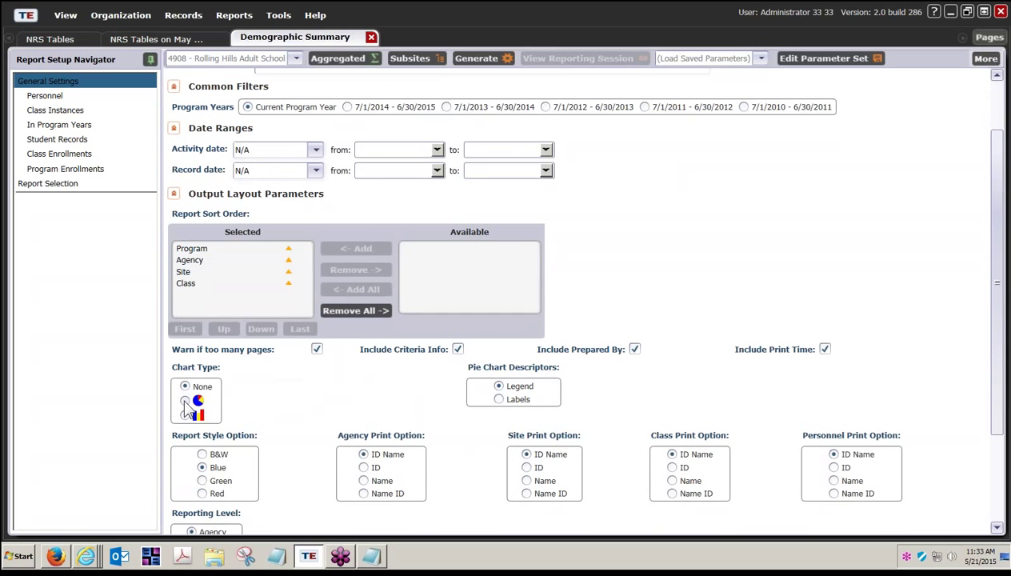
pyautogui.click(186, 399)
pyautogui.click(485, 62)
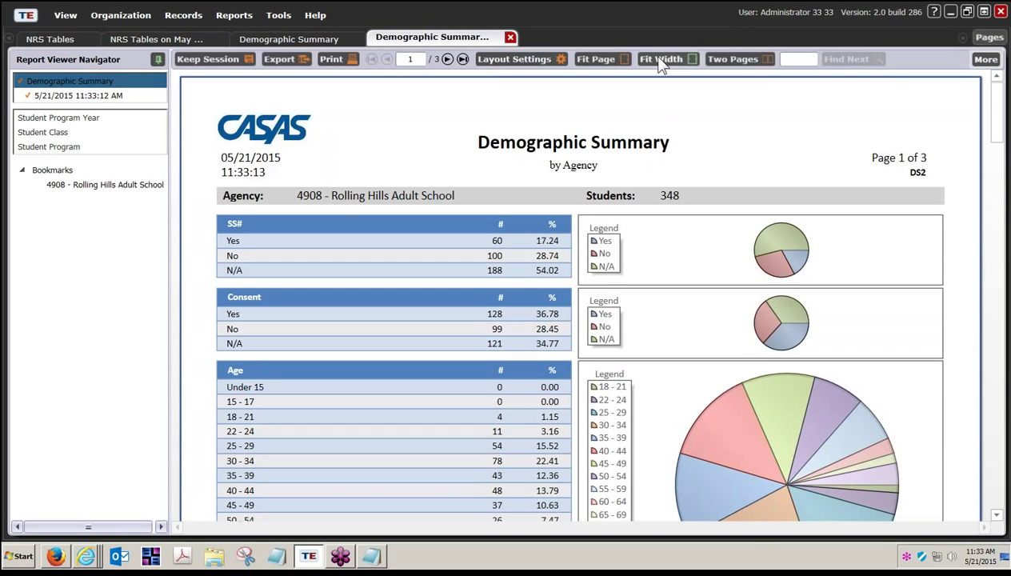
# Show the Demographic Summary as a full page and as two pages side by side, with the Report Viewer Navigator collapsed
pyautogui.click(606, 60)
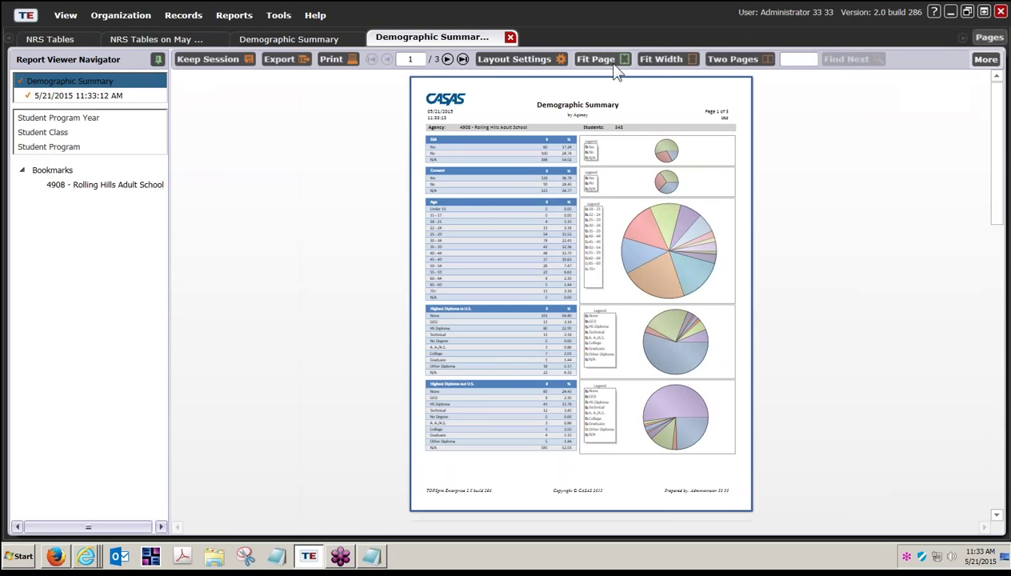
pyautogui.click(729, 63)
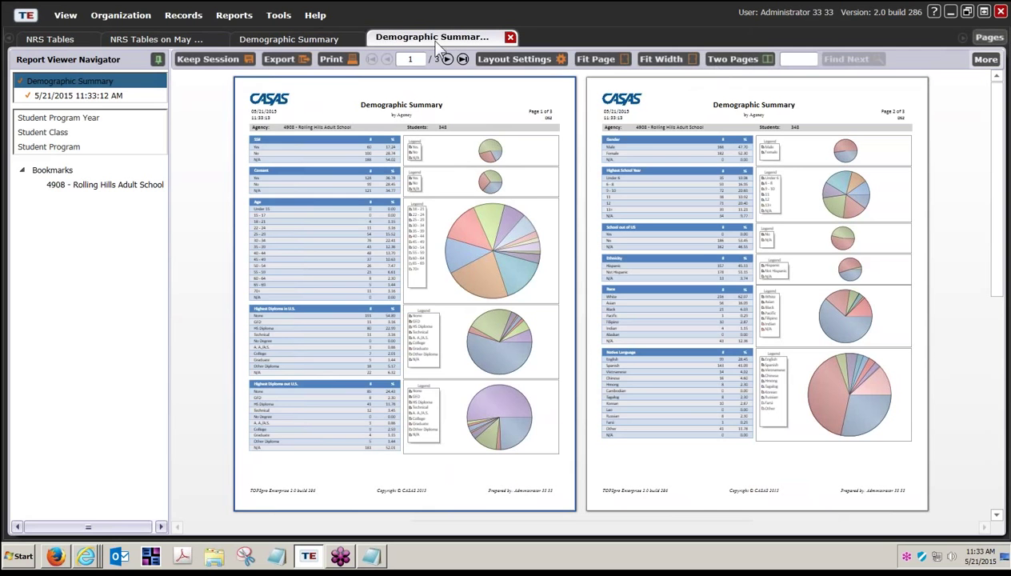
pyautogui.click(159, 60)
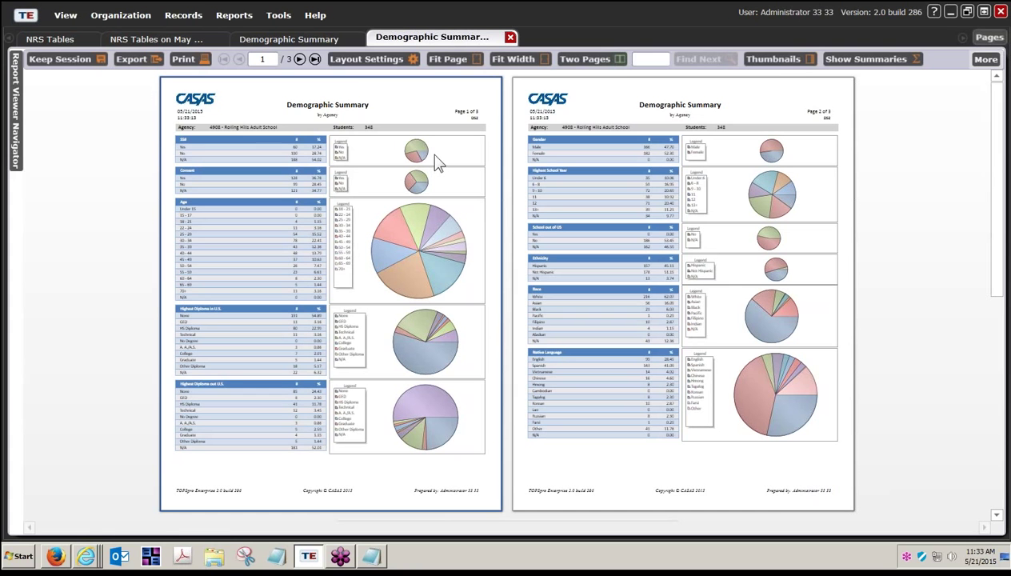
# Open the setup page for the Learning Gains Comparison test results report
pyautogui.click(234, 15)
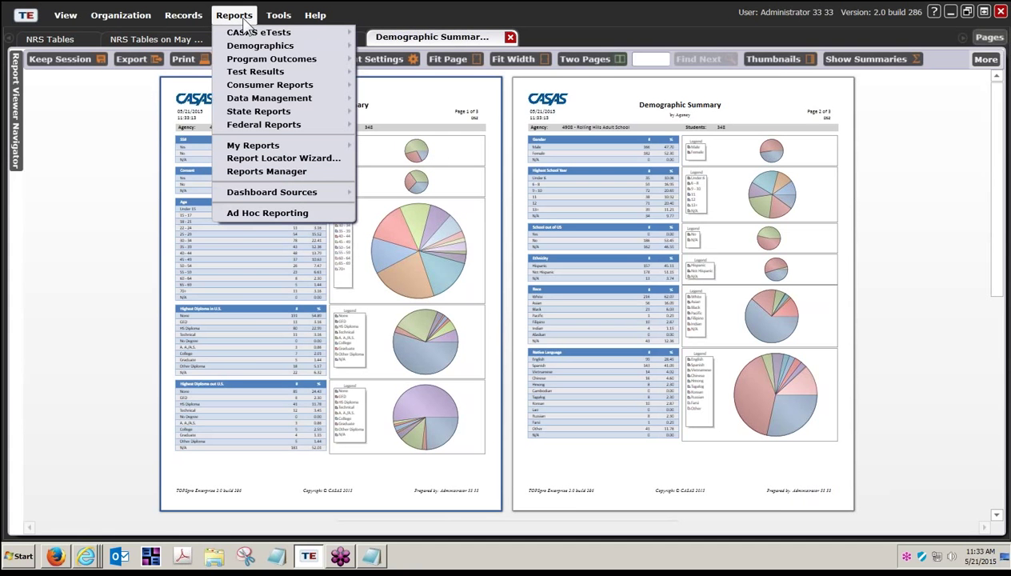
pyautogui.moveTo(254, 76)
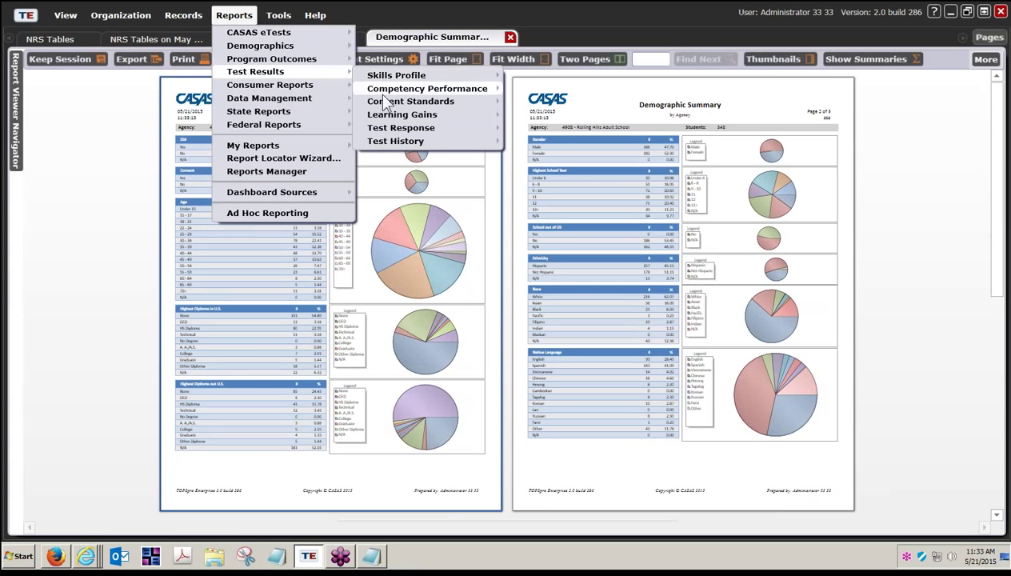
pyautogui.moveTo(390, 120)
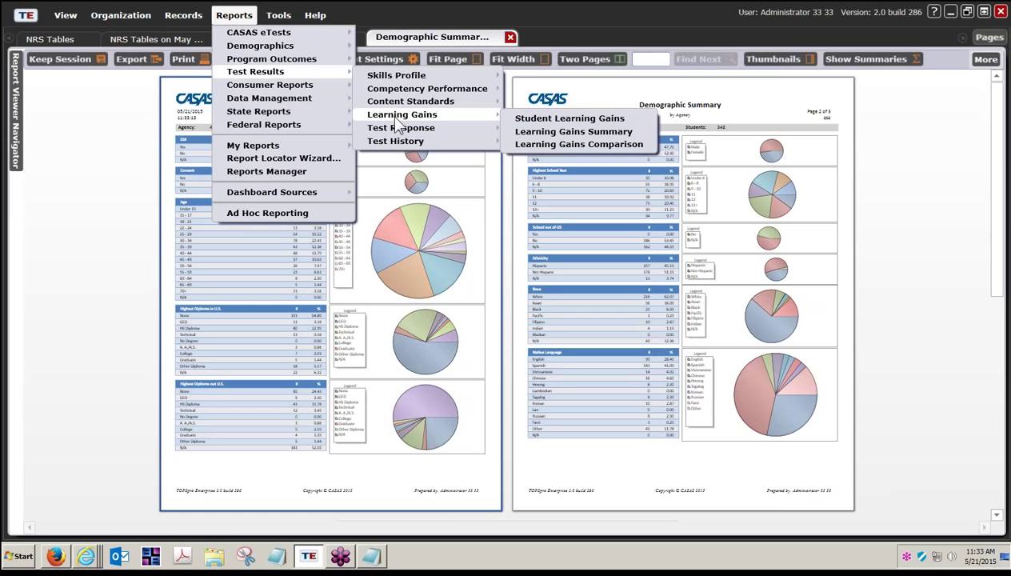
pyautogui.click(525, 147)
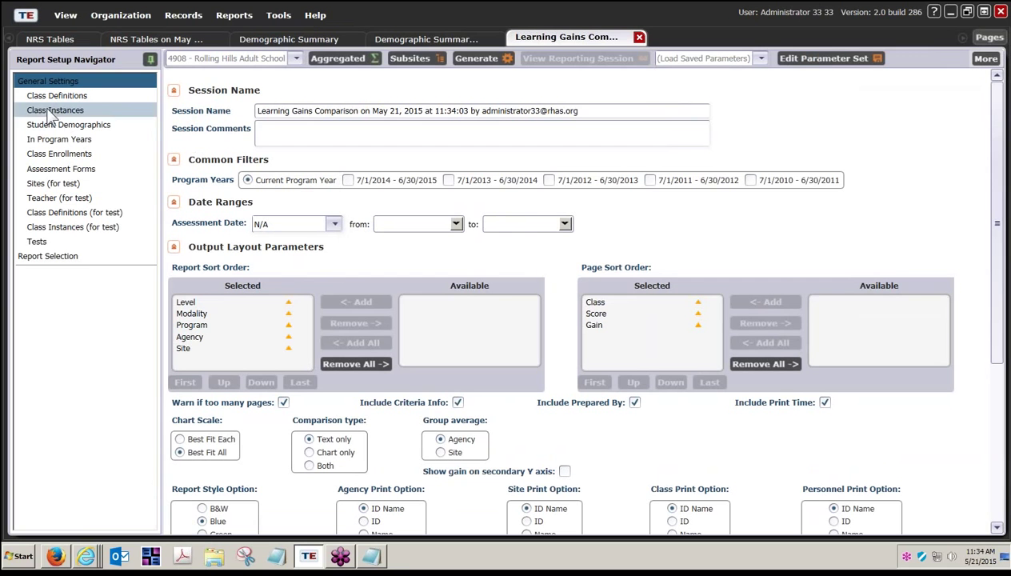
pyautogui.click(309, 140)
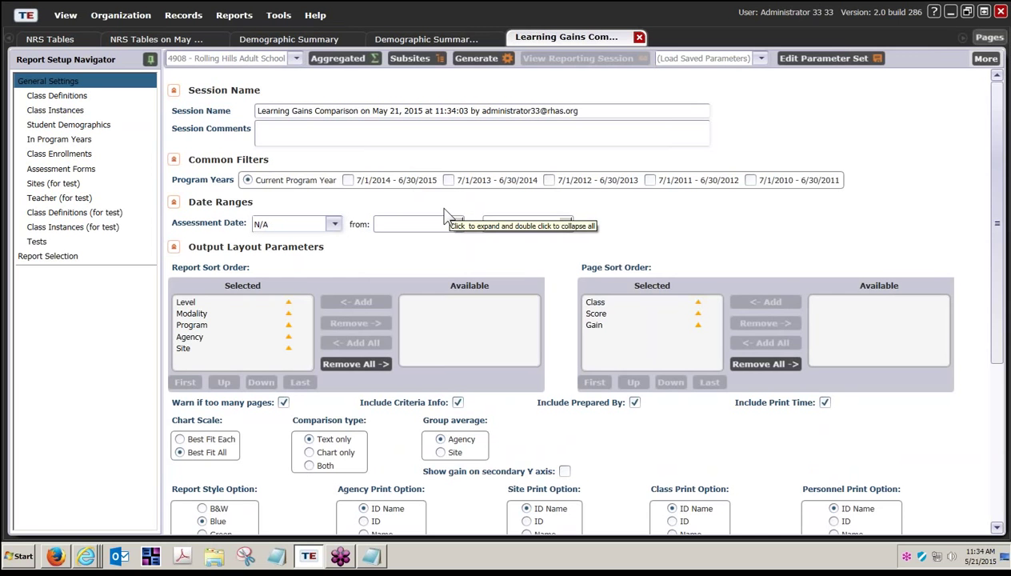
# Set the comparison type to Chart only and generate the Learning Gains Comparison report
pyautogui.scroll(-1, 448, 228)
pyautogui.scroll(-1, 448, 228)
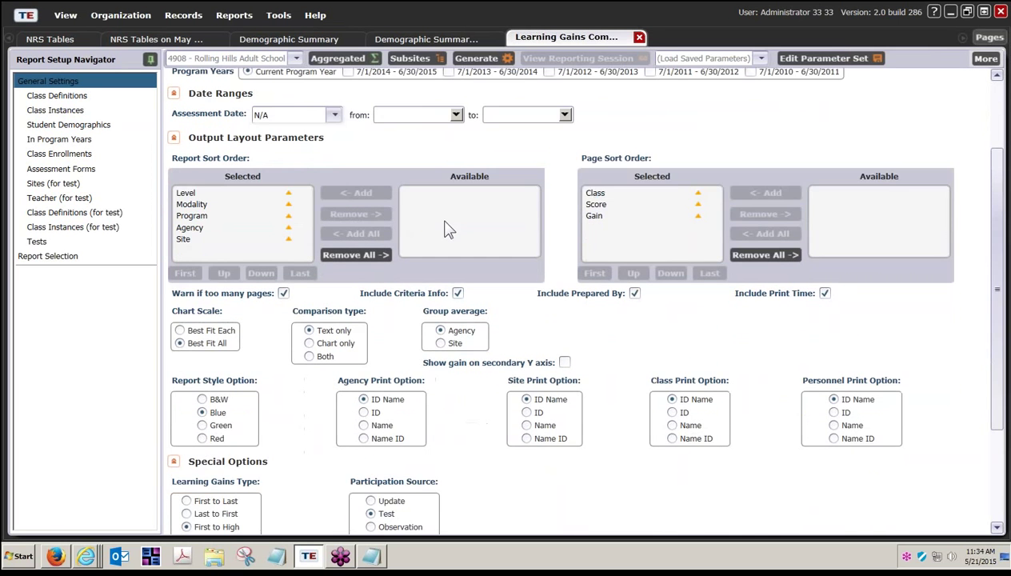
pyautogui.scroll(2, 468, 335)
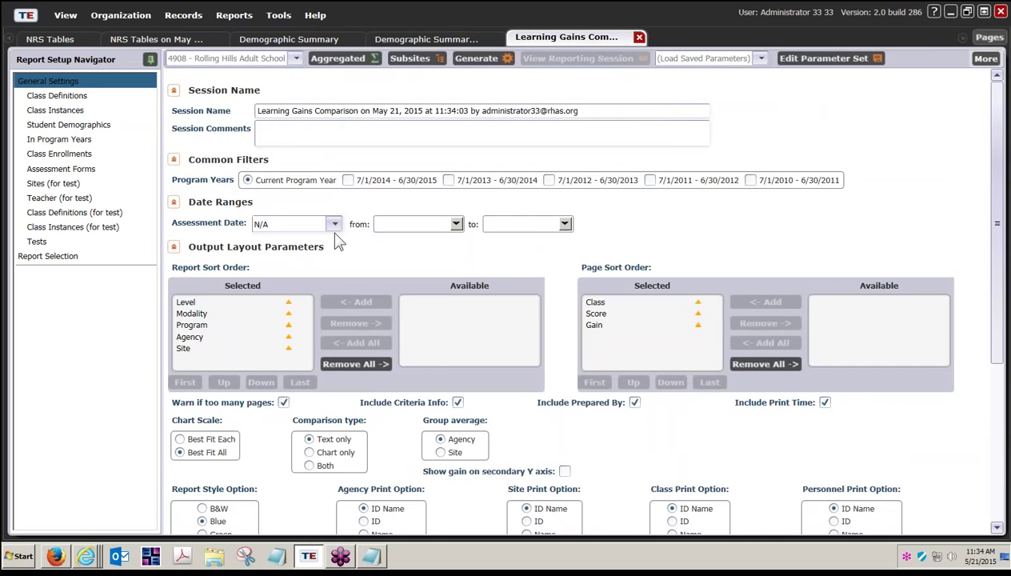
pyautogui.scroll(-2, 363, 254)
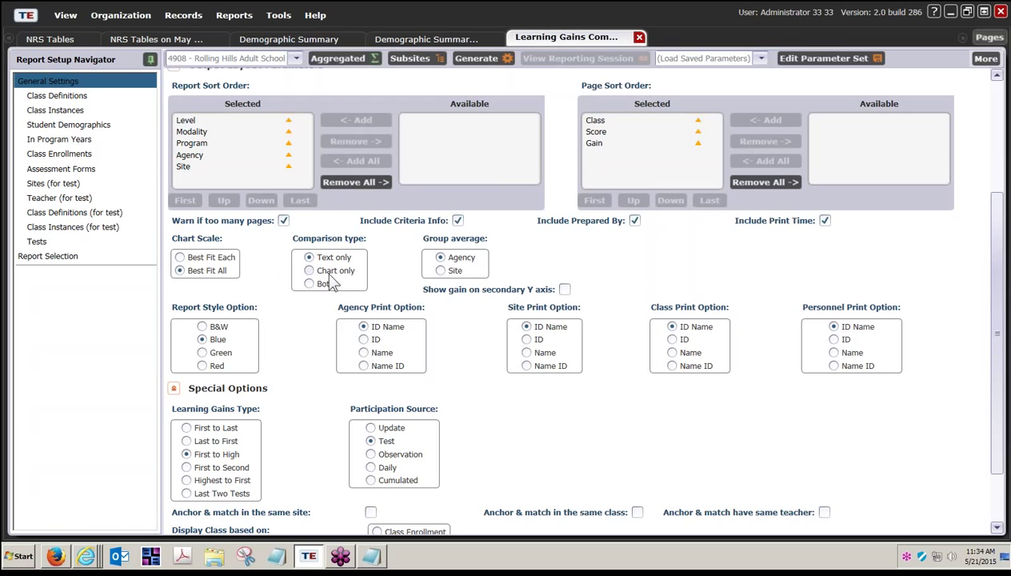
pyautogui.click(311, 272)
pyautogui.click(480, 59)
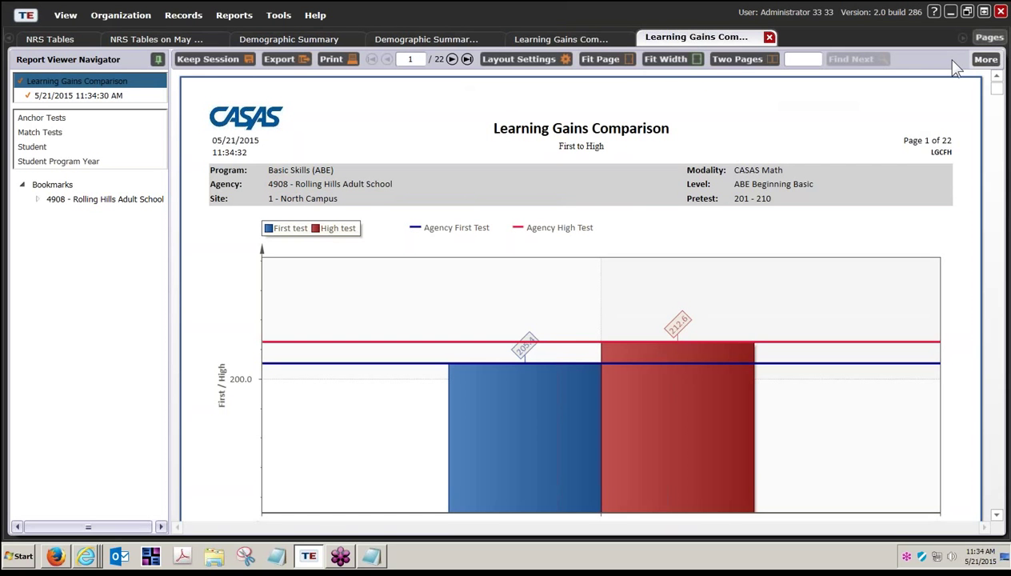
# Show page thumbnails beside the Learning Gains Comparison report and collapse the Report Viewer Navigator
pyautogui.click(983, 60)
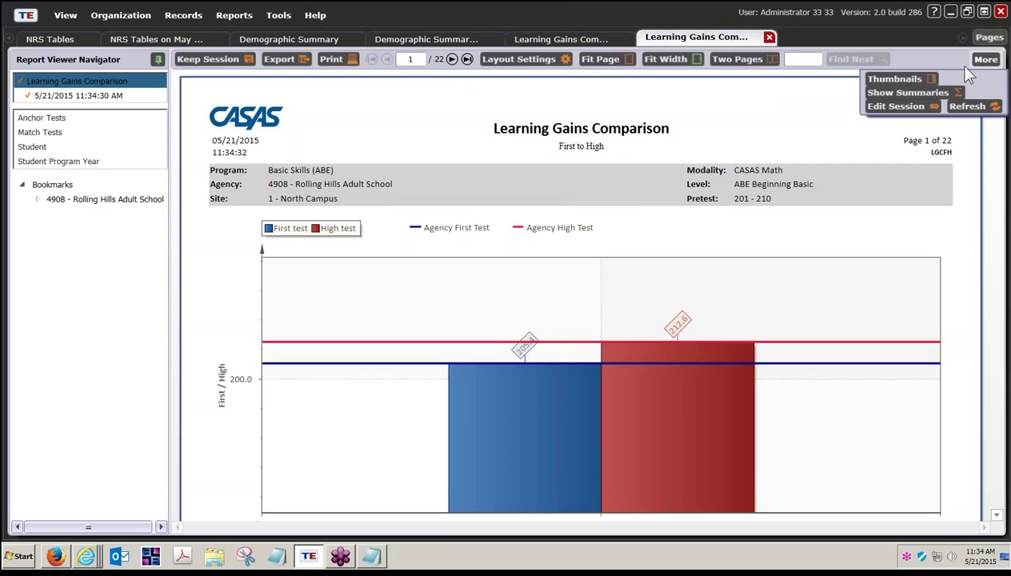
pyautogui.click(896, 79)
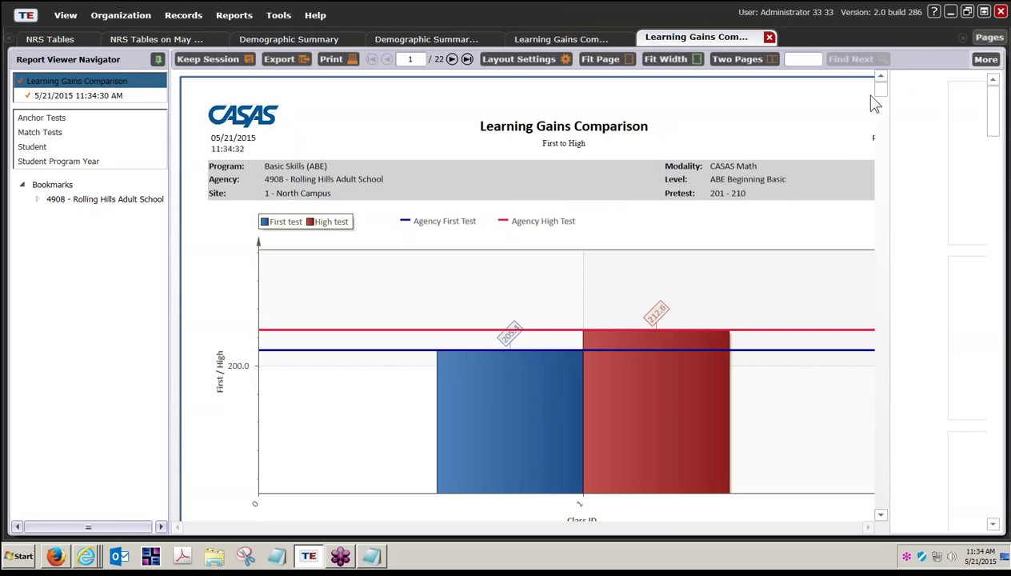
pyautogui.click(157, 59)
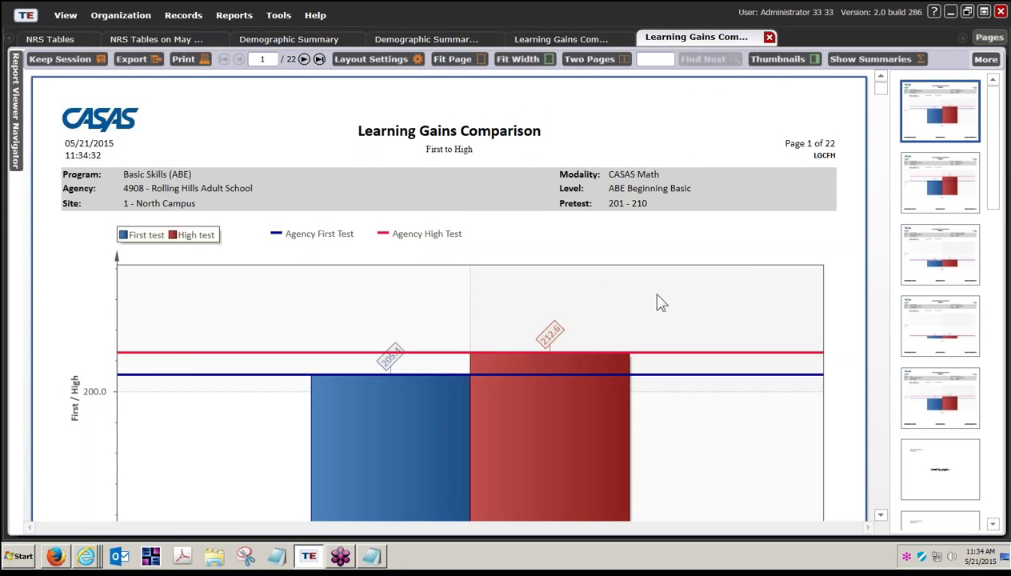
# Browse the first four pages of the Learning Gains Comparison through their thumbnails to compare the first and high test charts
pyautogui.click(927, 324)
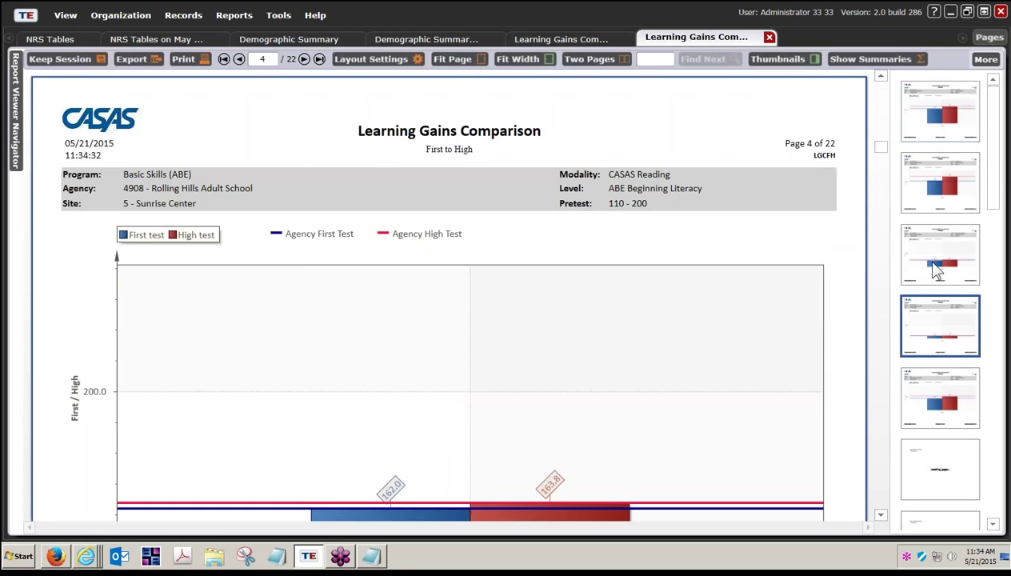
pyautogui.click(930, 183)
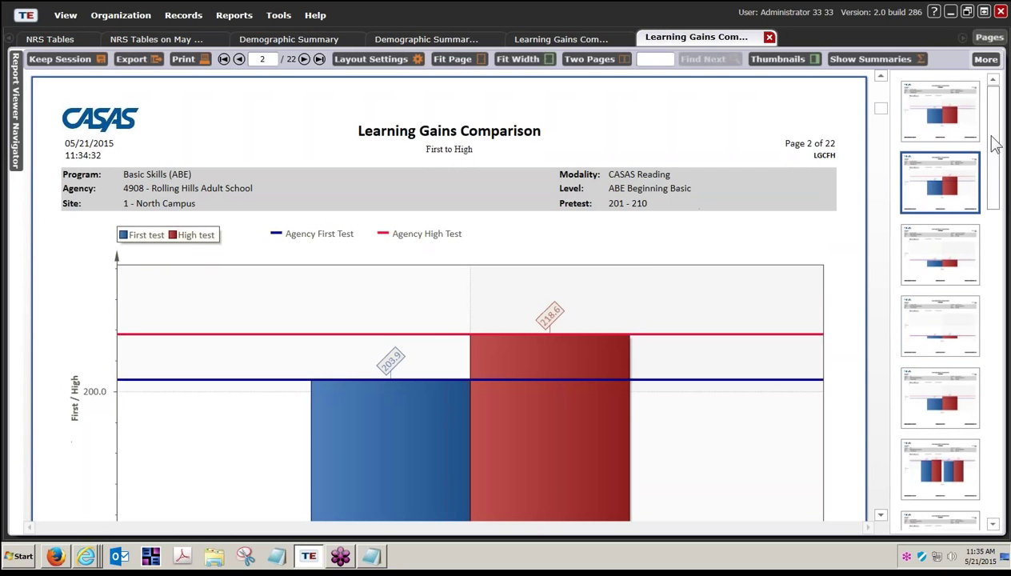
pyautogui.moveTo(995, 136); pyautogui.dragTo(995, 293)
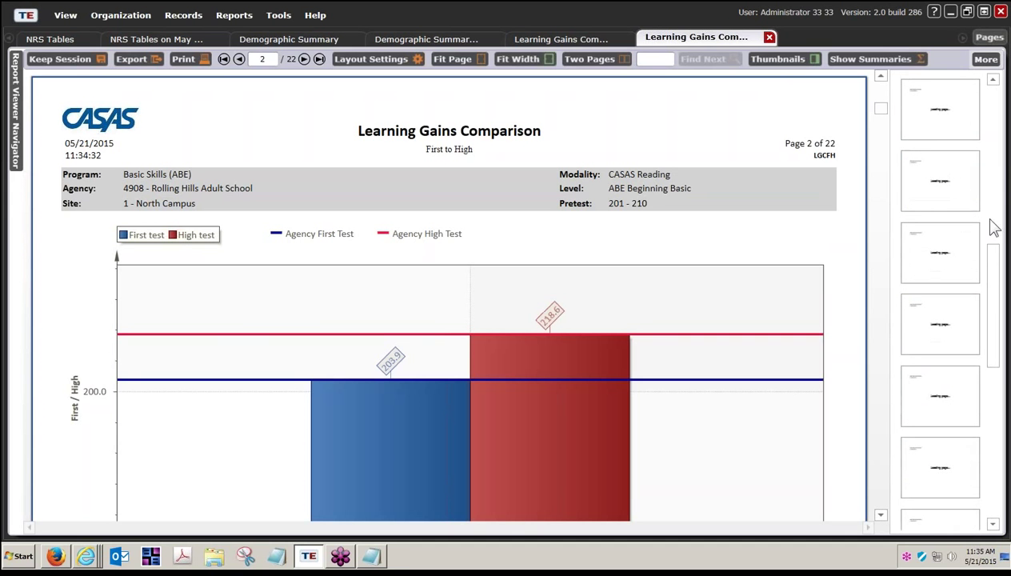
pyautogui.moveTo(993, 248); pyautogui.dragTo(993, 111)
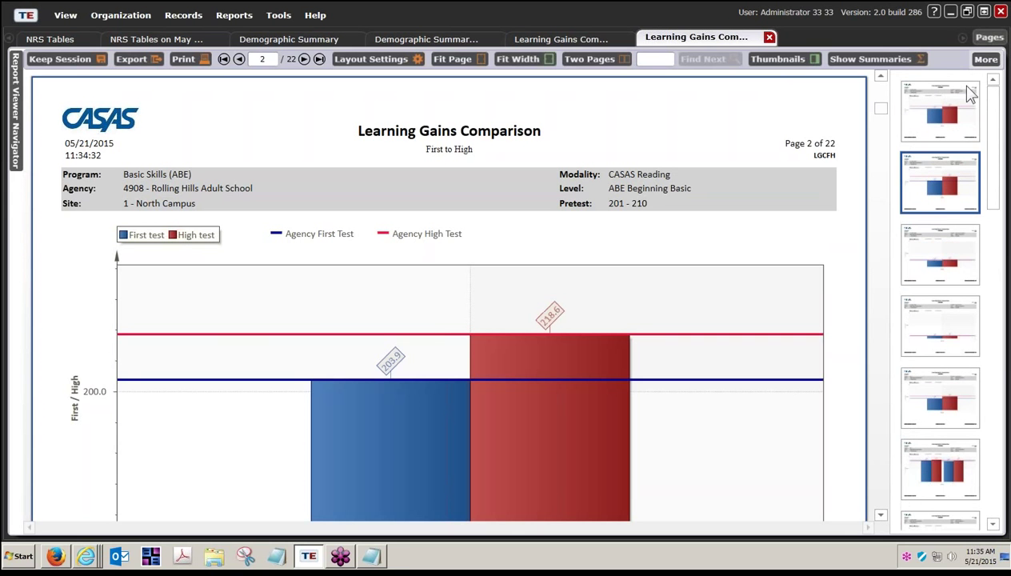
pyautogui.click(954, 118)
pyautogui.click(944, 266)
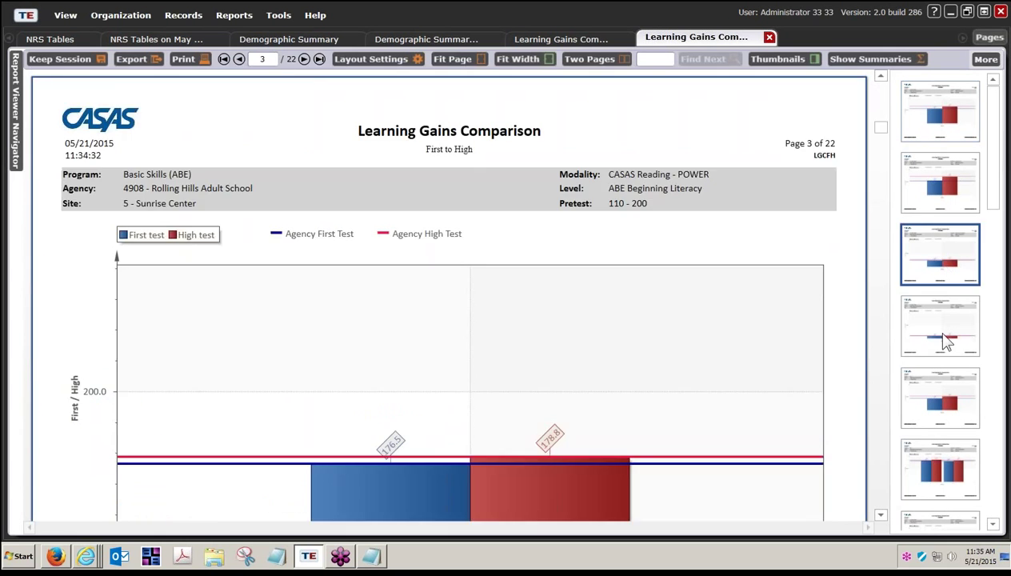
pyautogui.click(943, 339)
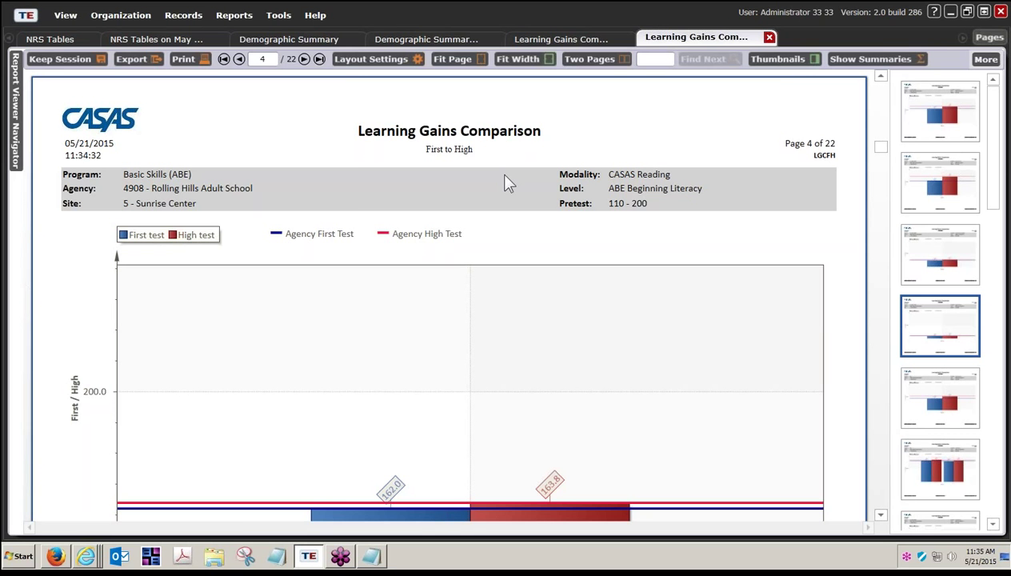
# Open the setup page for the Competency Performance Summary report and review its output layout and special options
pyautogui.click(232, 18)
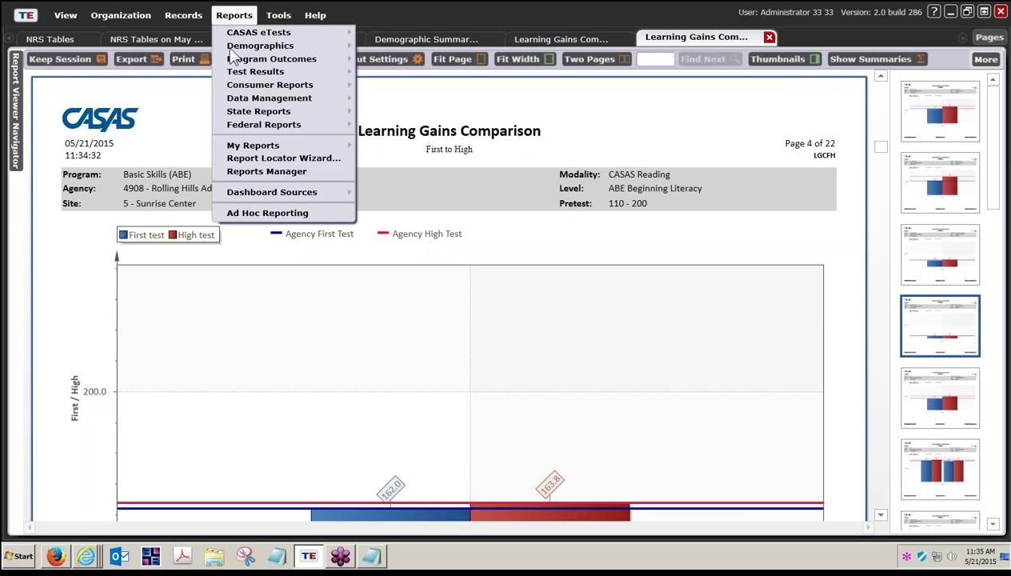
pyautogui.moveTo(271, 76)
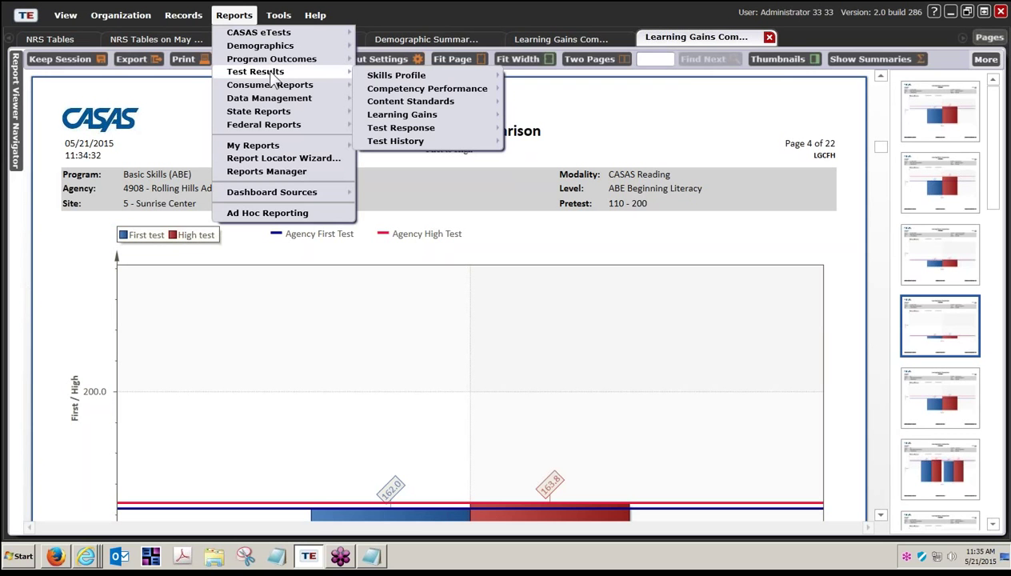
pyautogui.moveTo(395, 93)
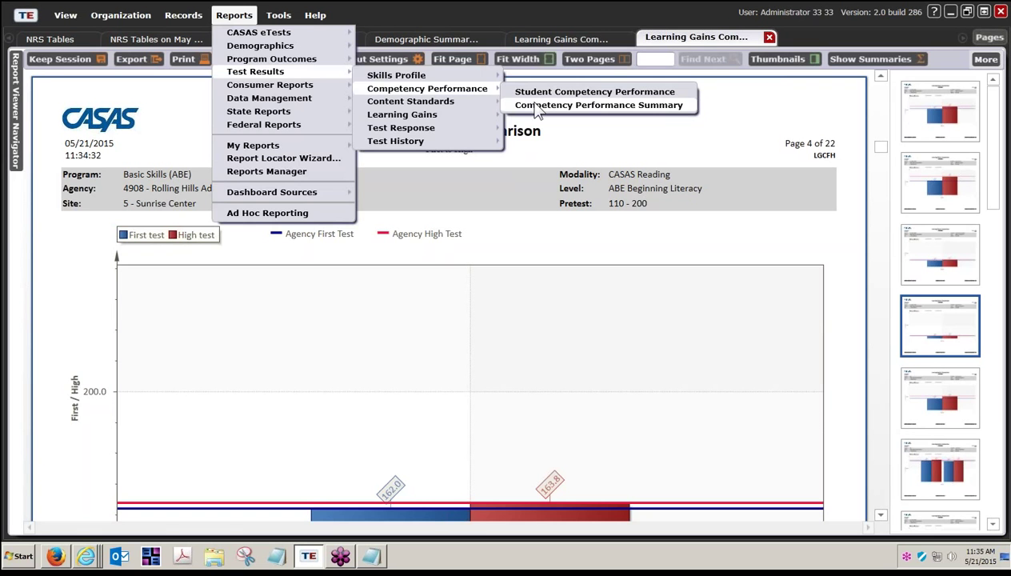
pyautogui.click(539, 107)
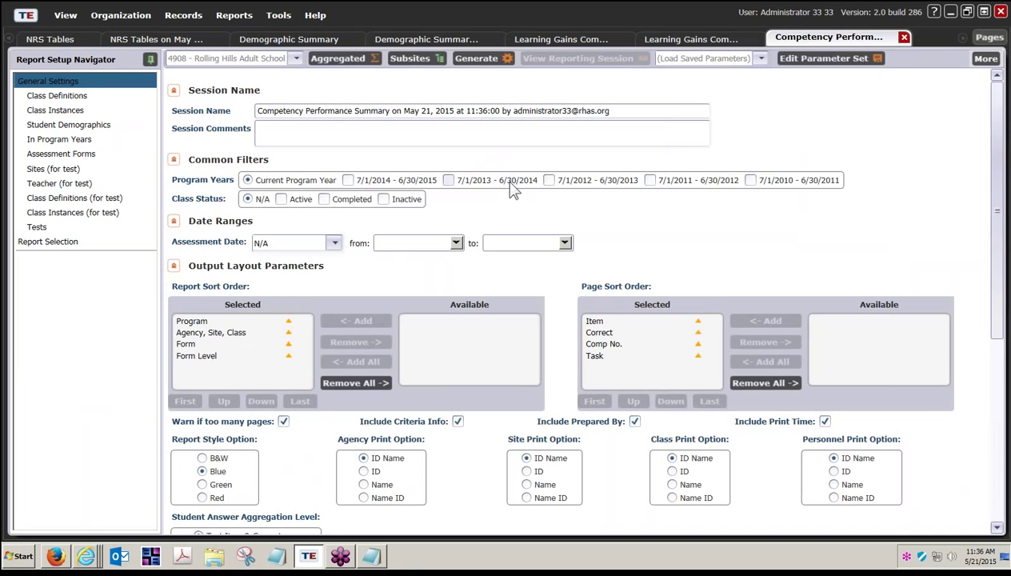
pyautogui.scroll(-3, 513, 206)
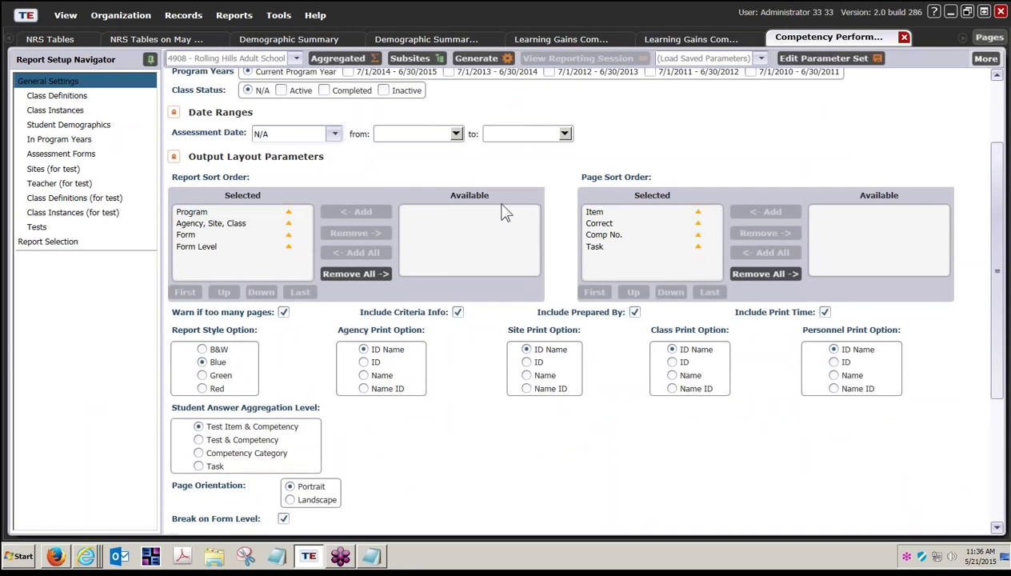
pyautogui.scroll(-1, 505, 210)
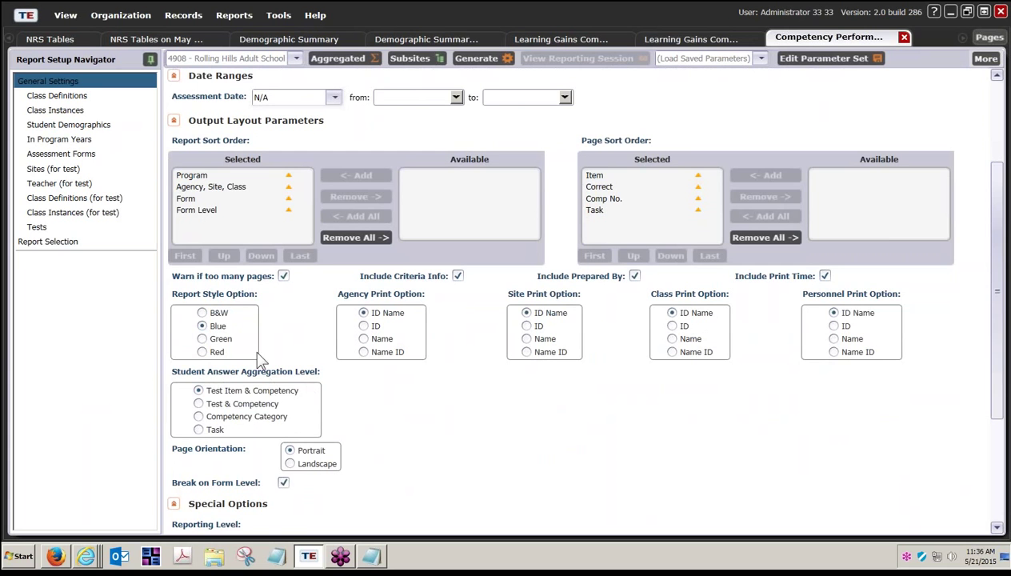
pyautogui.scroll(-5, 406, 447)
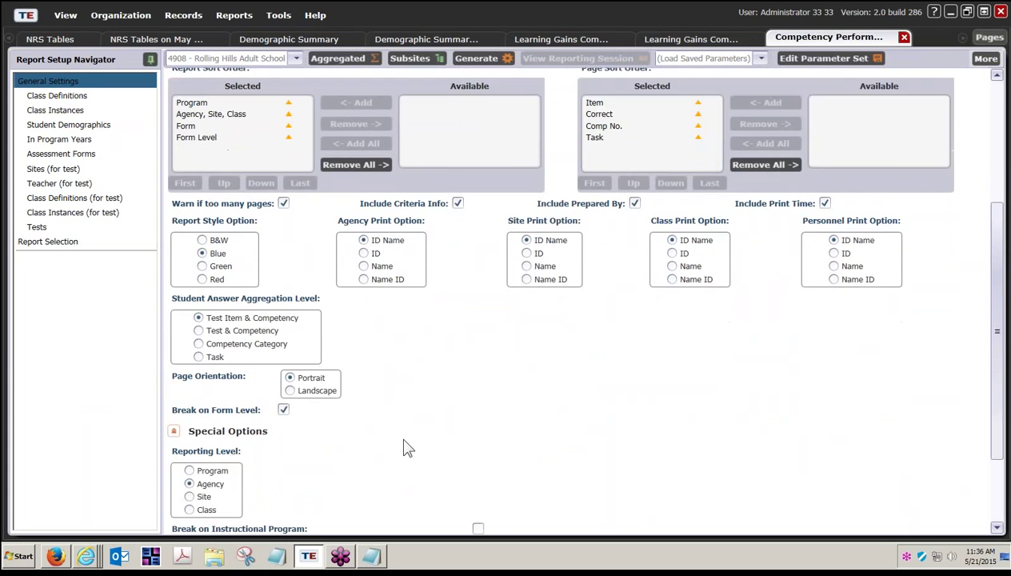
# Move Correct to the first place in the Page Sort Order of the Competency Performance Summary setup
pyautogui.scroll(3, 406, 451)
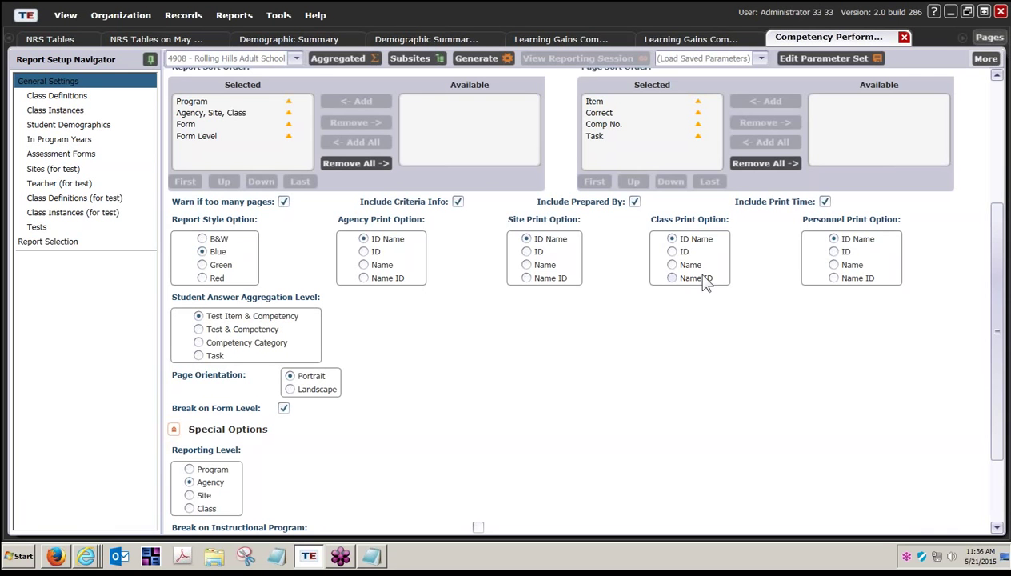
pyautogui.scroll(3, 700, 270)
pyautogui.scroll(3, 720, 154)
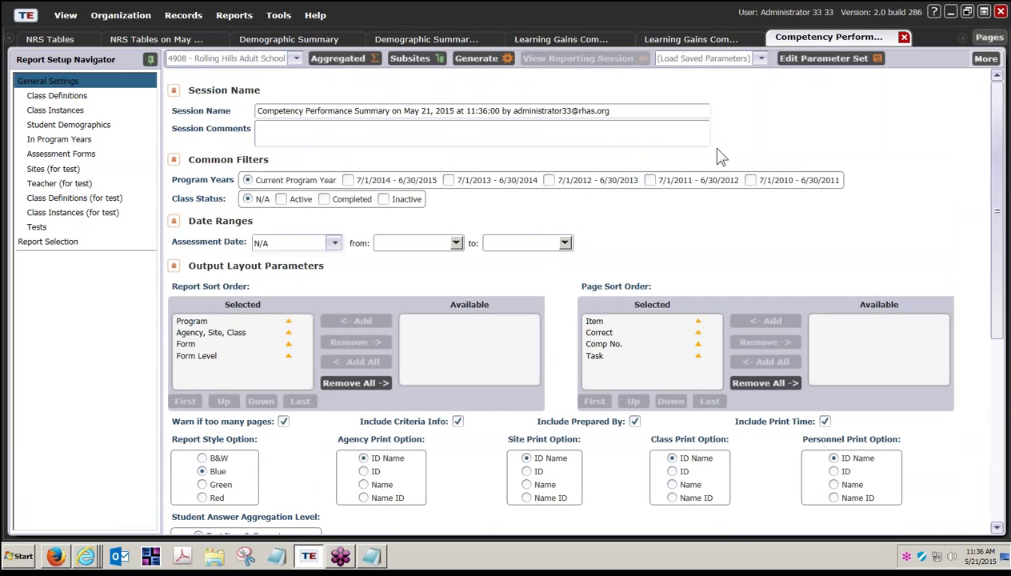
pyautogui.scroll(-4, 674, 209)
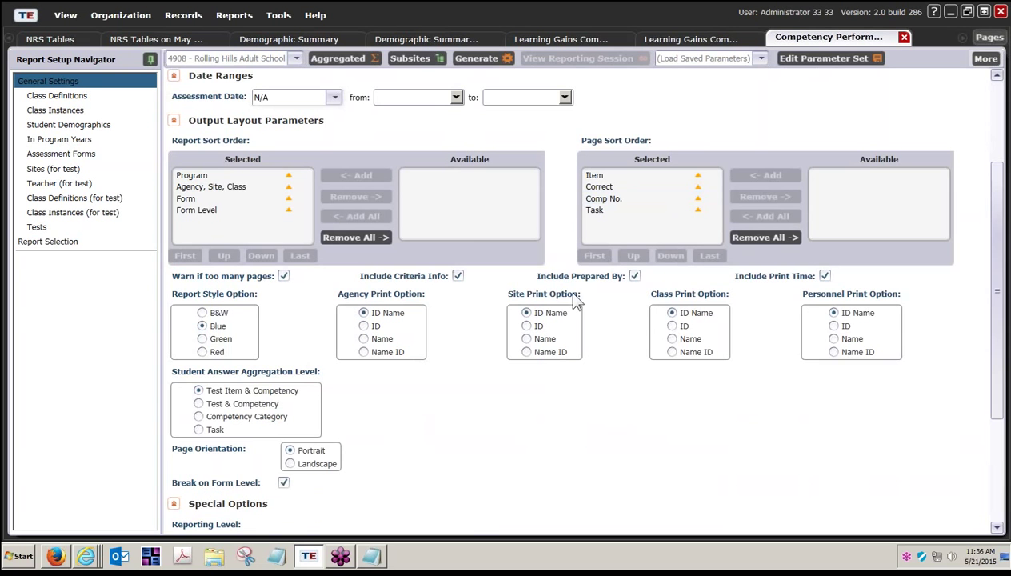
pyautogui.scroll(-2, 445, 345)
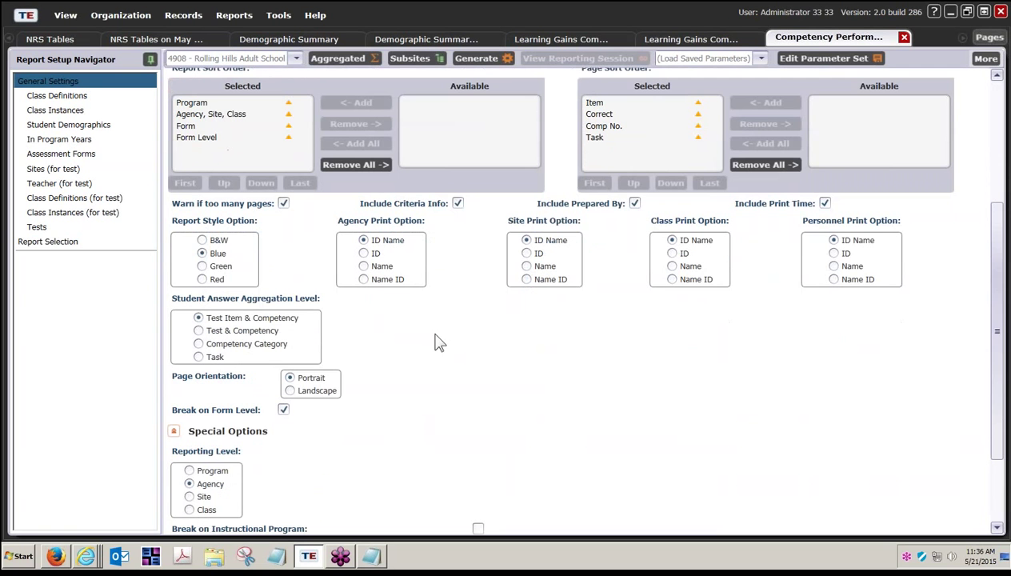
pyautogui.scroll(-3, 275, 406)
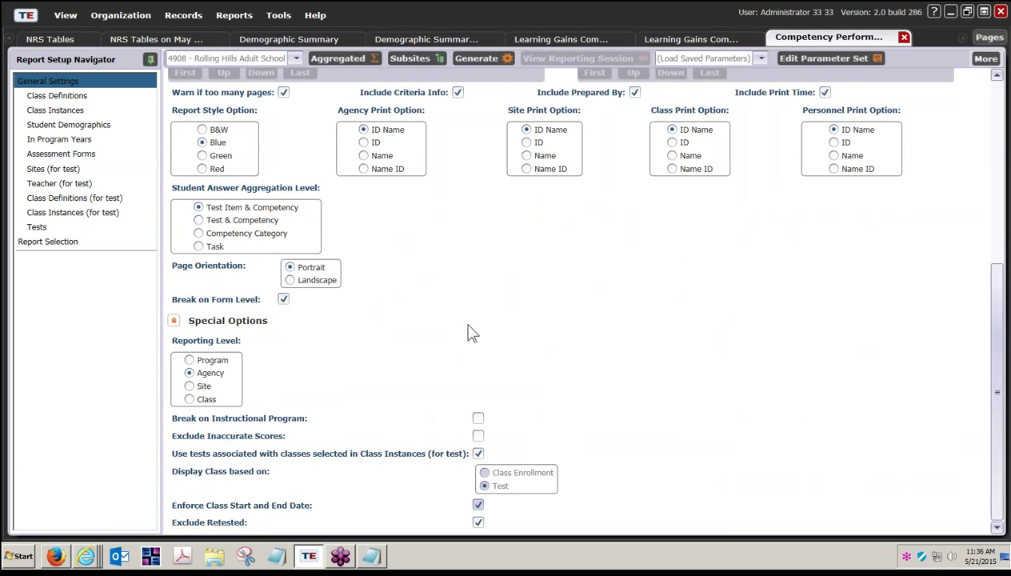
pyautogui.scroll(1, 480, 328)
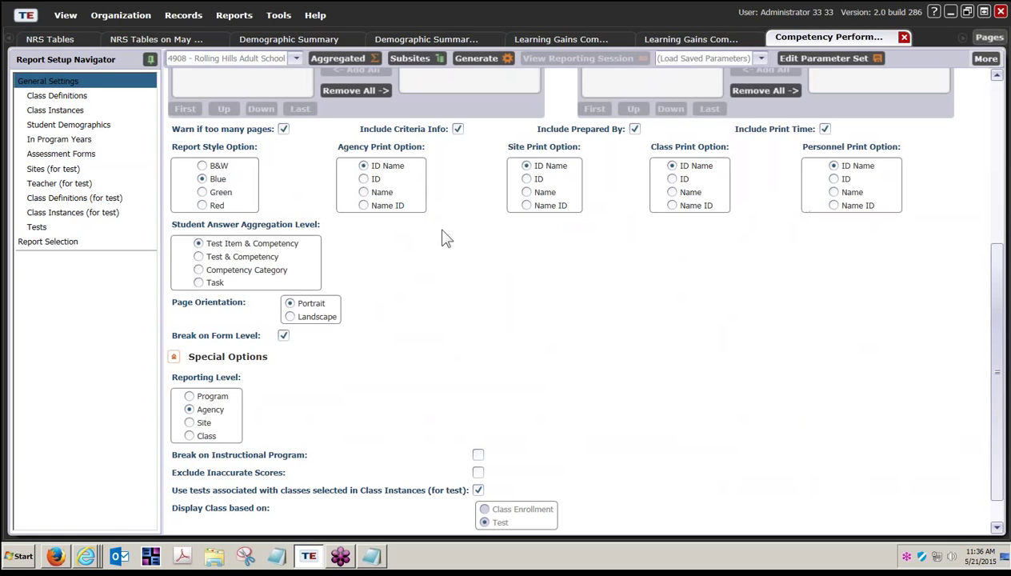
pyautogui.scroll(3, 439, 241)
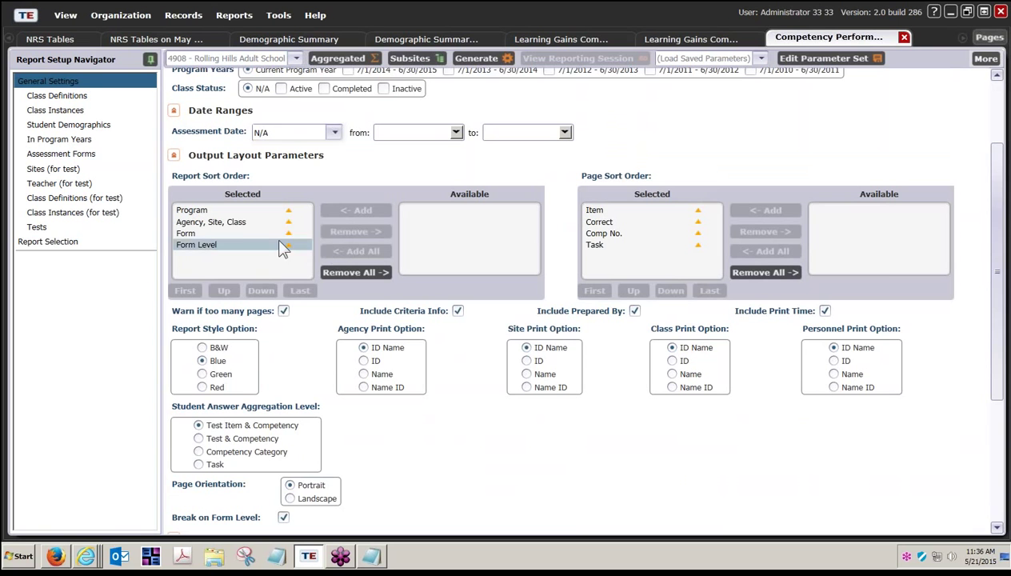
pyautogui.click(614, 223)
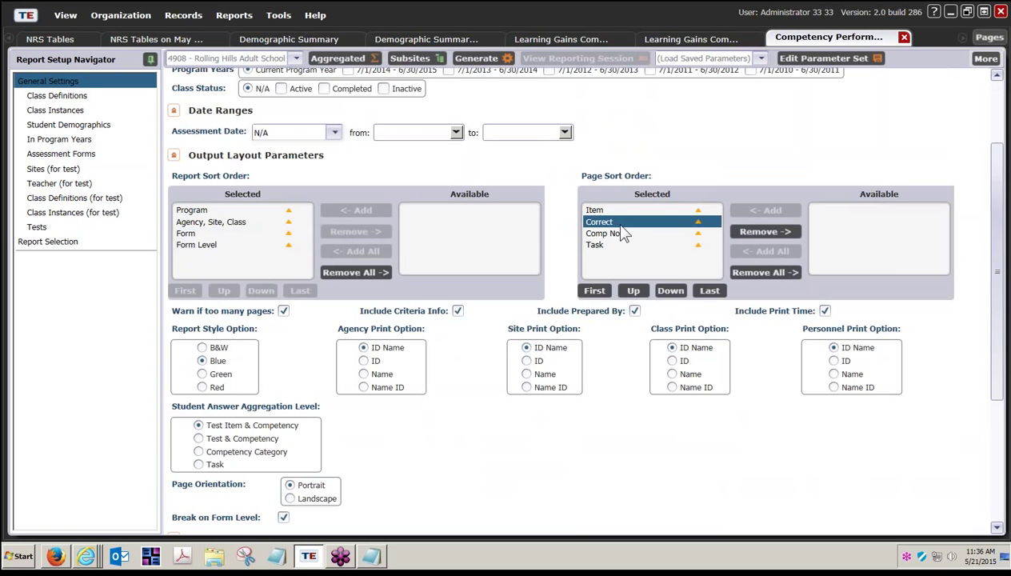
pyautogui.click(662, 226)
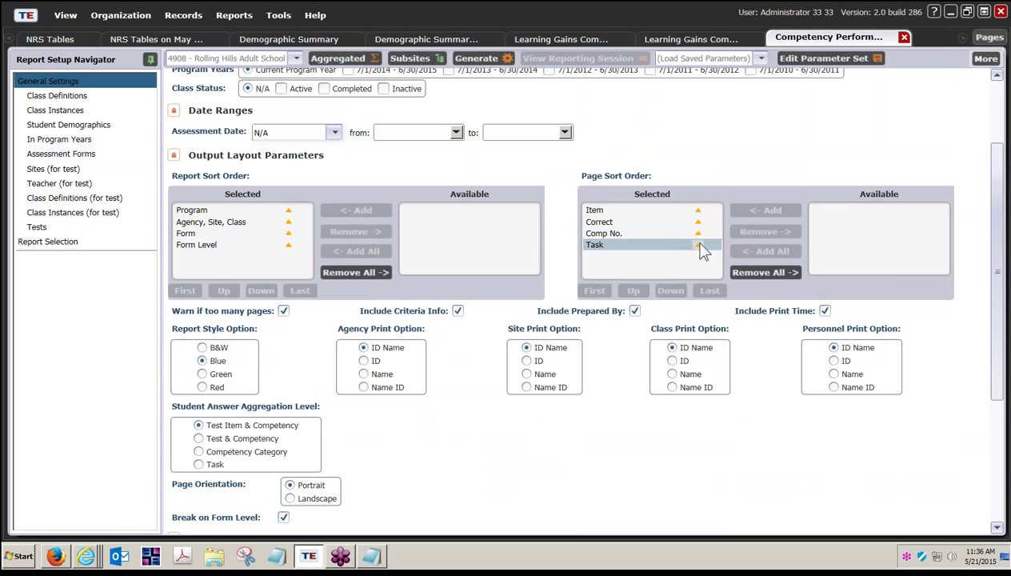
pyautogui.click(683, 223)
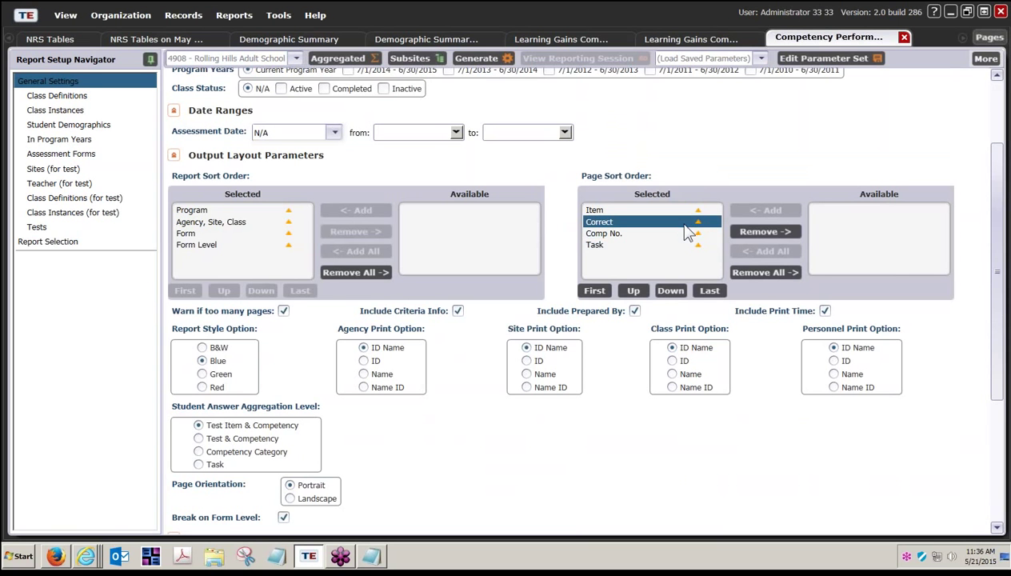
pyautogui.click(633, 291)
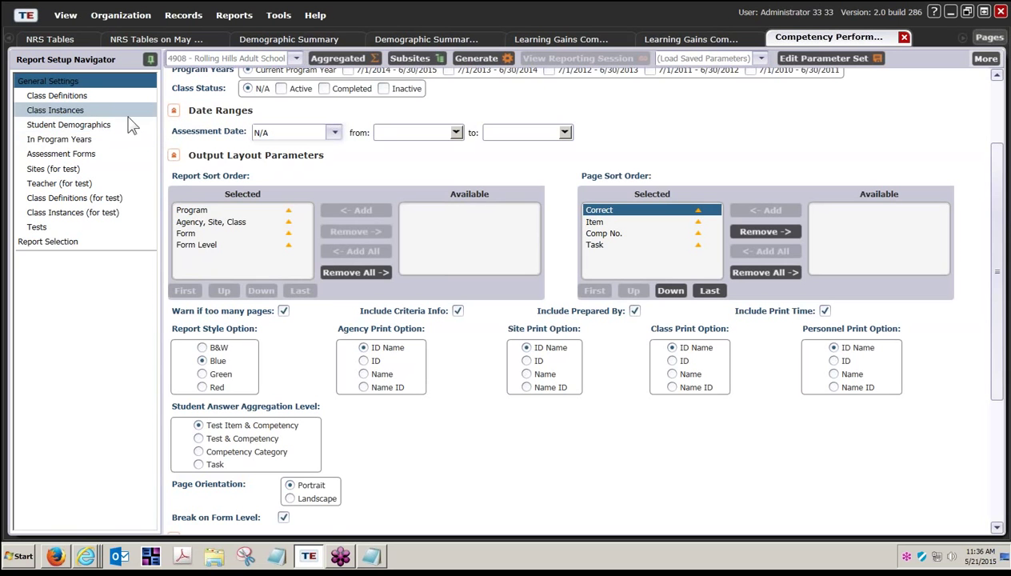
# Limit the class instances to class 110, Low Beginning, and generate the Competency Performance Summary
pyautogui.click(58, 110)
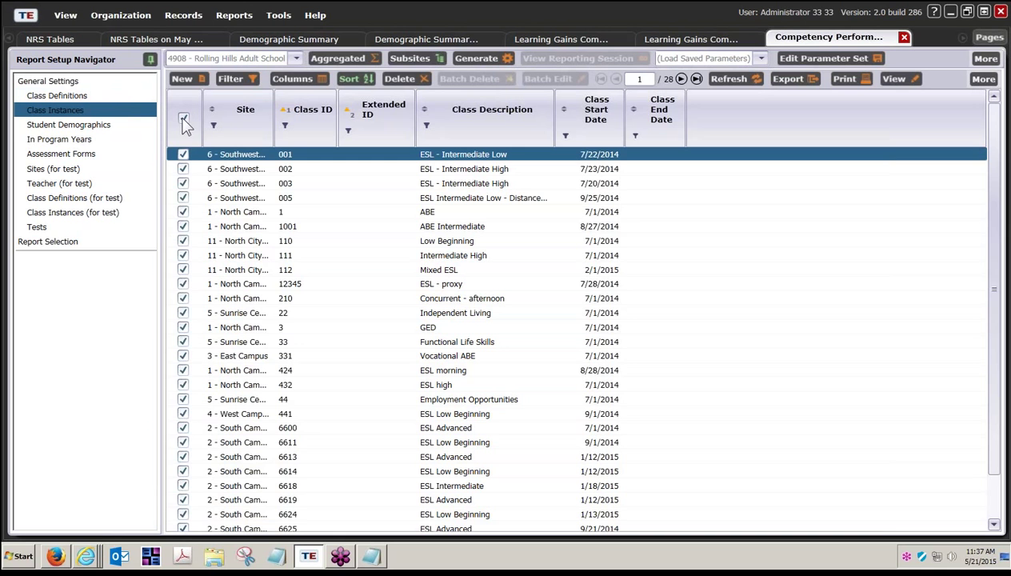
pyautogui.click(184, 122)
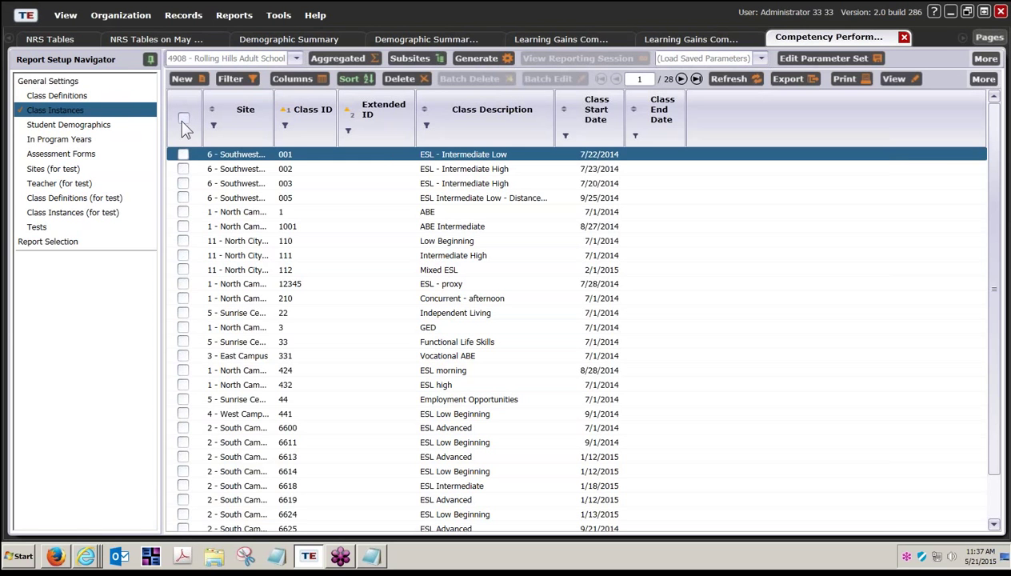
pyautogui.click(183, 241)
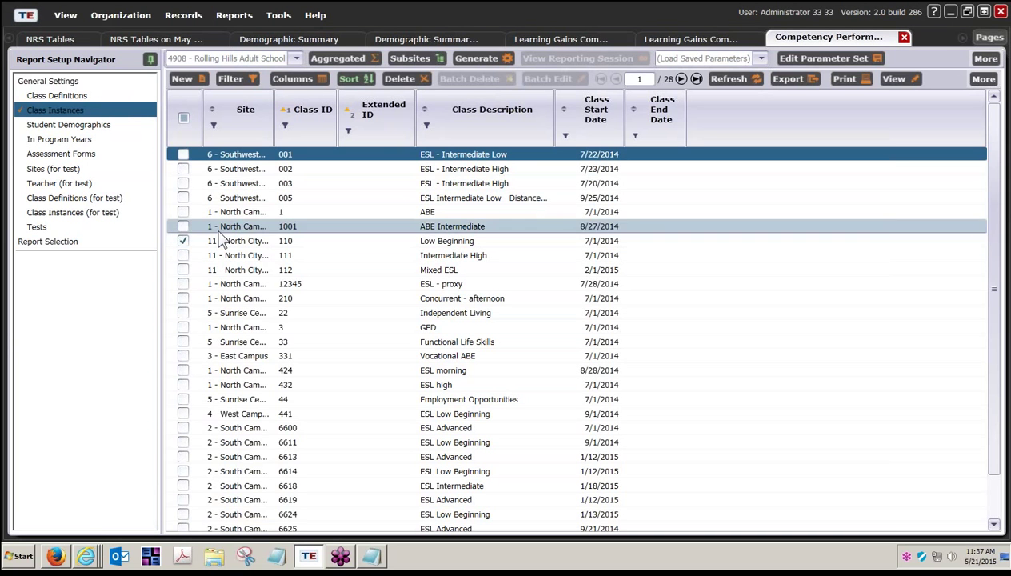
pyautogui.click(480, 56)
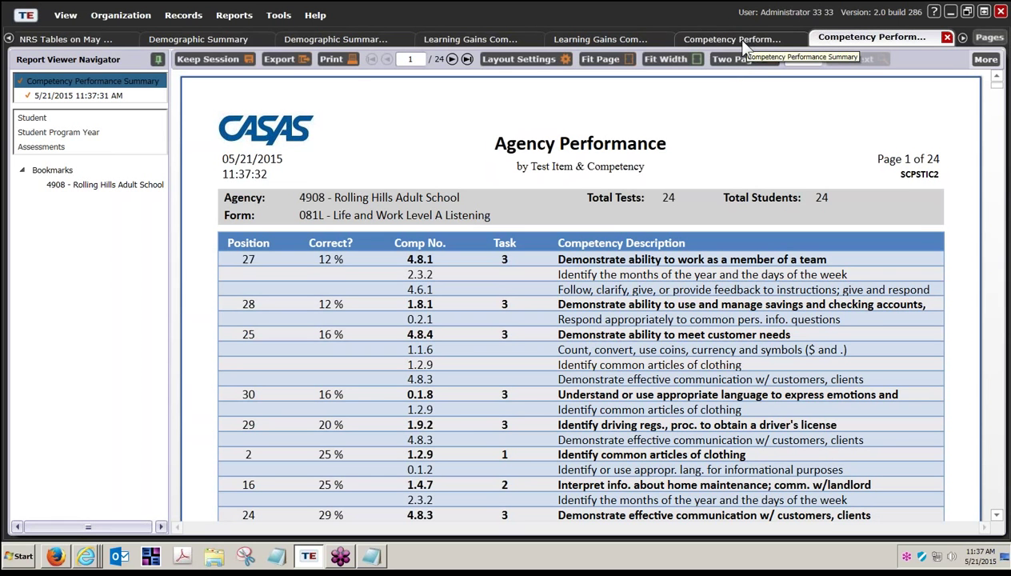
# Open a new Competency Performance Summary setup and put Correct above Item in its Page Sort Order
pyautogui.click(235, 14)
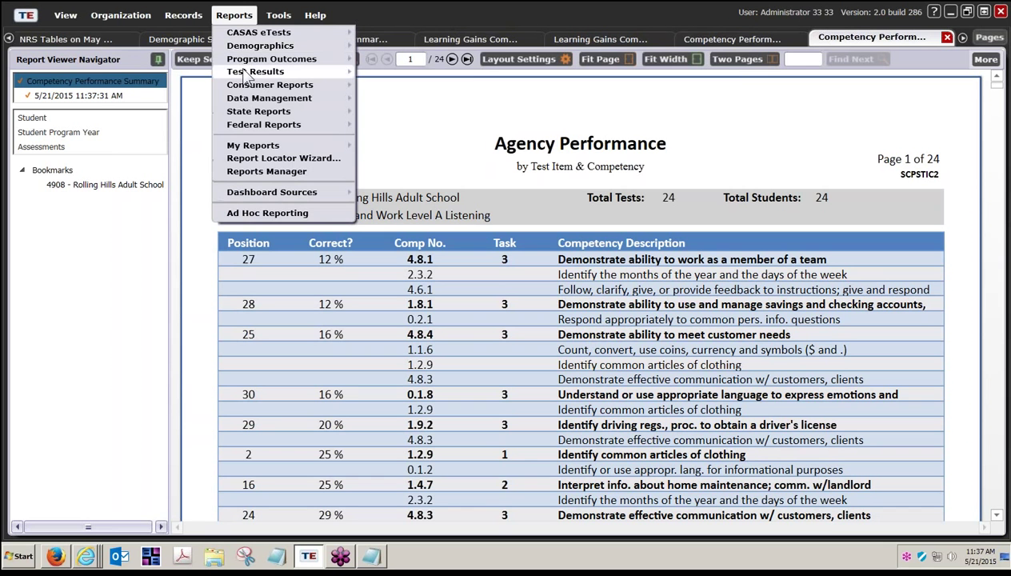
pyautogui.moveTo(247, 74)
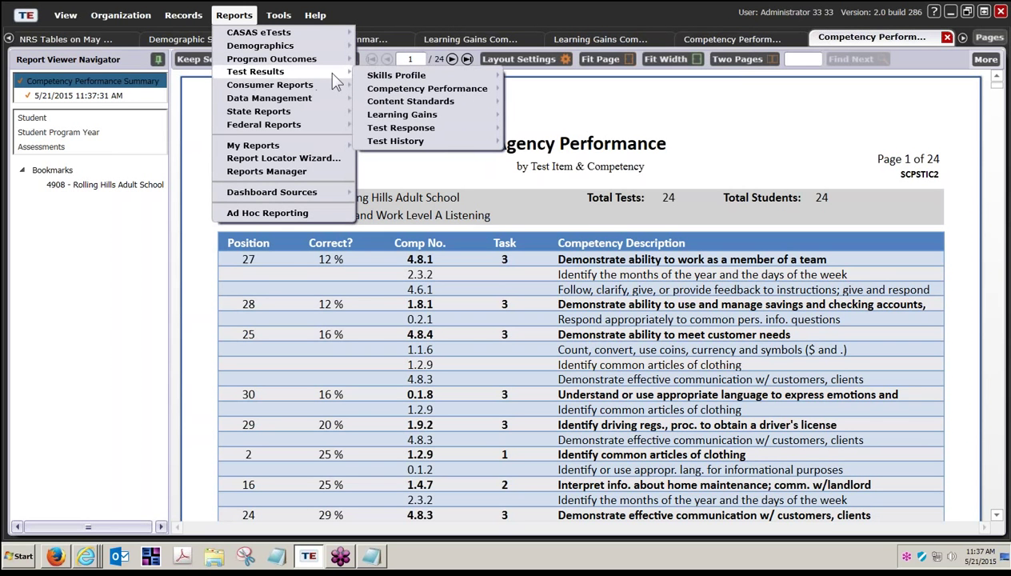
pyautogui.moveTo(471, 89)
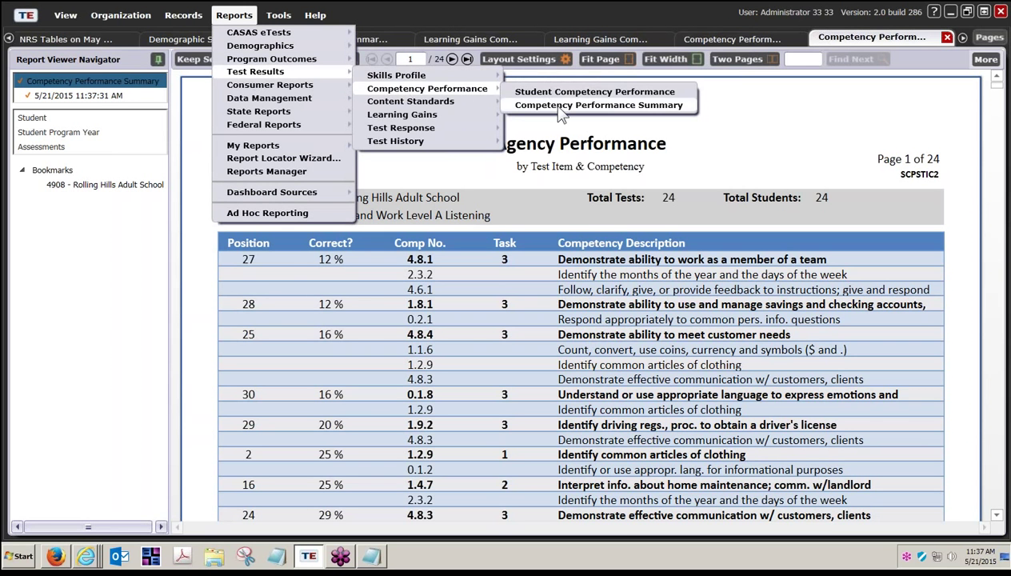
pyautogui.click(562, 106)
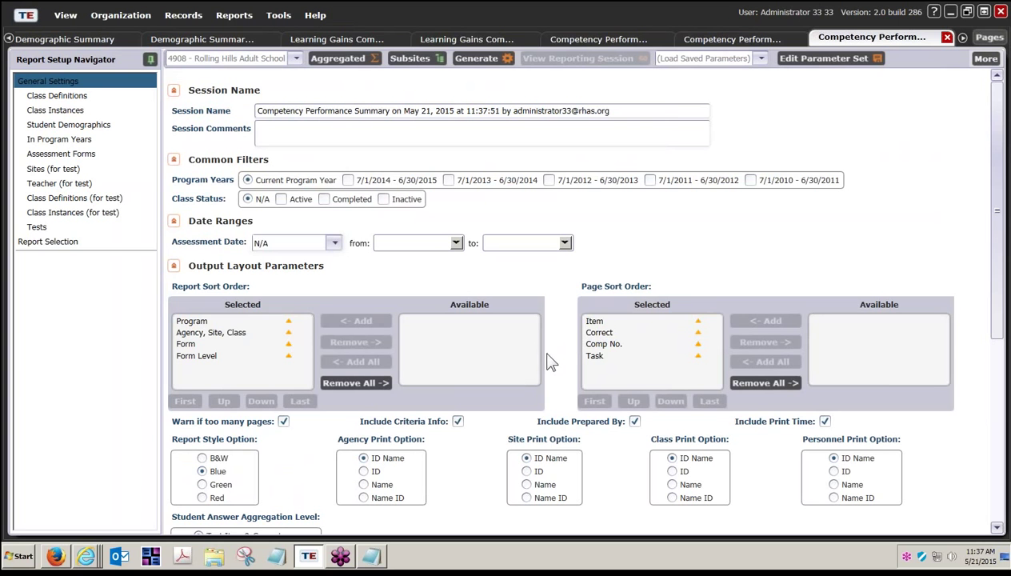
pyautogui.click(634, 334)
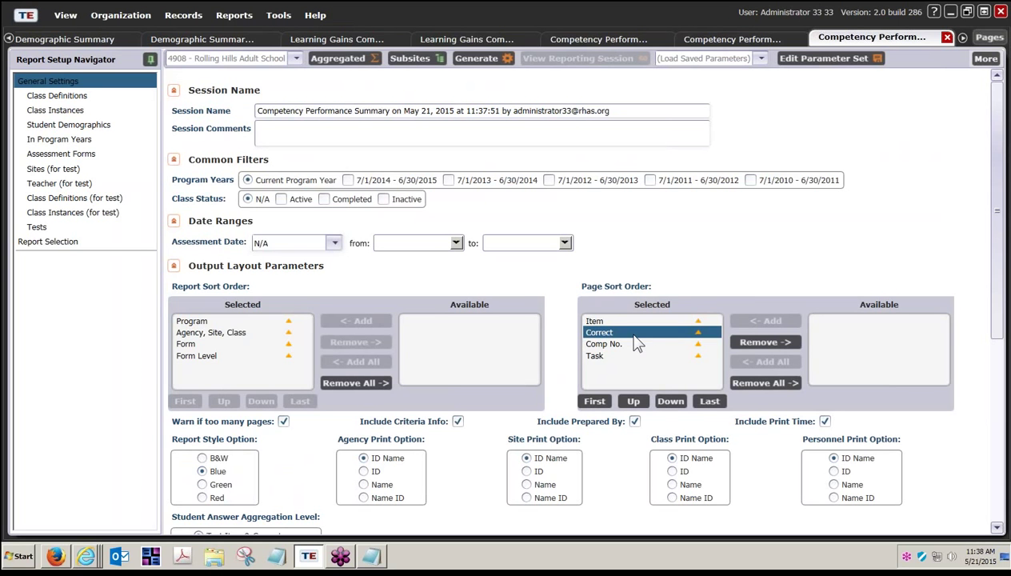
pyautogui.click(633, 402)
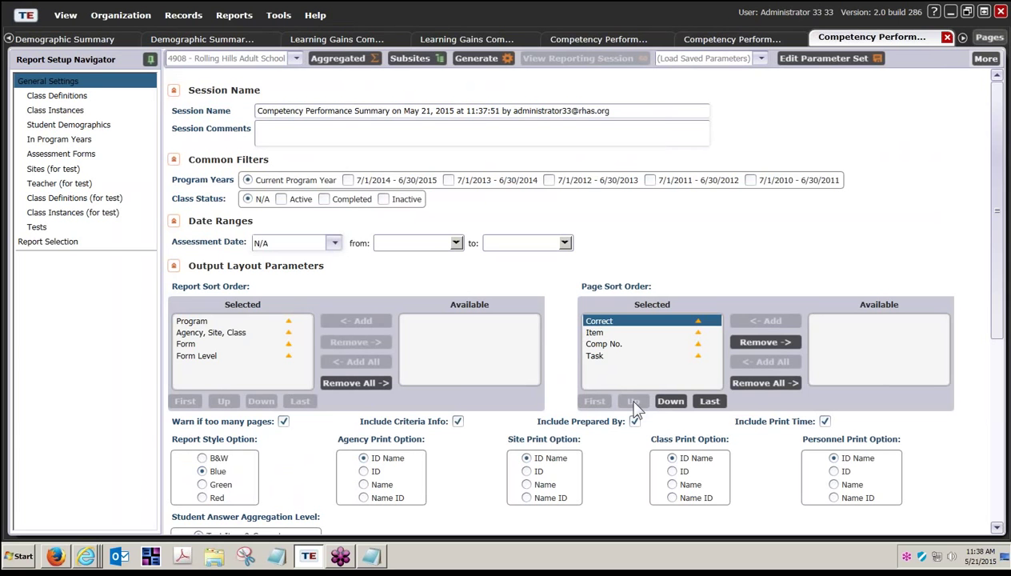
# Select only class instance 110, Low Beginning, in the new setup and generate its Competency Performance Summary
pyautogui.click(72, 112)
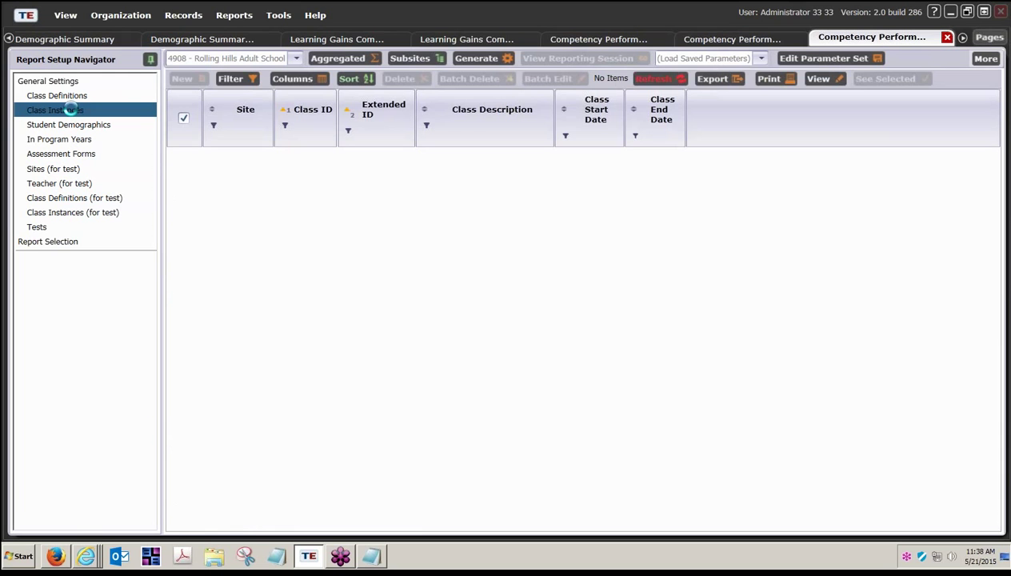
pyautogui.click(183, 117)
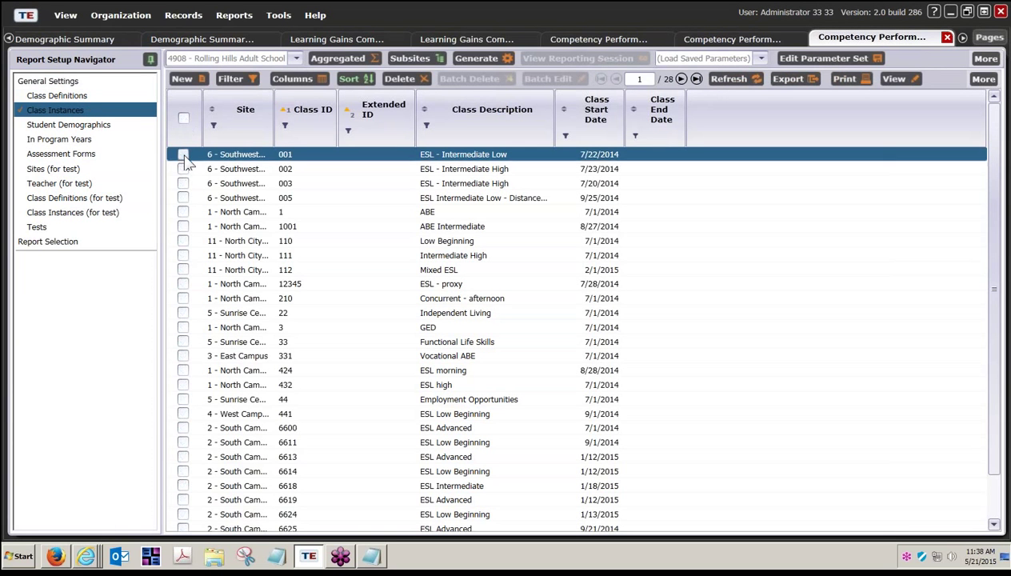
pyautogui.click(183, 241)
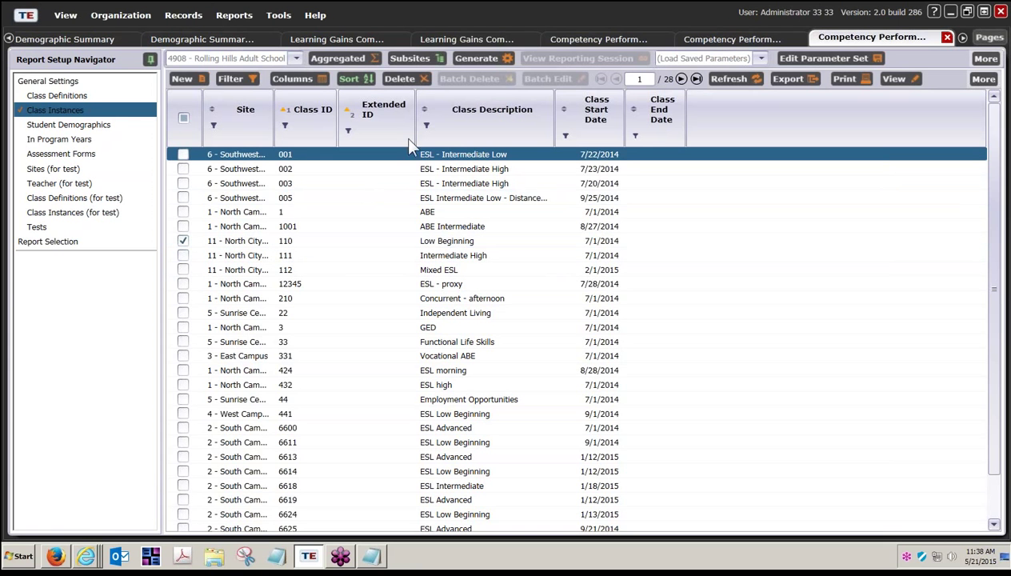
pyautogui.click(485, 57)
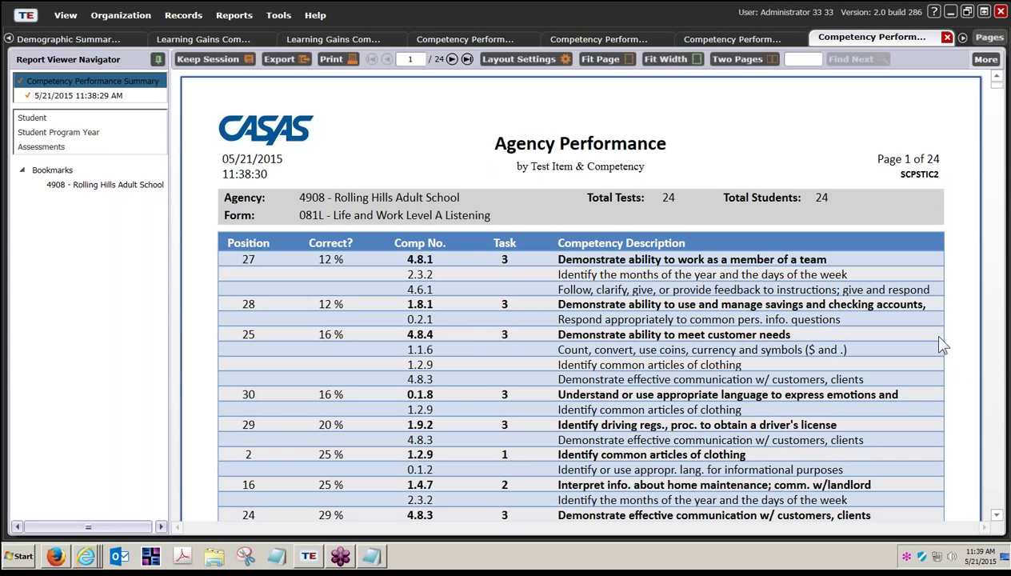
# Close all open pages and exit TOPSpro Enterprise after disconnecting from the server
pyautogui.click(985, 39)
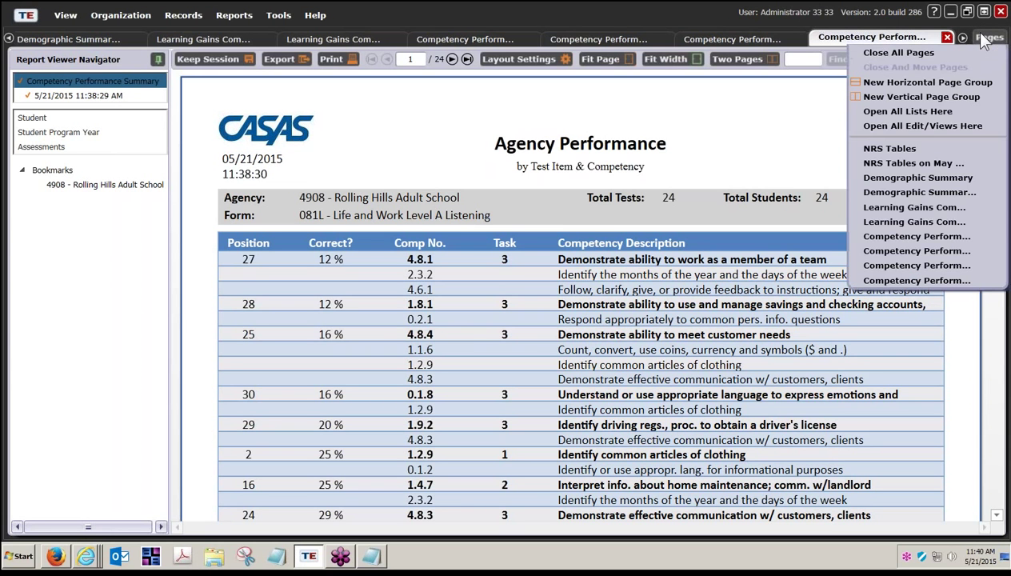
pyautogui.click(898, 54)
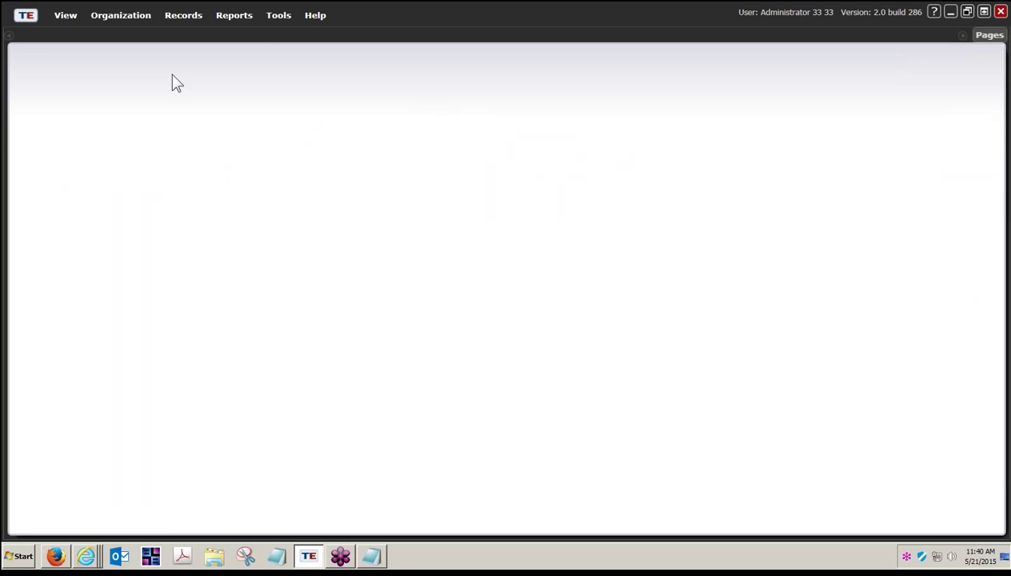
pyautogui.click(24, 20)
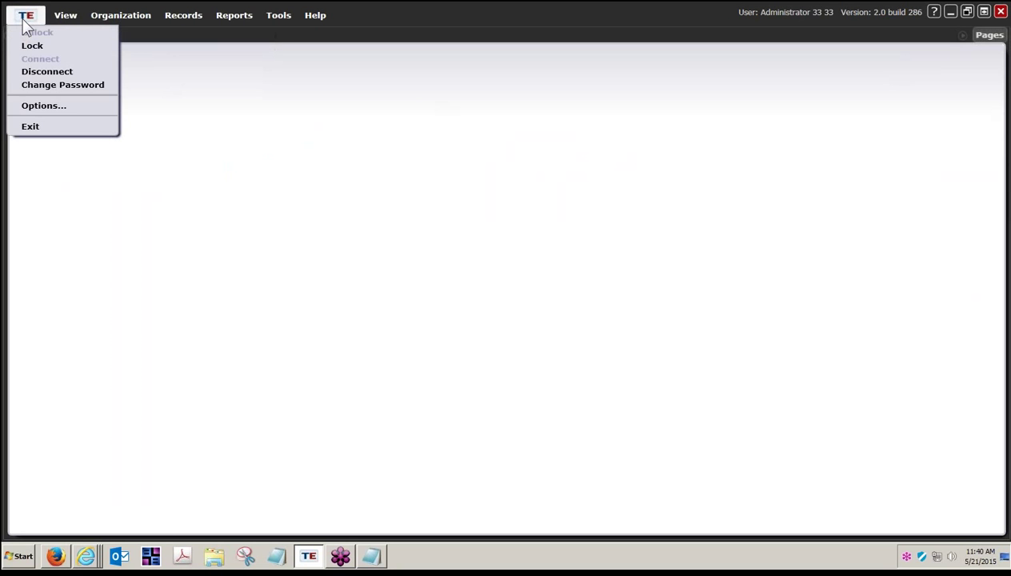
pyautogui.click(54, 75)
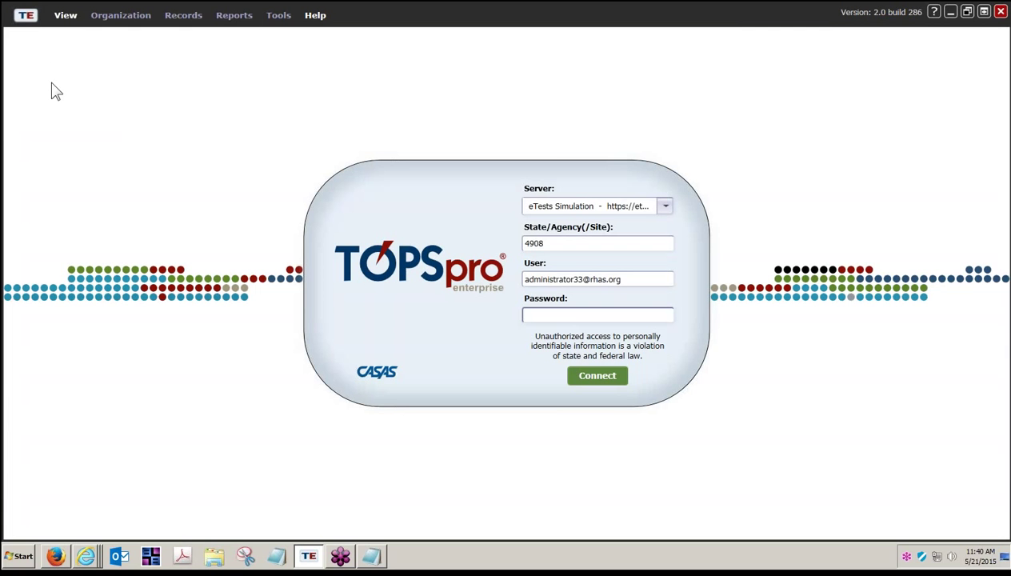
pyautogui.click(27, 18)
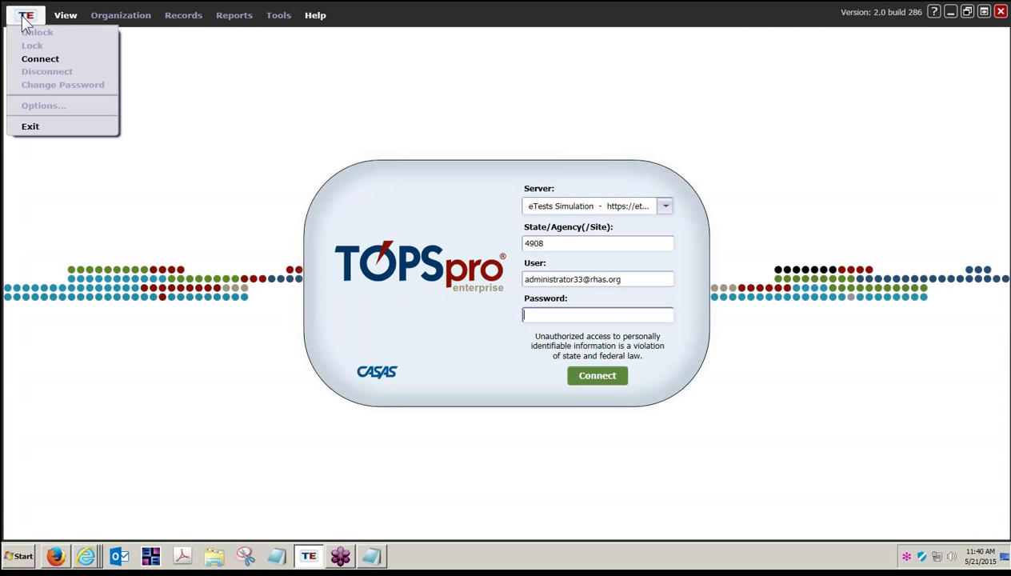
pyautogui.click(30, 127)
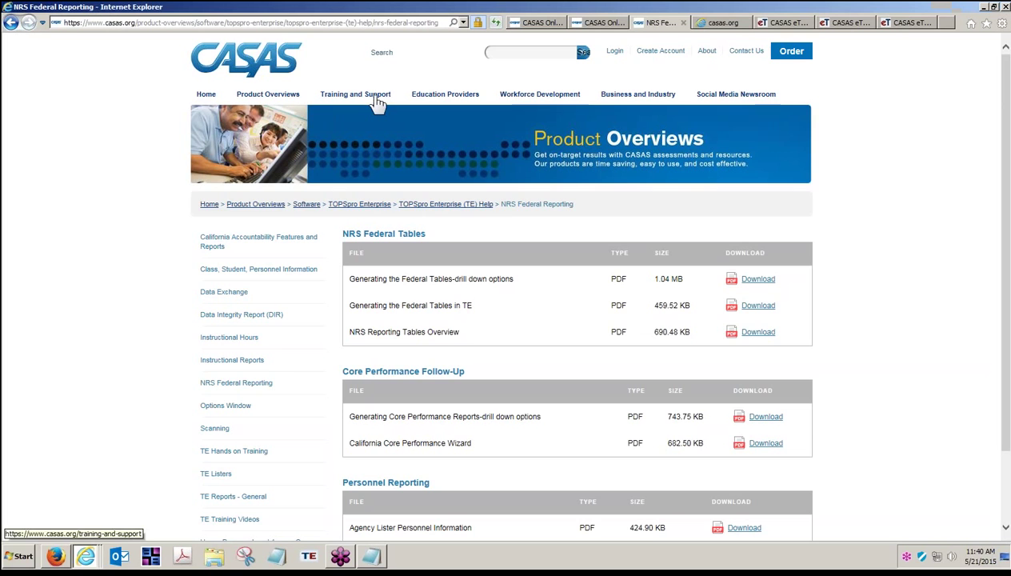
# Browse the CASAS website's Training and Support, eTests (ET) Online Help and Social Media Newsroom pages in Internet Explorer
pyautogui.click(372, 96)
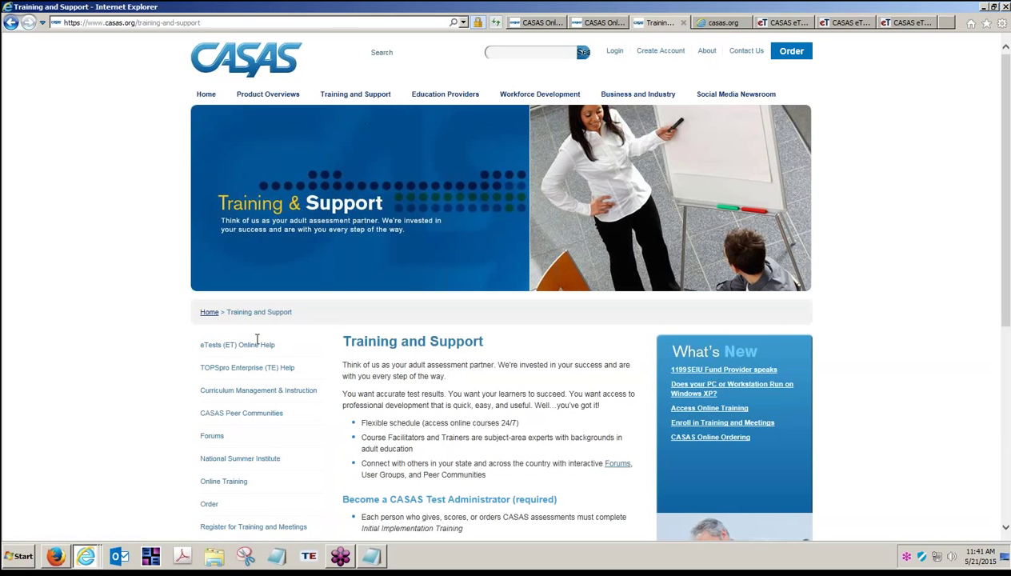
pyautogui.click(251, 346)
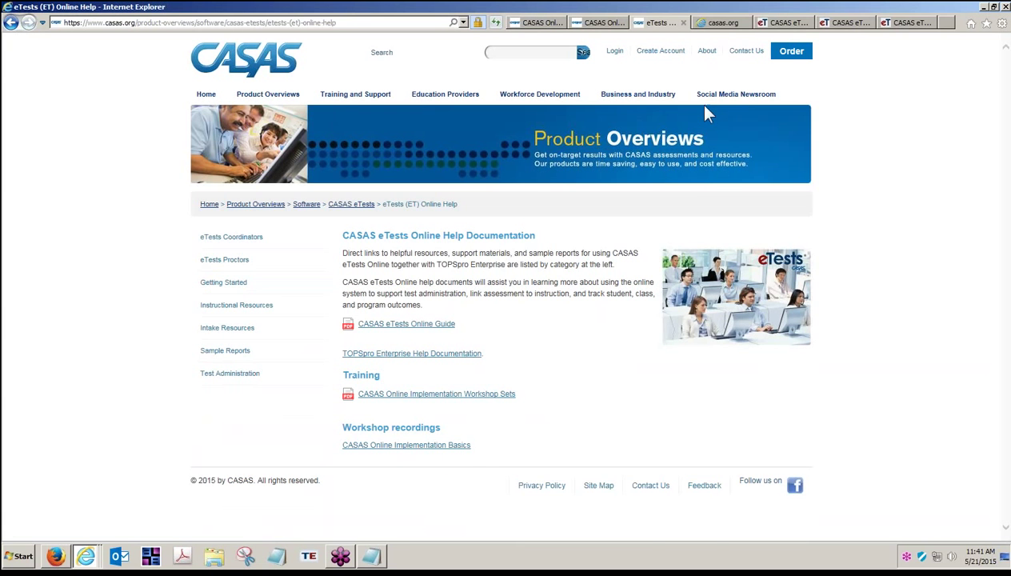
pyautogui.click(734, 96)
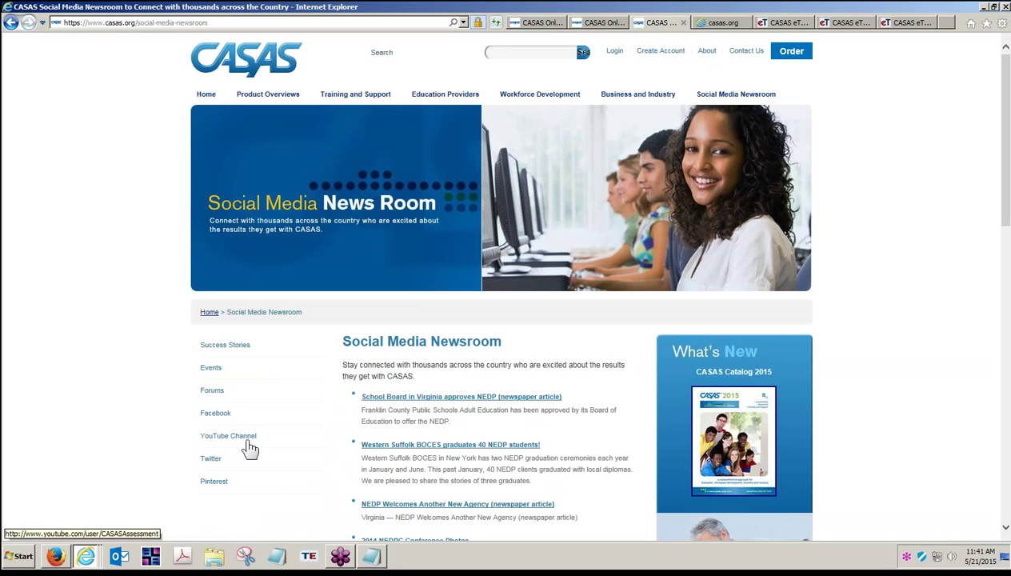
pyautogui.click(900, 565)
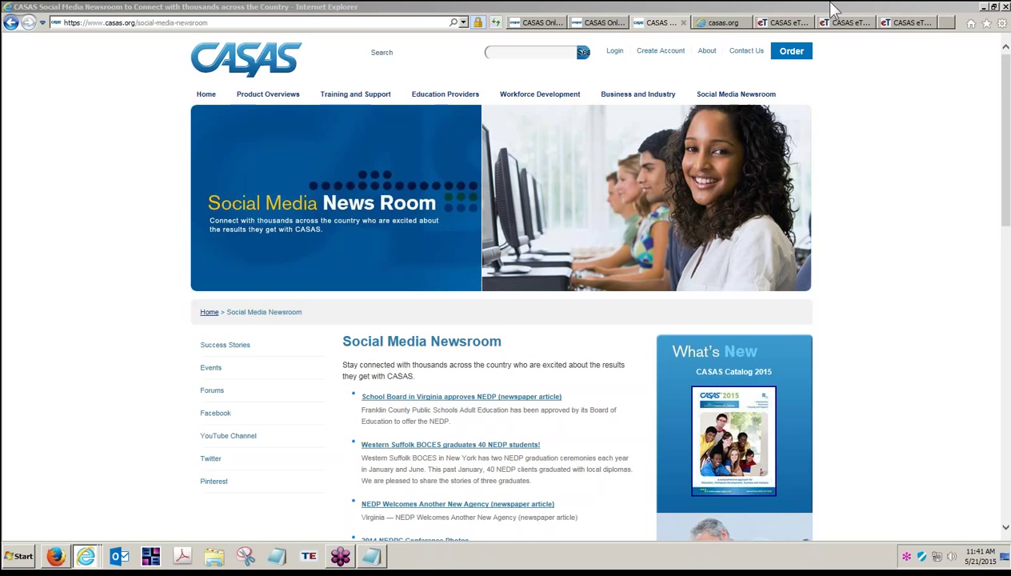
# Switch to the CASAS Online Registration workshop listing and highlight the Monitoring WTUs (VIII) title to examine the upcoming sessions
pyautogui.click(716, 24)
pyautogui.click(598, 24)
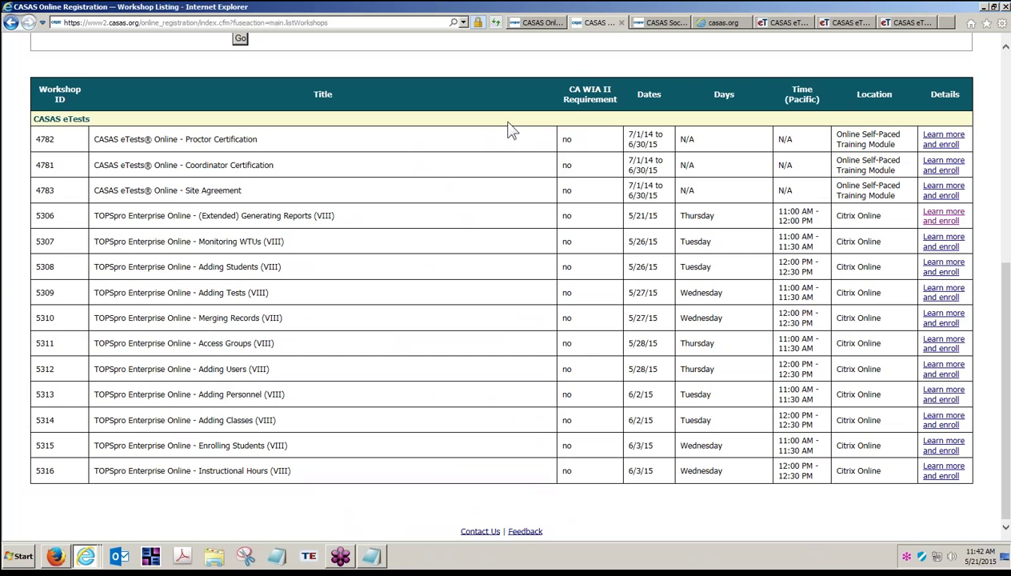
pyautogui.moveTo(319, 241); pyautogui.dragTo(217, 250)
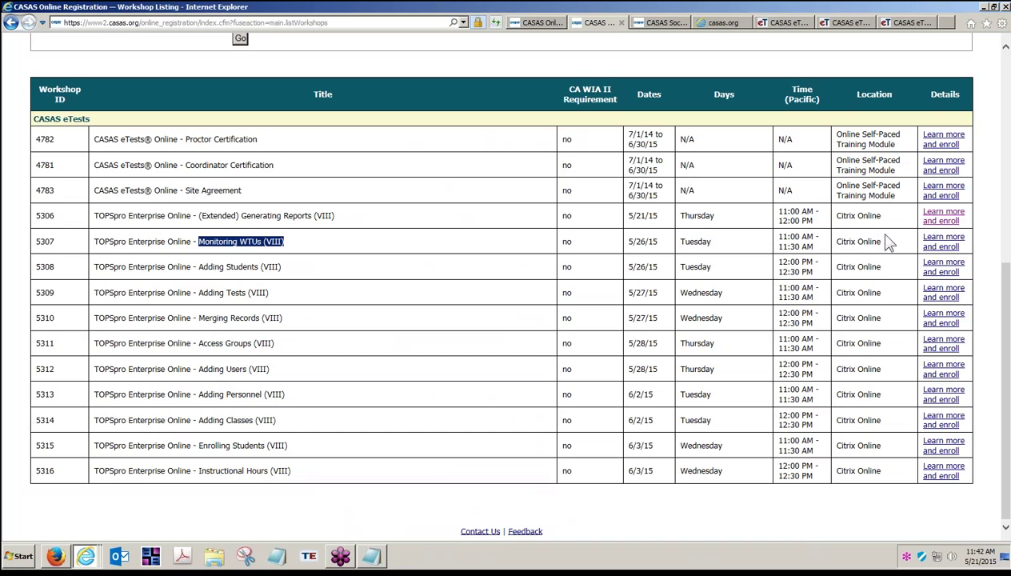
pyautogui.click(997, 215)
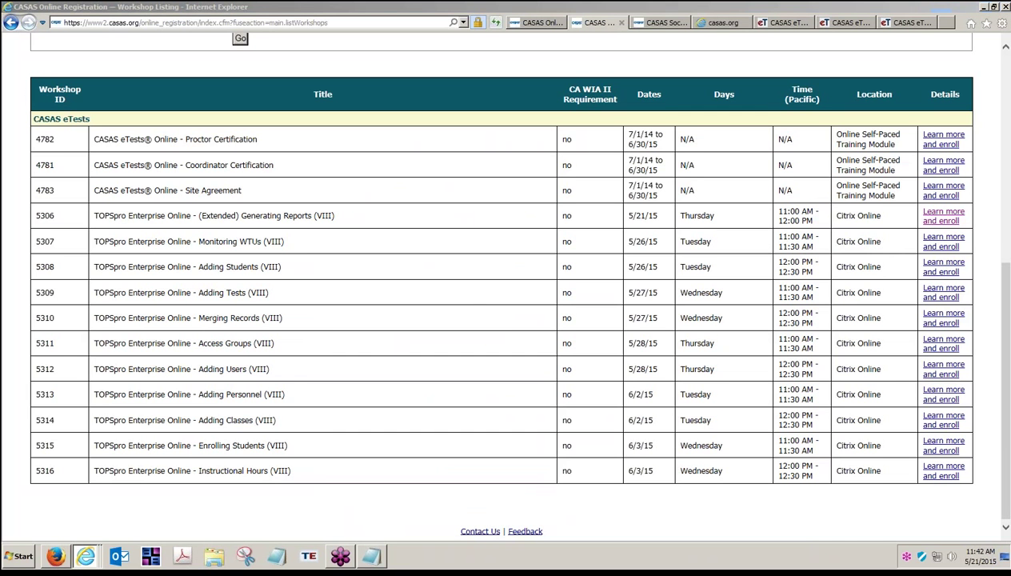